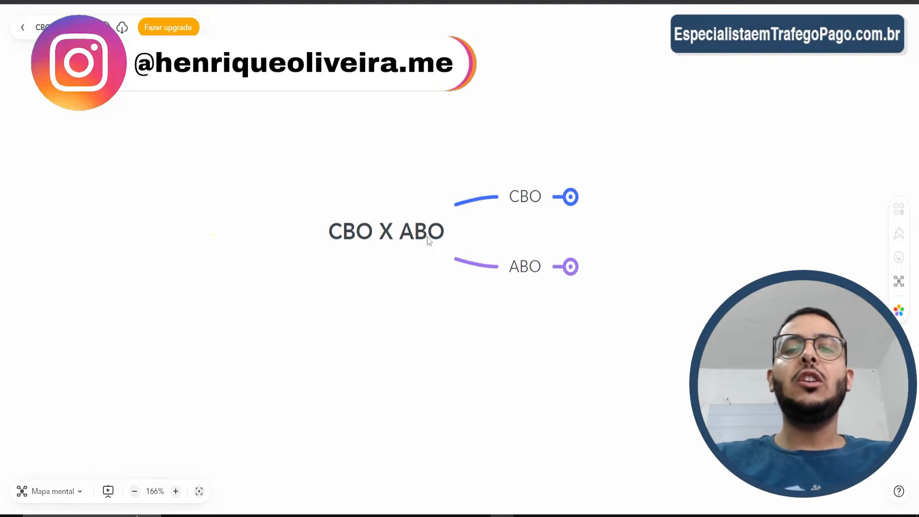
- Circle the CBO node in the mind map and expand its branch
left_click_drag(509, 161, 481, 135)
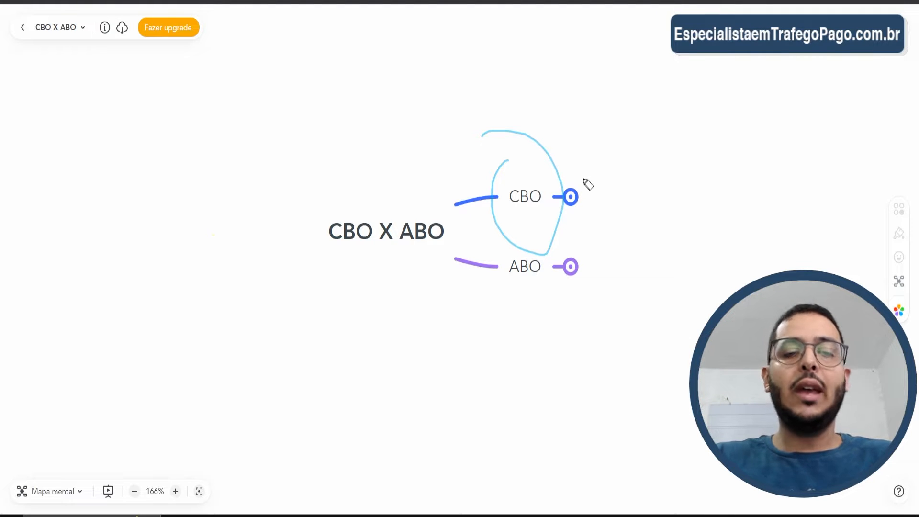
left_click(571, 197)
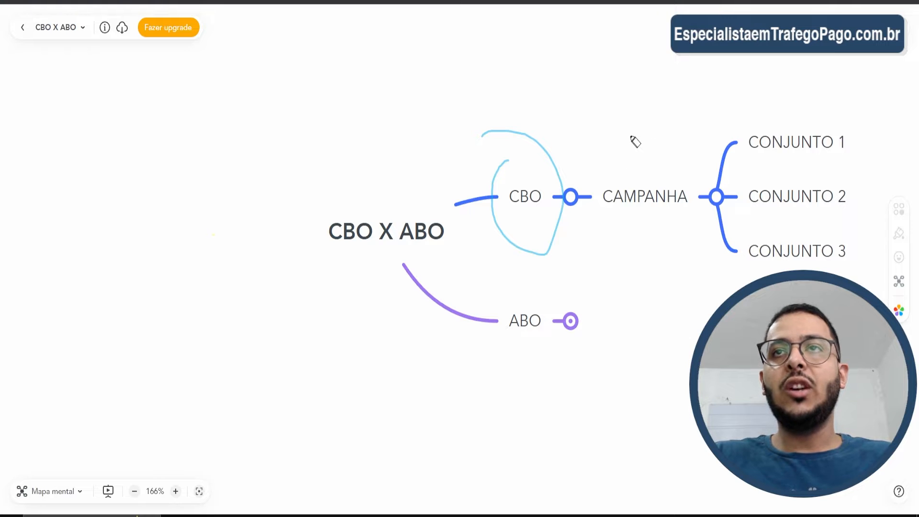
- Handwrite $60 above the CBO branch's CAMPANHA node and draw lines from it to CONJUNTO 1, 2 and 3
left_click_drag(623, 130, 607, 157)
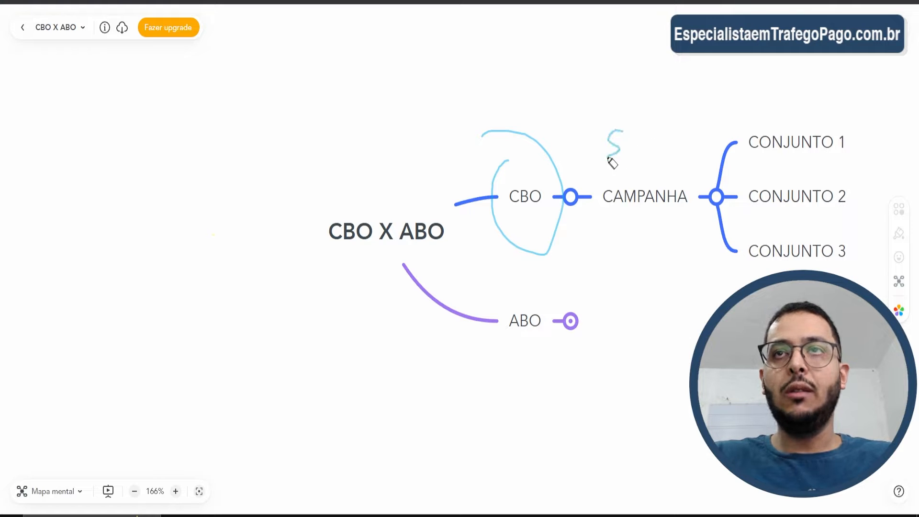
left_click_drag(615, 119, 607, 159)
mouse_move(655, 120)
left_mouse_down()
mouse_move(641, 142)
mouse_move(669, 135)
mouse_move(660, 132)
left_mouse_up()
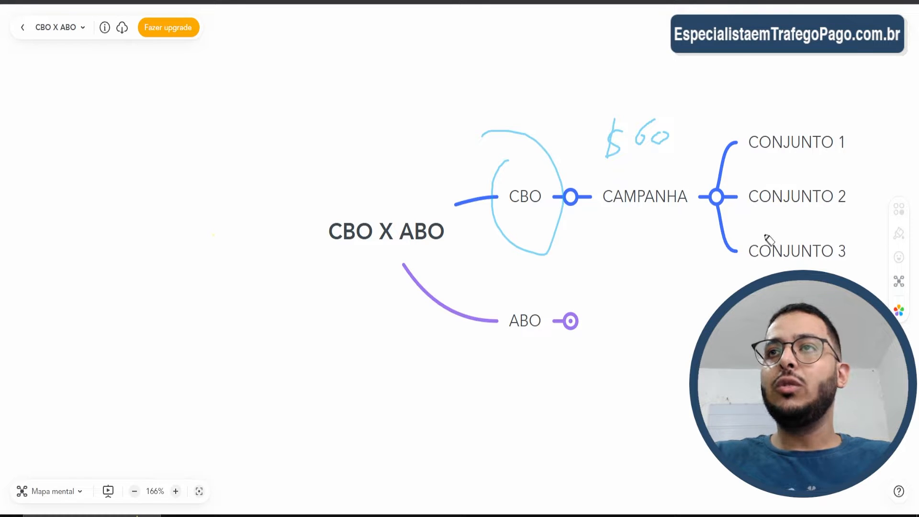
left_click_drag(686, 169, 759, 136)
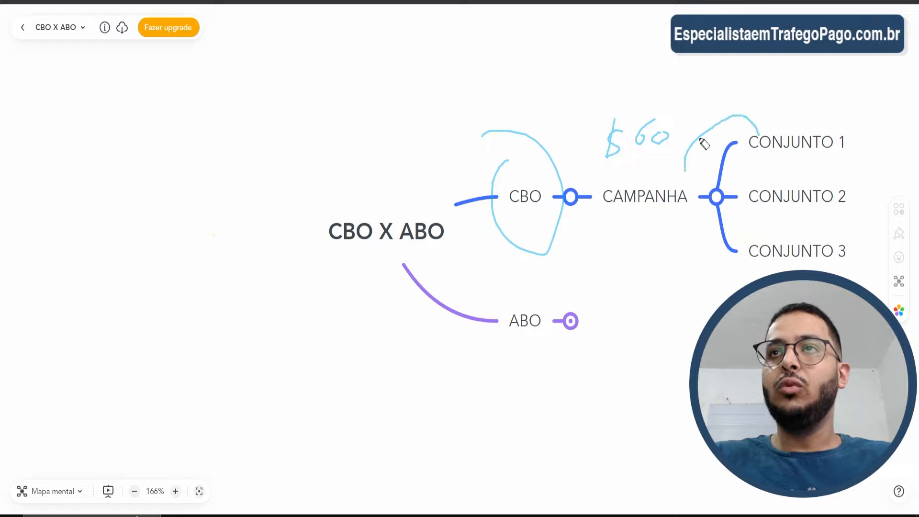
left_click_drag(685, 173, 764, 191)
left_click_drag(691, 176, 779, 236)
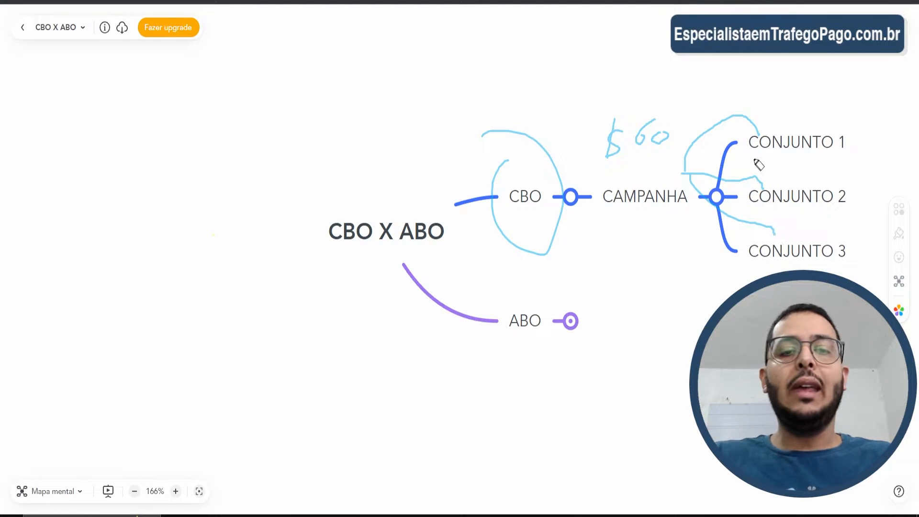
- Mark the CBO branch's CONJUNTO 1 with a star, circle and plus sign, and underline CONJUNTO 2 and CONJUNTO 3
mouse_move(762, 104)
left_mouse_down()
mouse_move(797, 88)
mouse_move(811, 91)
mouse_move(809, 108)
left_mouse_up()
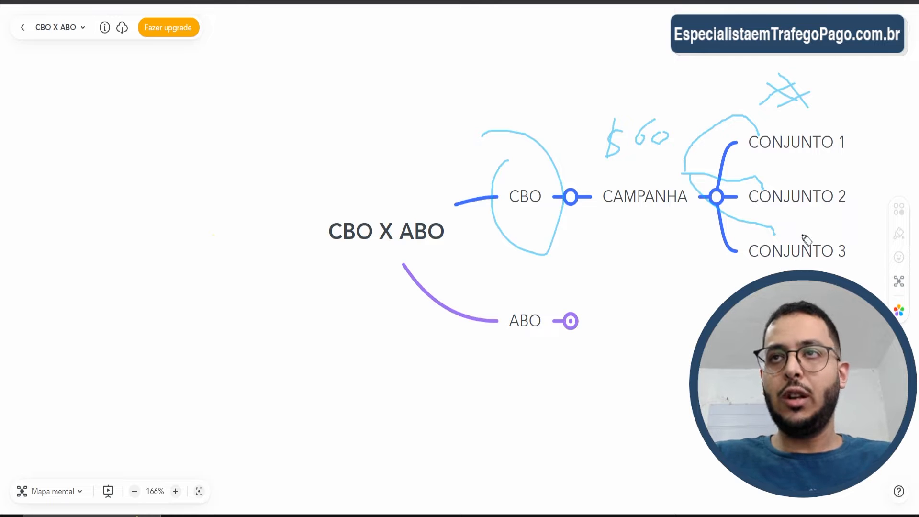
mouse_move(754, 165)
left_mouse_down()
mouse_move(870, 145)
mouse_move(742, 156)
mouse_move(848, 164)
left_mouse_up()
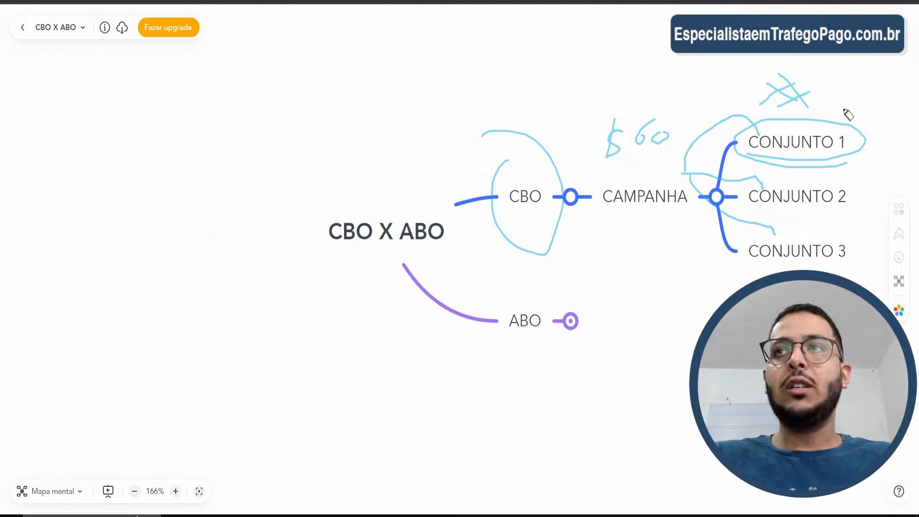
mouse_move(842, 107)
left_mouse_down()
mouse_move(863, 101)
mouse_move(850, 113)
left_mouse_up()
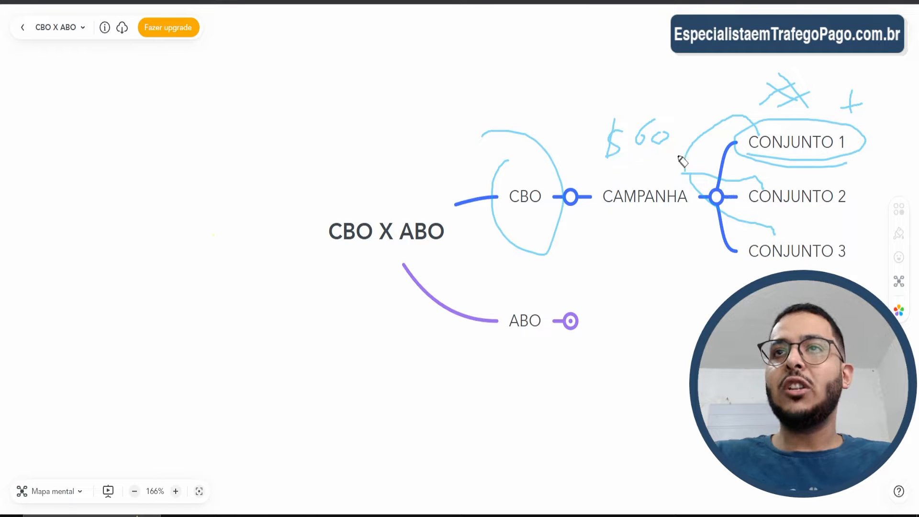
left_click_drag(700, 95, 795, 124)
left_click_drag(839, 203, 817, 205)
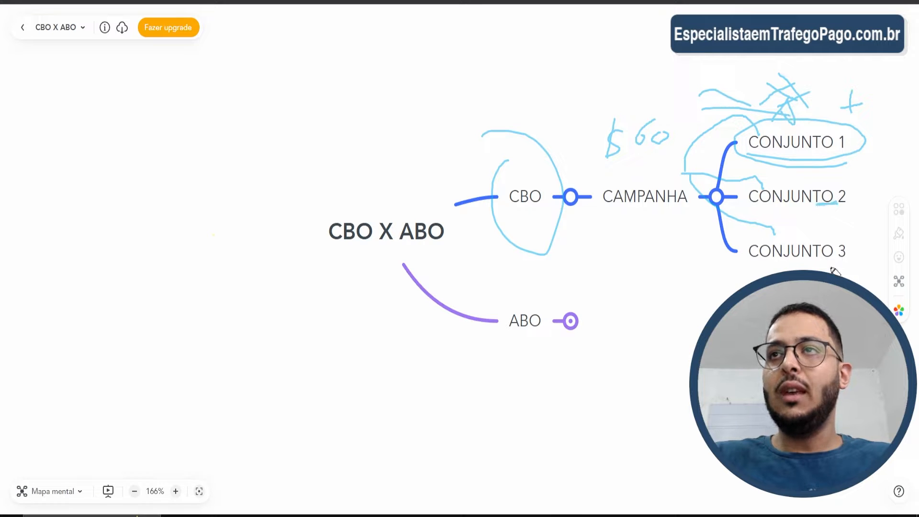
left_click_drag(836, 263, 851, 259)
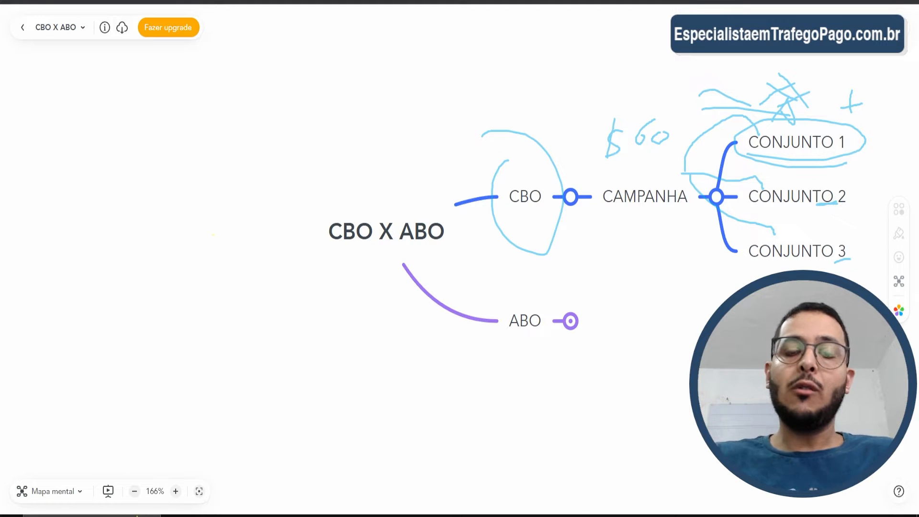
left_click_drag(820, 264, 816, 246)
left_click_drag(689, 192, 745, 283)
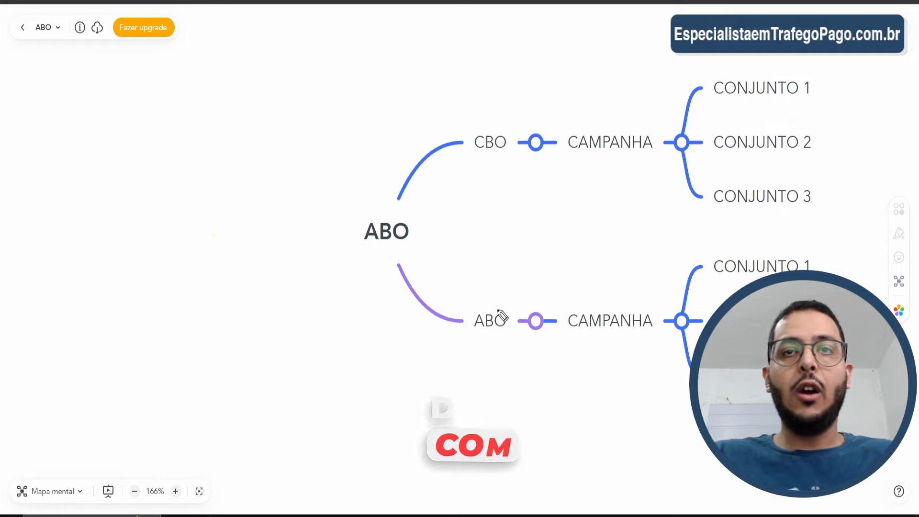
- Circle the ABO node in the lower branch and underline that branch's CONJUNTO 1
mouse_move(486, 297)
left_mouse_down()
mouse_move(466, 335)
mouse_move(506, 303)
mouse_move(491, 305)
left_mouse_up()
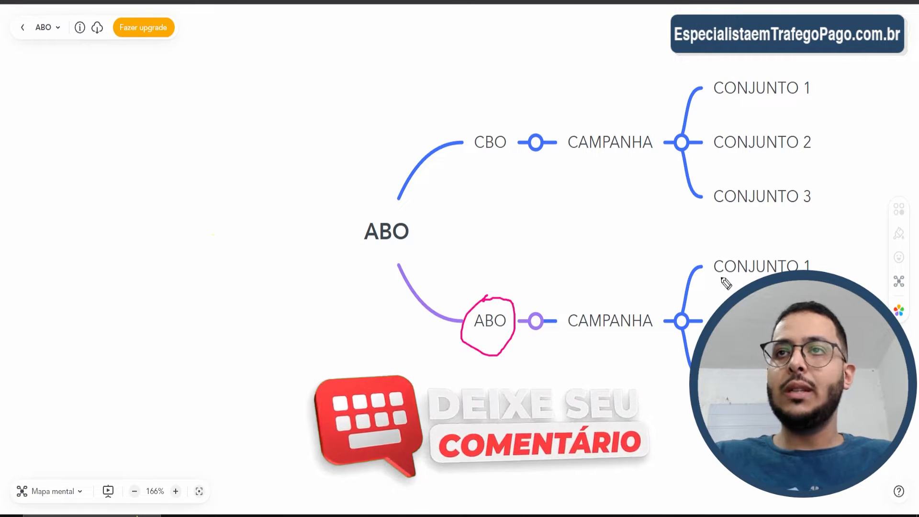
left_click_drag(716, 279, 751, 282)
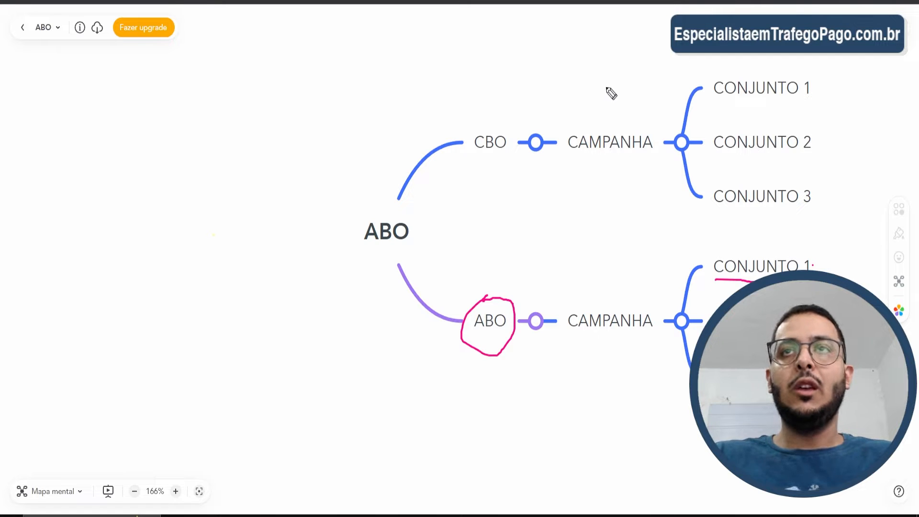
- Handwrite an underlined $60 above the CBO branch's CAMPANHA node and draw three lines from it toward the ad sets
left_click_drag(607, 86, 606, 120)
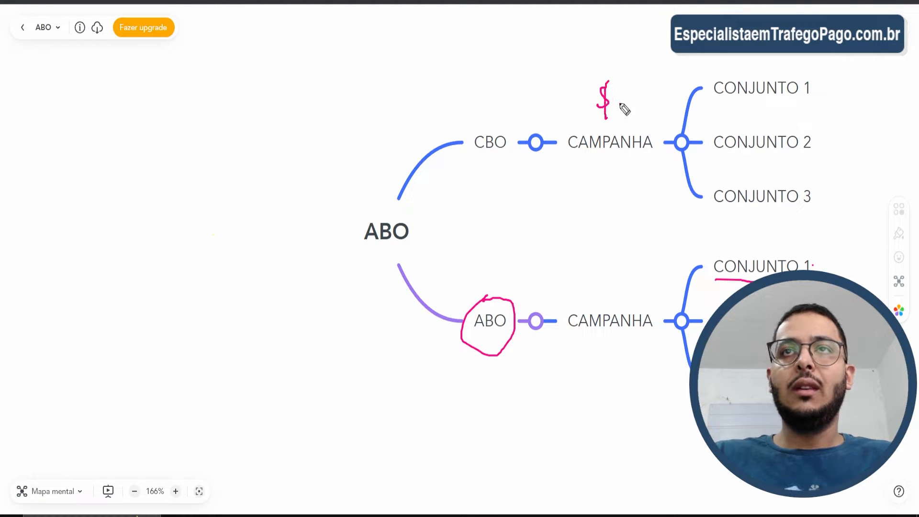
mouse_move(630, 87)
left_mouse_down()
mouse_move(617, 101)
mouse_move(681, 89)
mouse_move(715, 175)
left_mouse_up()
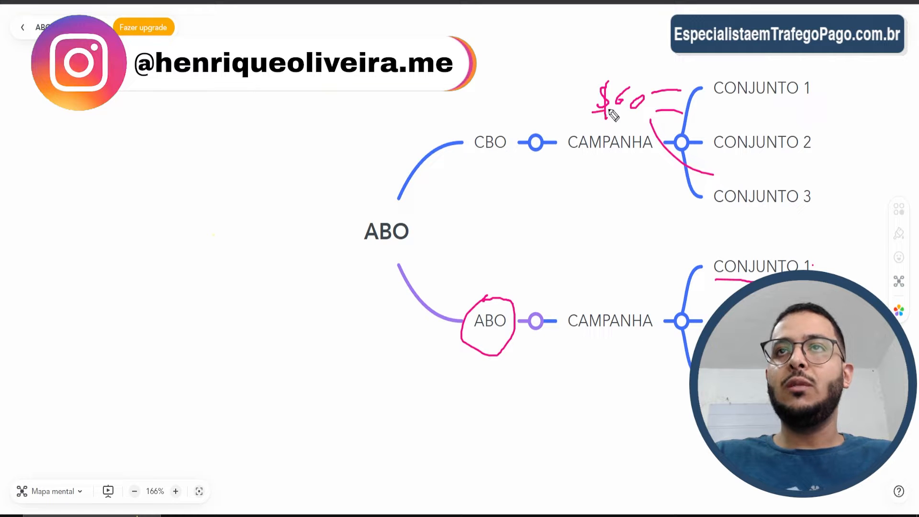
mouse_move(613, 115)
left_mouse_down()
mouse_move(644, 106)
mouse_move(596, 111)
left_mouse_up()
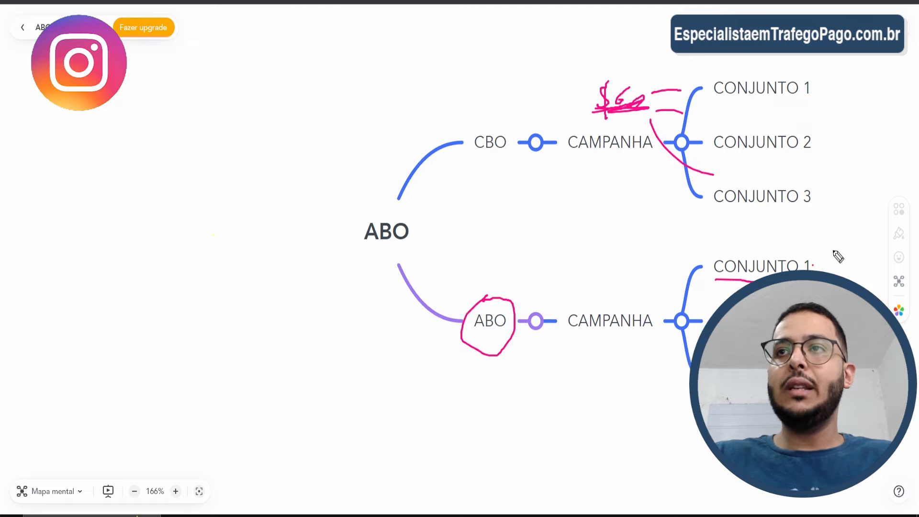
- Handwrite $20 beside CONJUNTO 1 of the ABO branch and underline the amount
mouse_move(834, 249)
left_mouse_down()
mouse_move(828, 267)
mouse_move(851, 261)
left_mouse_up()
mouse_move(862, 248)
left_mouse_down()
mouse_move(862, 259)
mouse_move(865, 247)
left_mouse_up()
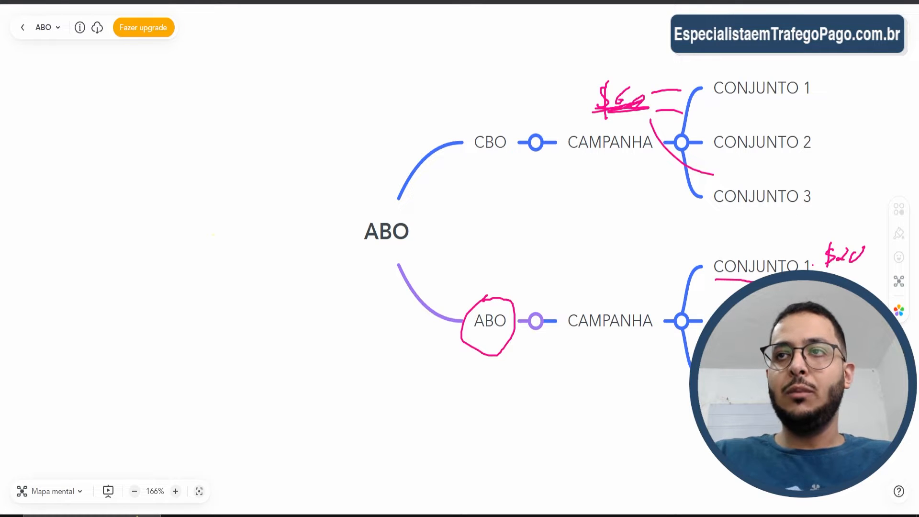
left_click_drag(825, 271, 858, 269)
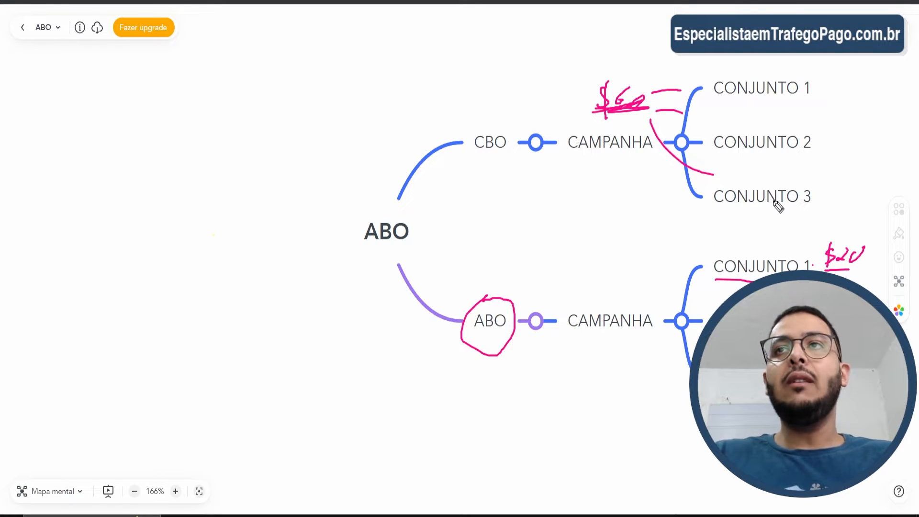
- Circle the 3 of CONJUNTO 3 in the CBO branch, underline its CONJUNTO 1 and CAMPANHA, and mark the ABO branch's ad sets
mouse_move(807, 191)
left_mouse_down()
mouse_move(829, 199)
mouse_move(811, 190)
left_mouse_up()
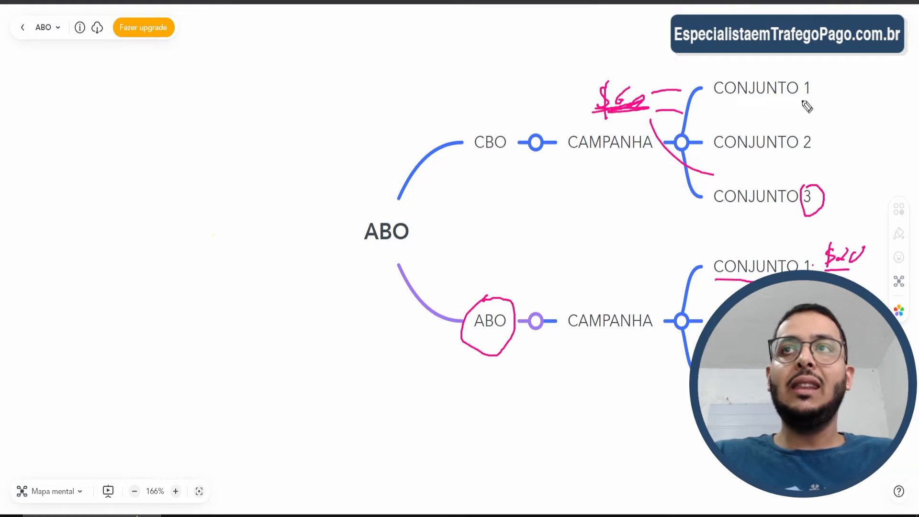
left_click_drag(799, 96, 816, 94)
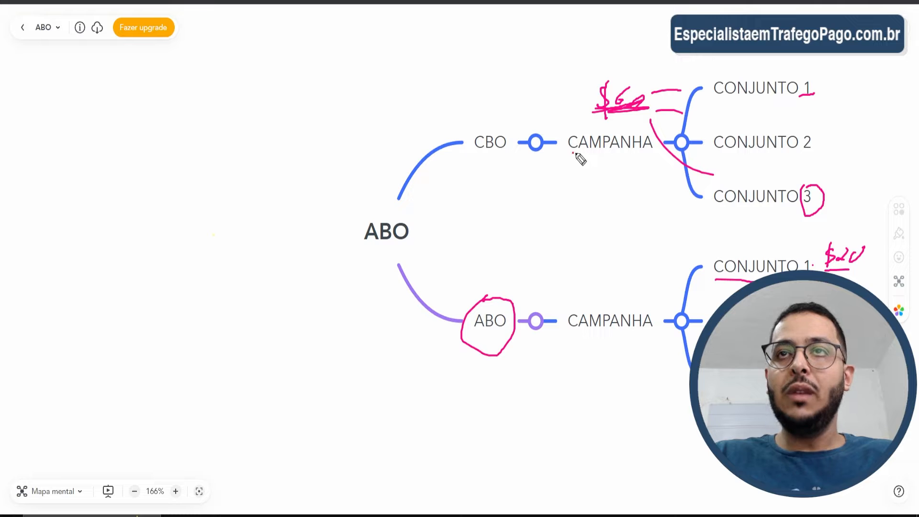
left_click_drag(573, 153, 652, 154)
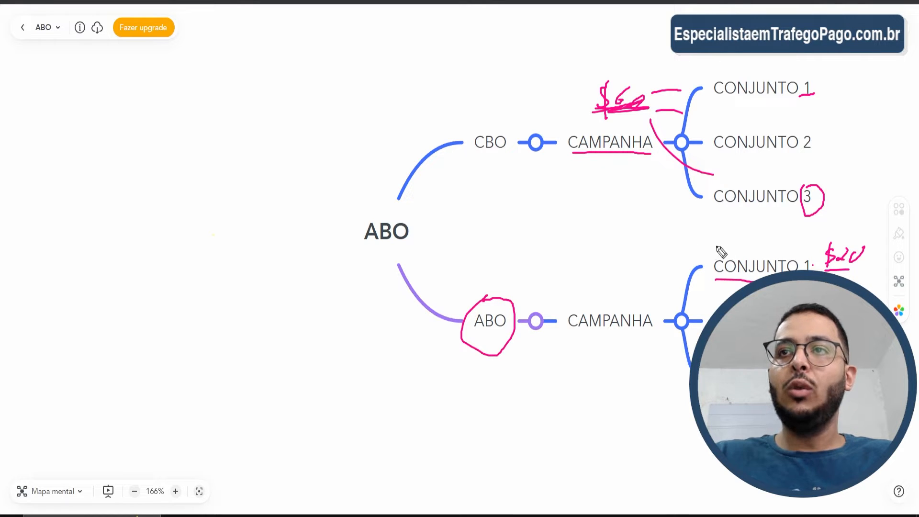
mouse_move(710, 244)
left_mouse_down()
mouse_move(745, 288)
mouse_move(736, 237)
left_mouse_up()
left_click_drag(732, 295, 717, 311)
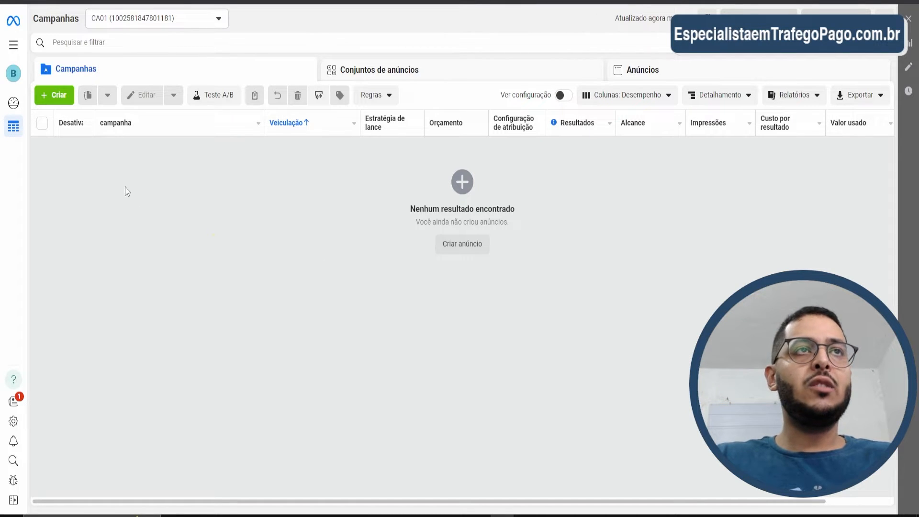
- Switch to Meta Ads Manager and create a new campaign with the Vendas objective and the manual sales configuration
left_click(55, 96)
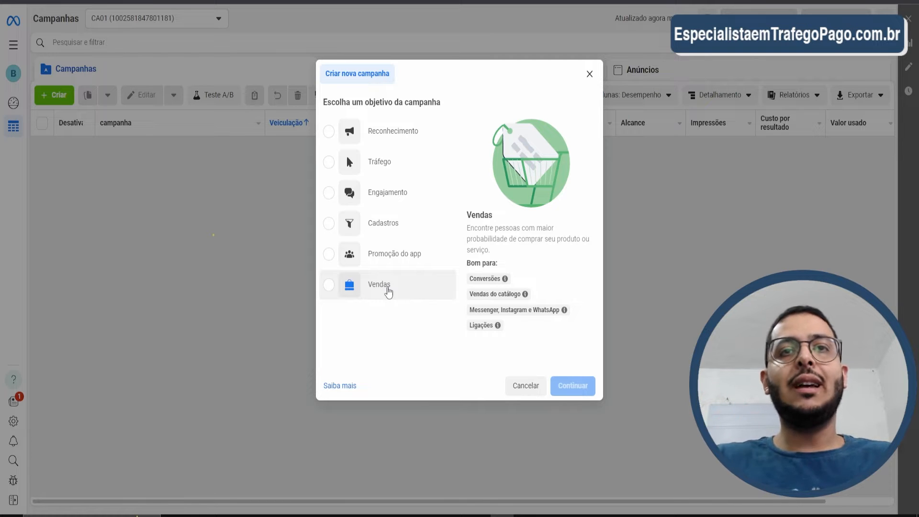
left_click(389, 289)
left_click(575, 403)
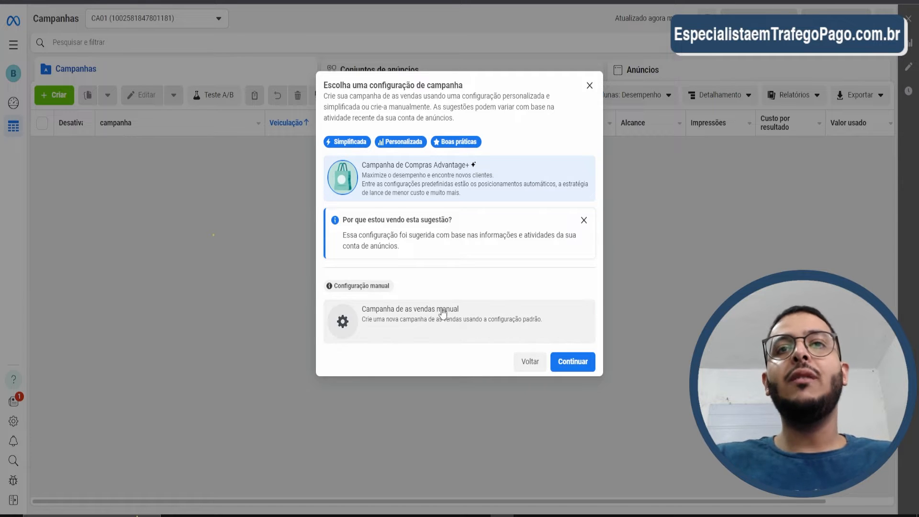
left_click(442, 316)
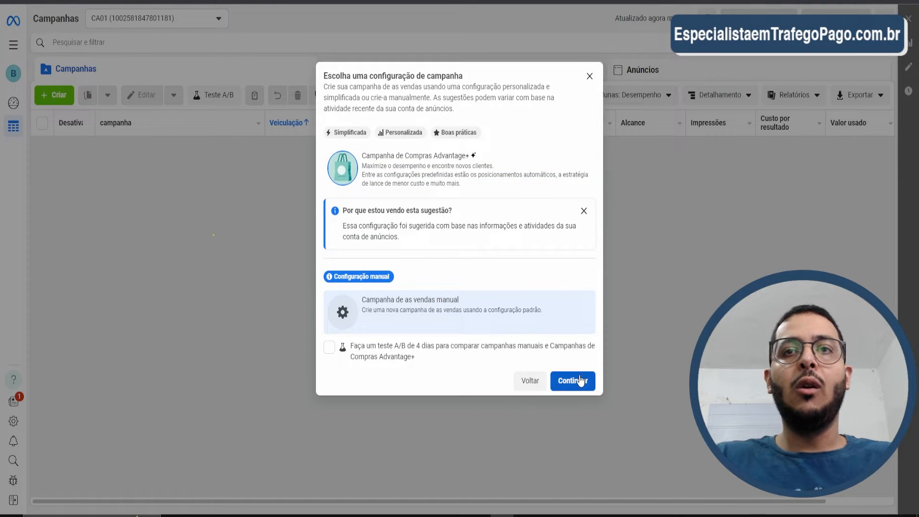
left_click(577, 380)
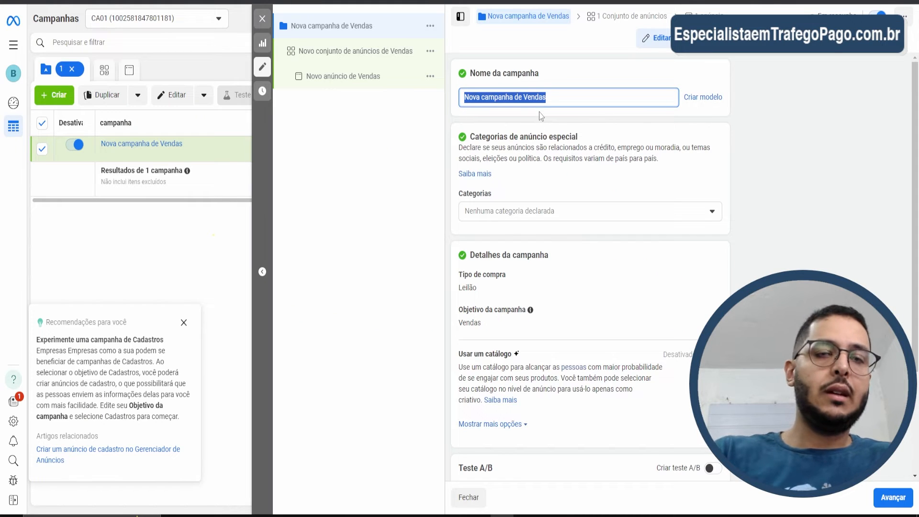
- Name the campaign "ABO = TESTE DE CRIATIVO"
type("ABO =")
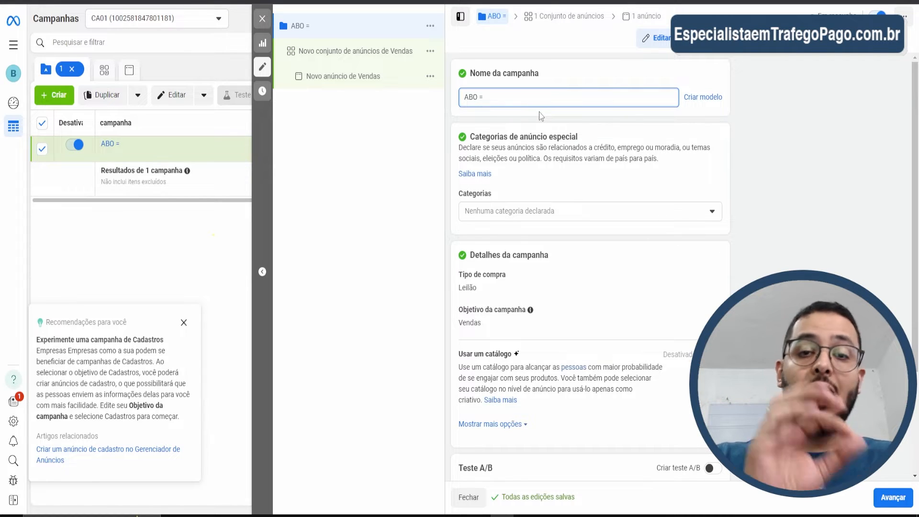
type("ESTE DE")
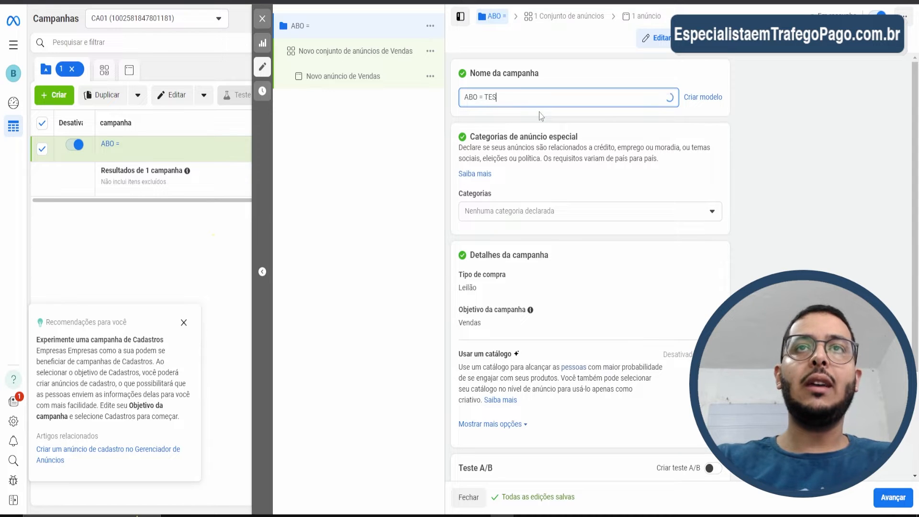
type(" CRIATIV")
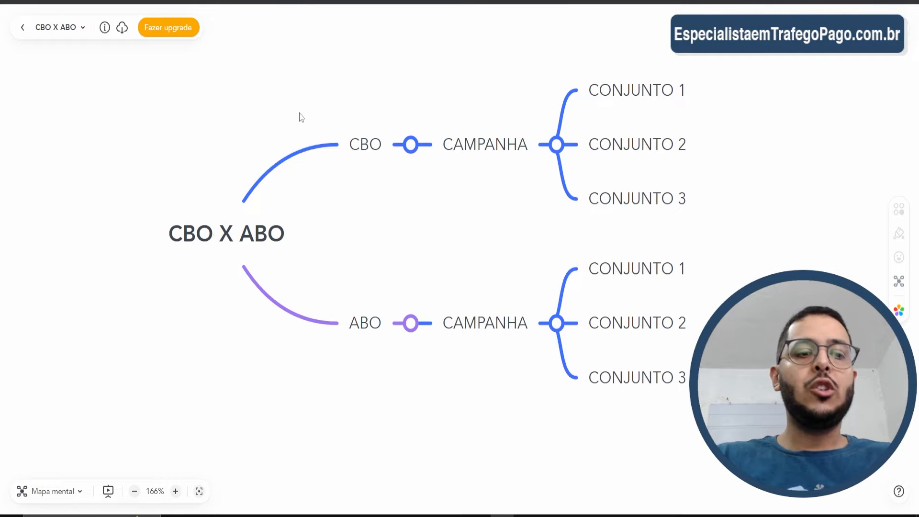
- Switch to the CBO X ABO mind map and underline CONJUNTO 1, 2 and 3 in the ABO branch in pink
key("ctrl+shift+3")
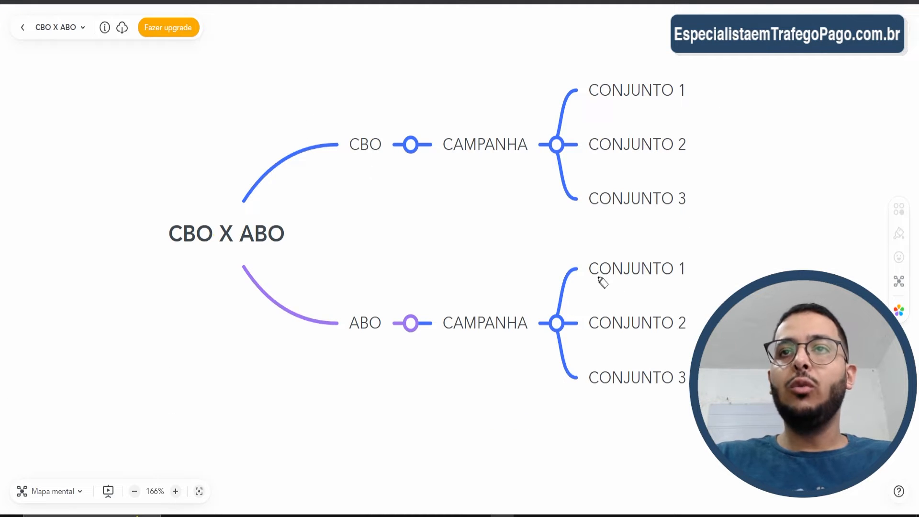
left_click_drag(597, 276, 690, 283)
left_click_drag(598, 331, 677, 330)
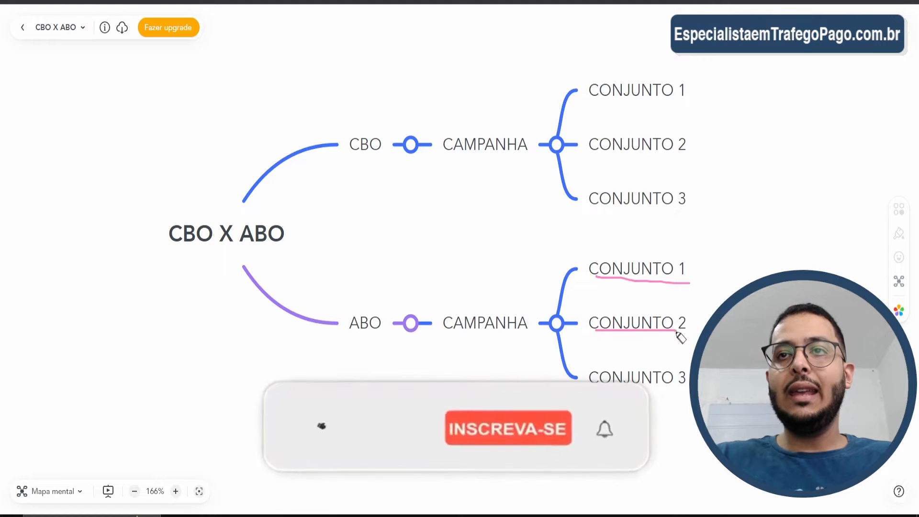
left_click_drag(645, 386, 677, 386)
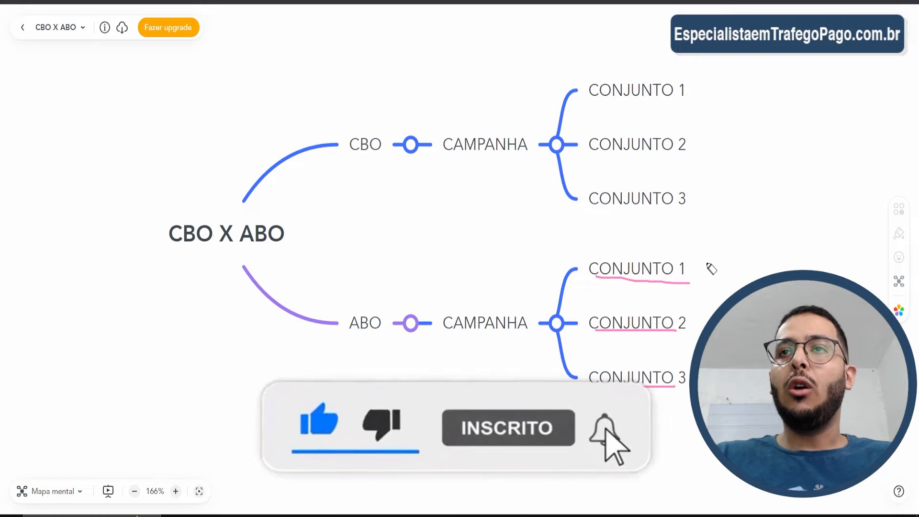
- Draw crosses beside CONJUNTO 1 and CONJUNTO 2 of the ABO branch and underline the ABO node
mouse_move(692, 274)
left_mouse_down()
mouse_move(703, 259)
mouse_move(705, 277)
left_mouse_up()
mouse_move(688, 327)
left_mouse_down()
mouse_move(705, 311)
mouse_move(701, 334)
left_mouse_up()
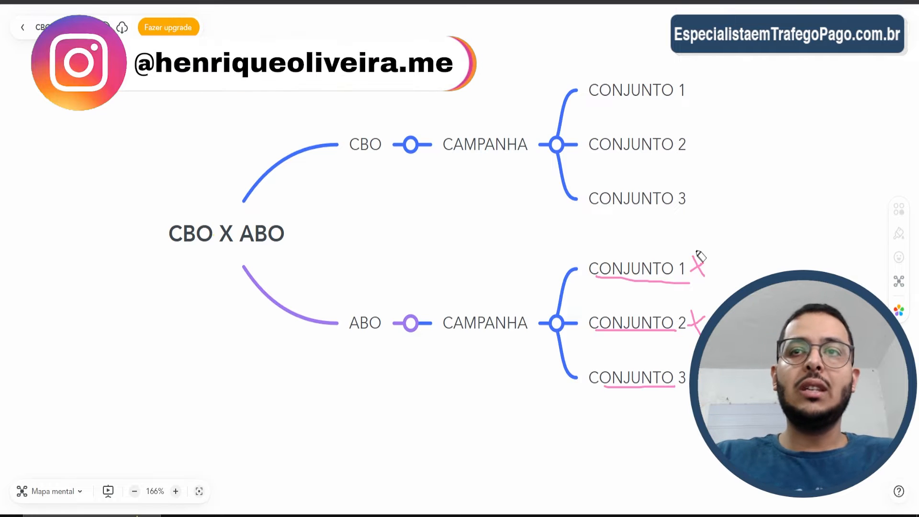
left_click_drag(339, 336, 394, 339)
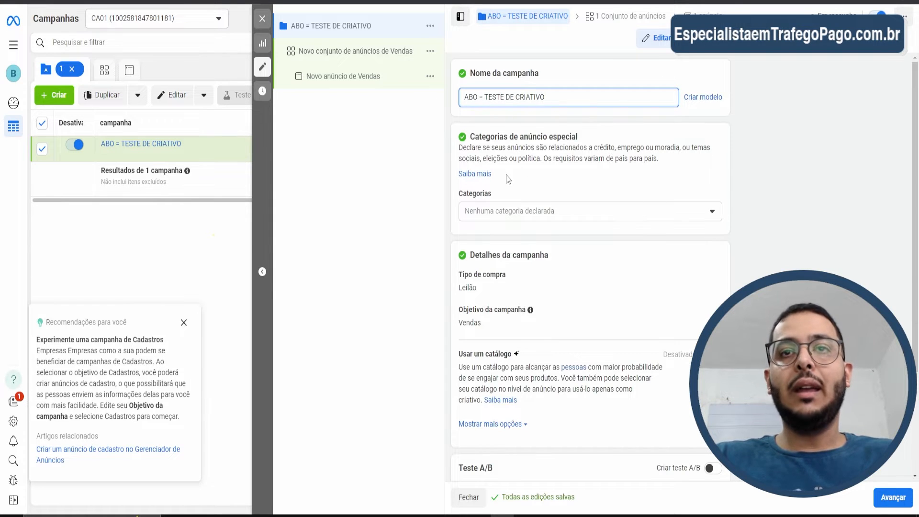
- Advance from the campaign settings to its ad set, name the ad set "CONJUNTO 1" and dismiss the information tip
scroll(509, 179, "down", 3)
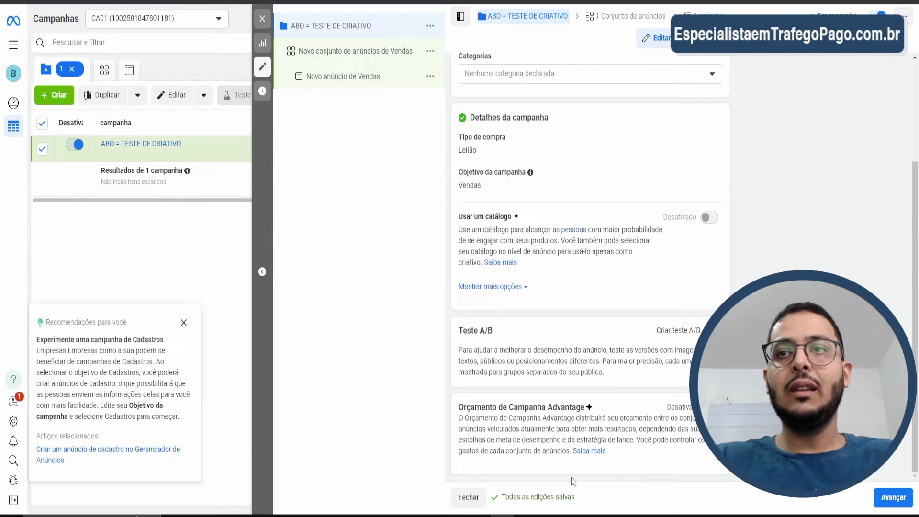
left_click(892, 498)
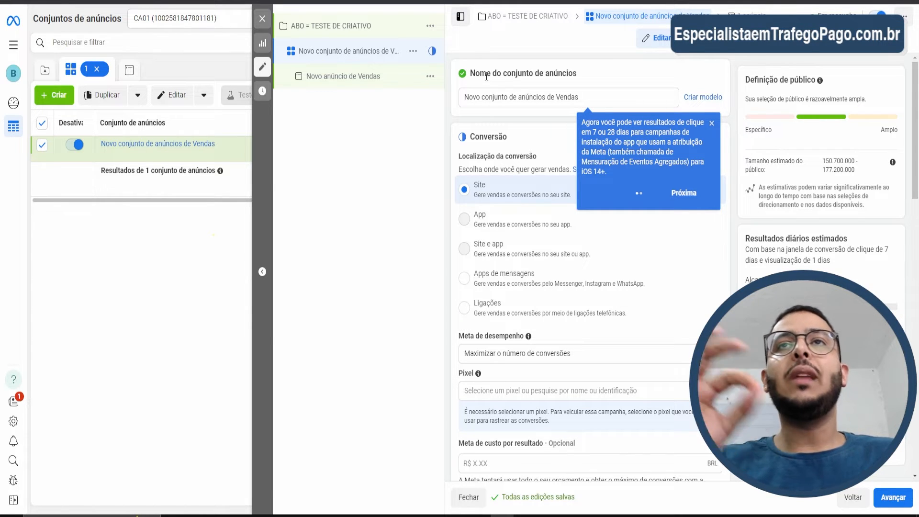
triple_click(502, 96)
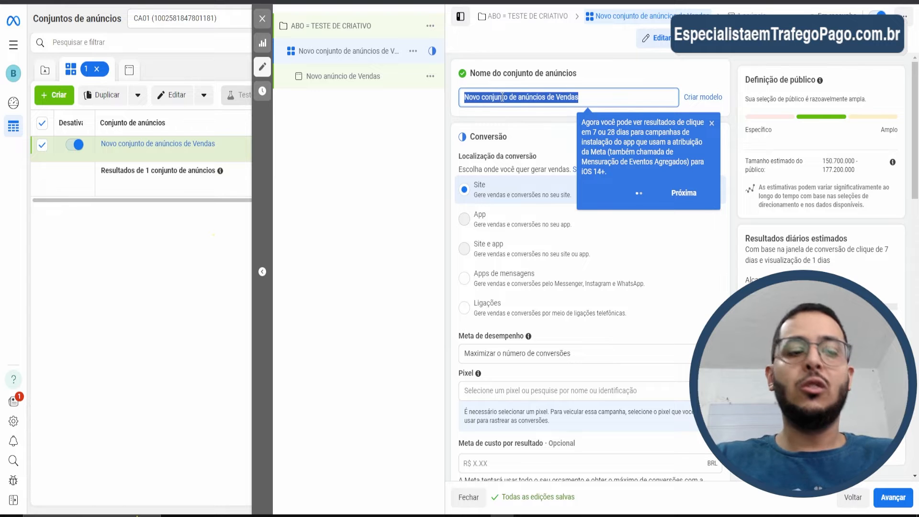
type("CONJUNTO ")
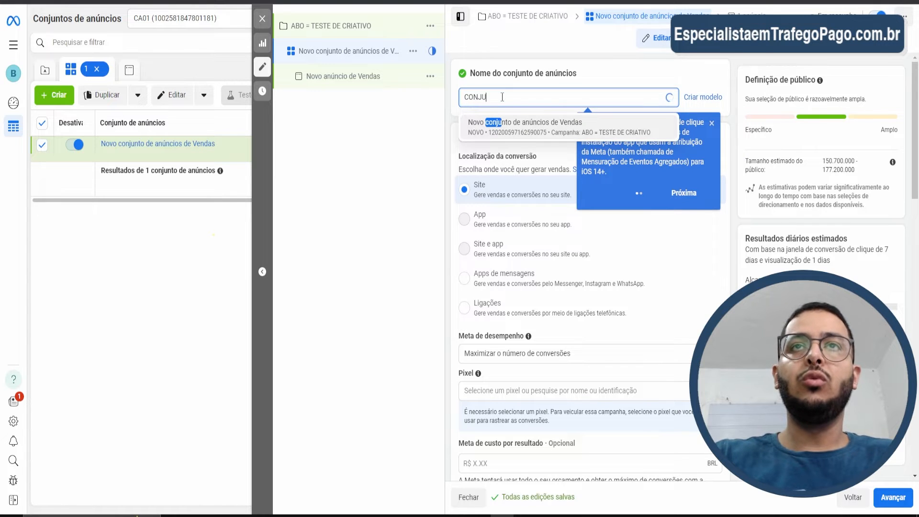
type("01")
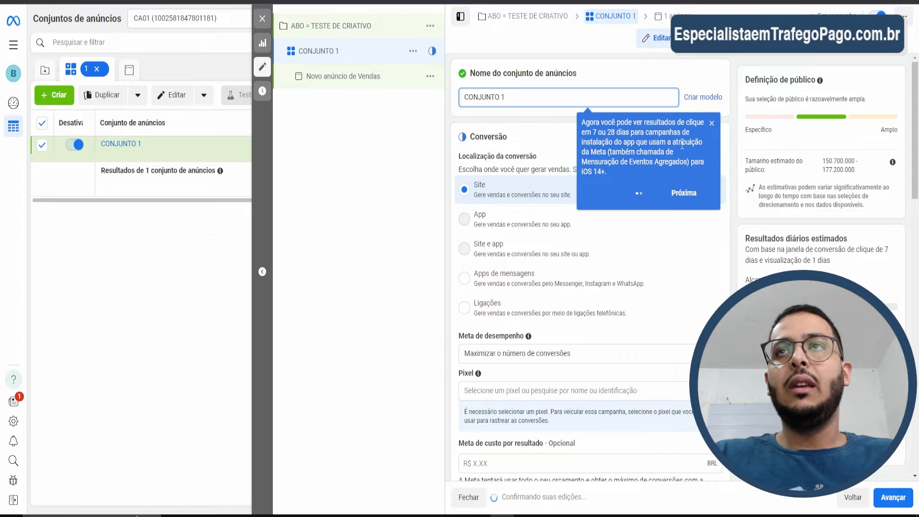
left_click(712, 126)
- Select "Pixel de BM 01" as the ad set's pixel and "Comprar" as its conversion event
scroll(618, 252, "down", 3)
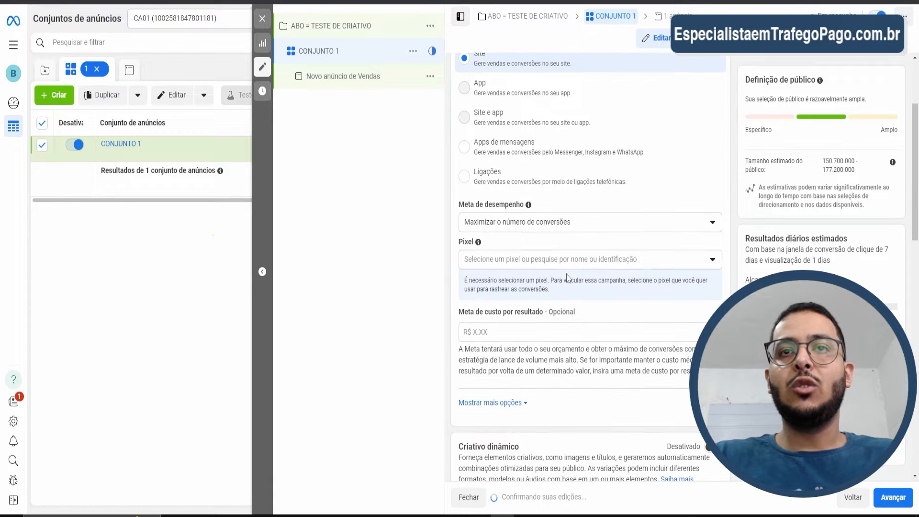
left_click(506, 264)
left_click(503, 321)
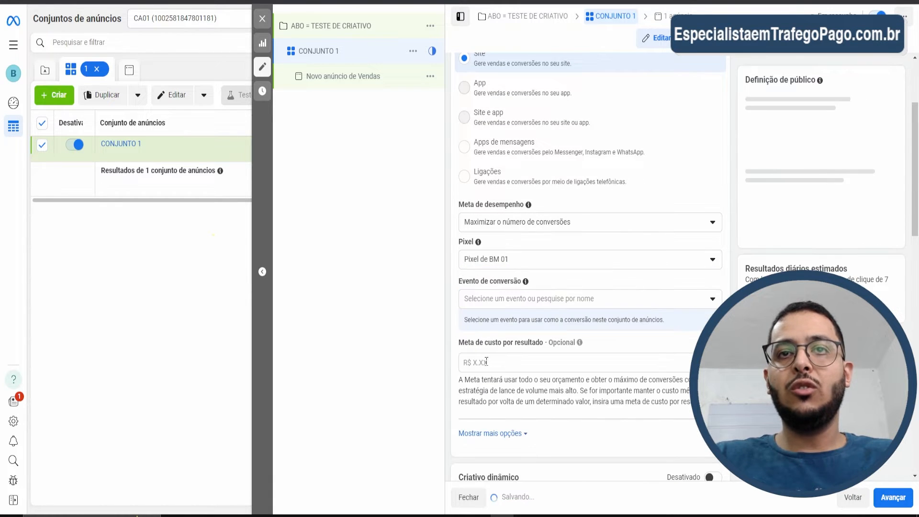
left_click(518, 307)
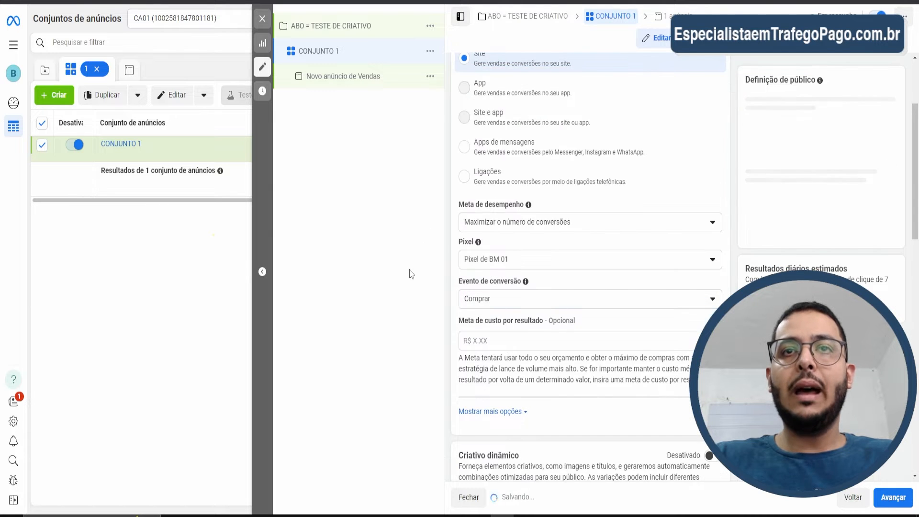
- Review the ad set's daily budget, schedule, audience controls, Público Advantage+ and placement settings
scroll(508, 232, "down", 6)
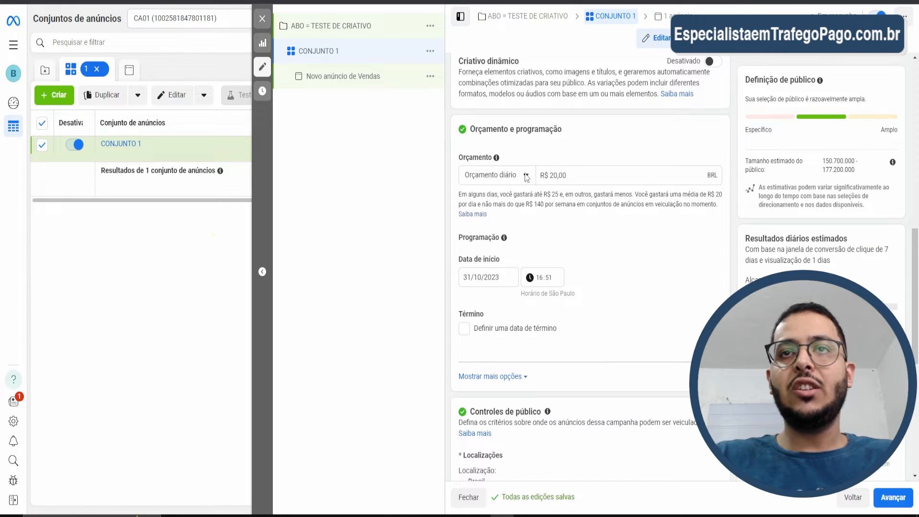
scroll(522, 192, "down", 3)
scroll(517, 210, "up", 5)
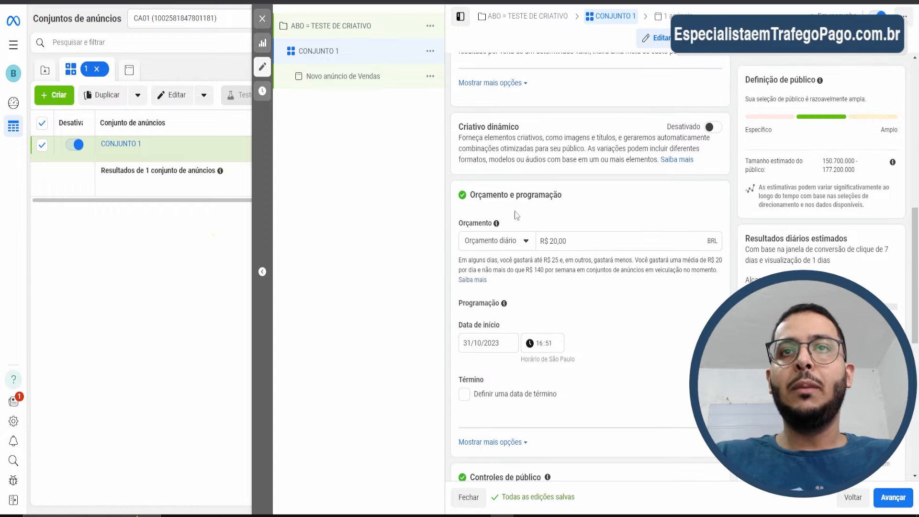
scroll(551, 287, "down", 6)
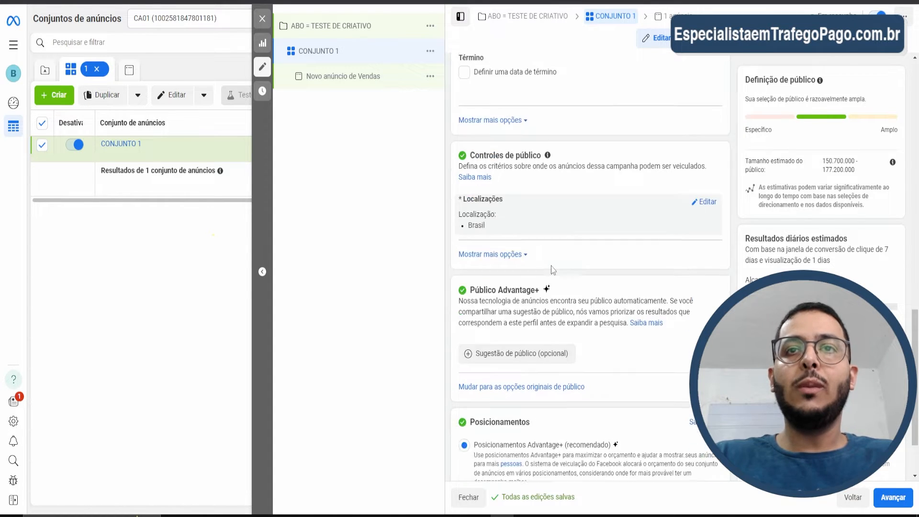
scroll(551, 266, "down", 2)
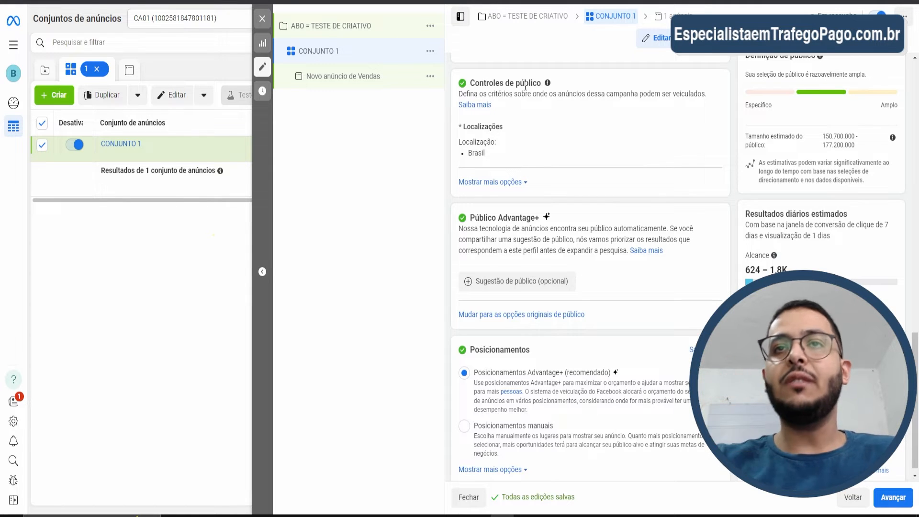
scroll(575, 143, "down", 1)
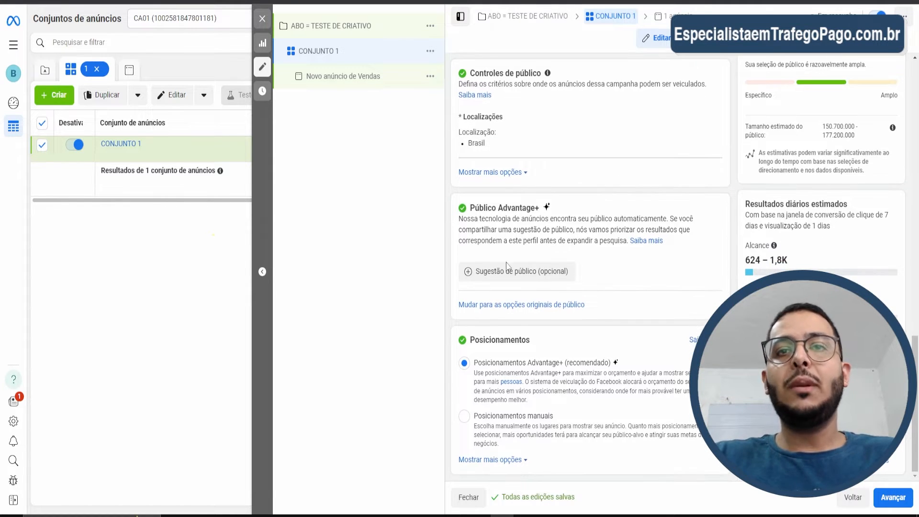
scroll(544, 269, "up", 5)
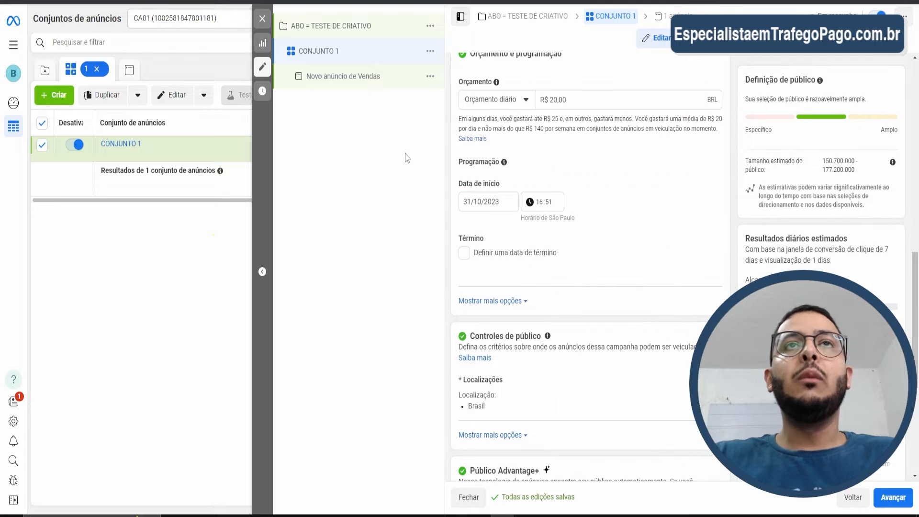
- Open the ad under CONJUNTO 1 and name it "CRIATIVO 1"
left_click(345, 79)
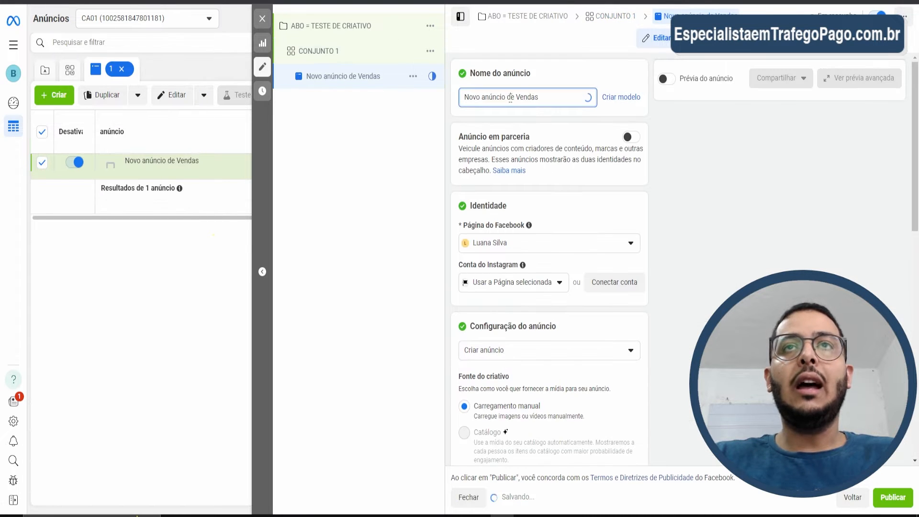
triple_click(511, 98)
type("CR")
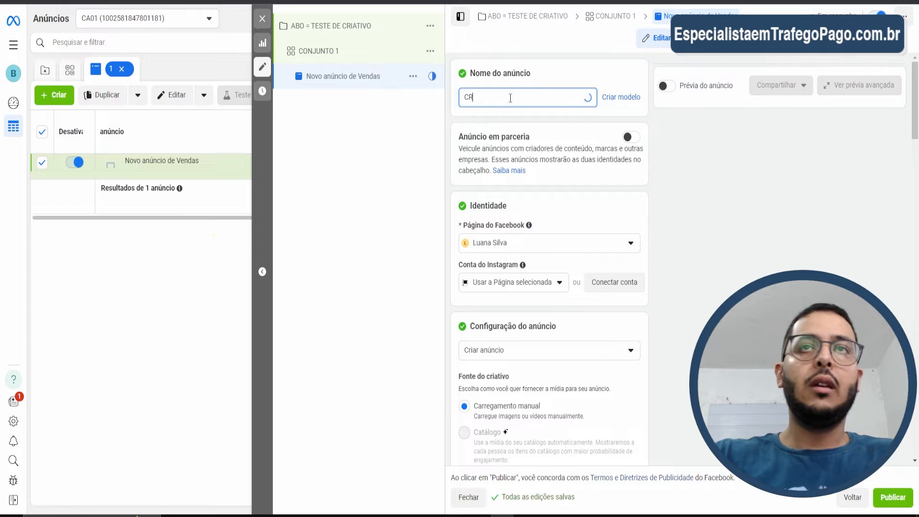
type("IATIVO")
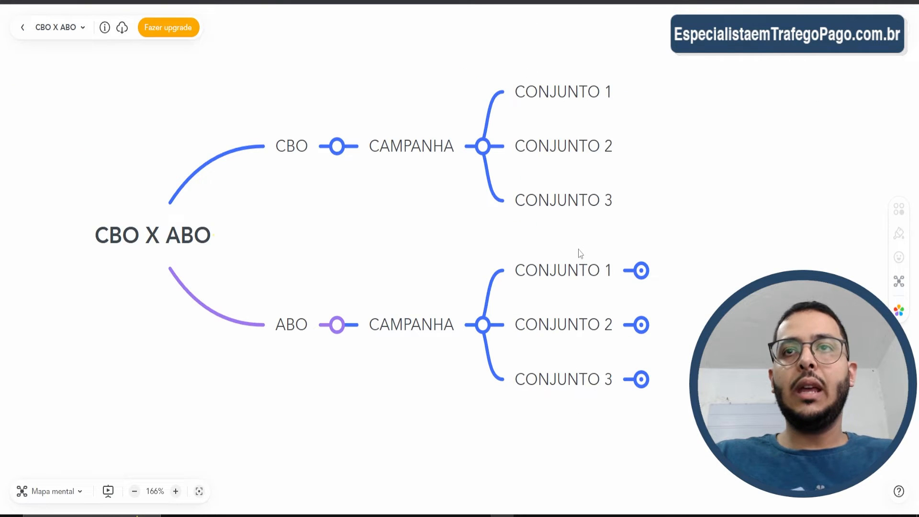
- Switch to the CBO X ABO mind map and expand the creative nodes of CONJUNTO 1, 2 and 3 in the ABO branch
left_click(640, 271)
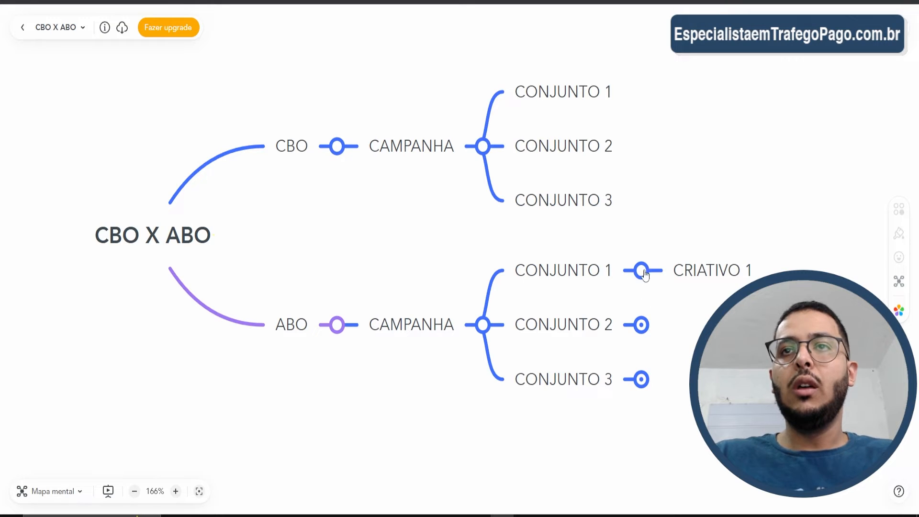
left_click(642, 270)
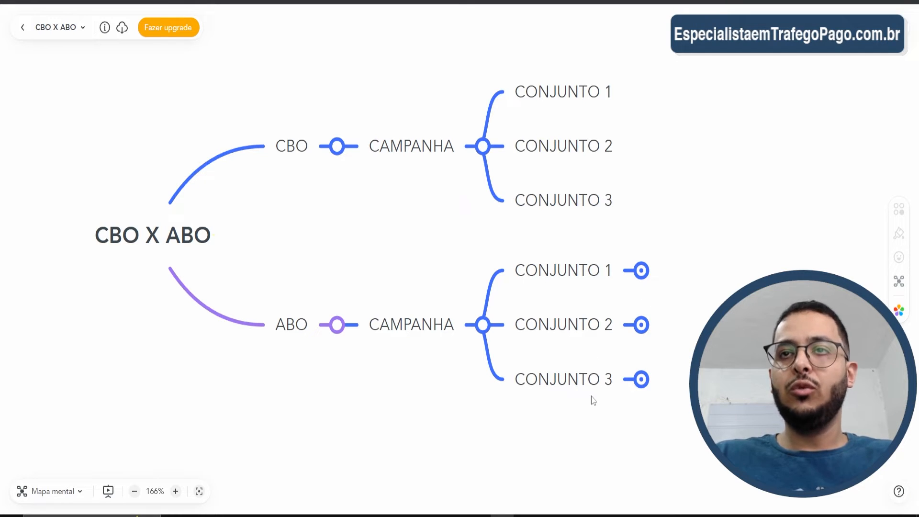
left_click(642, 271)
left_click(642, 325)
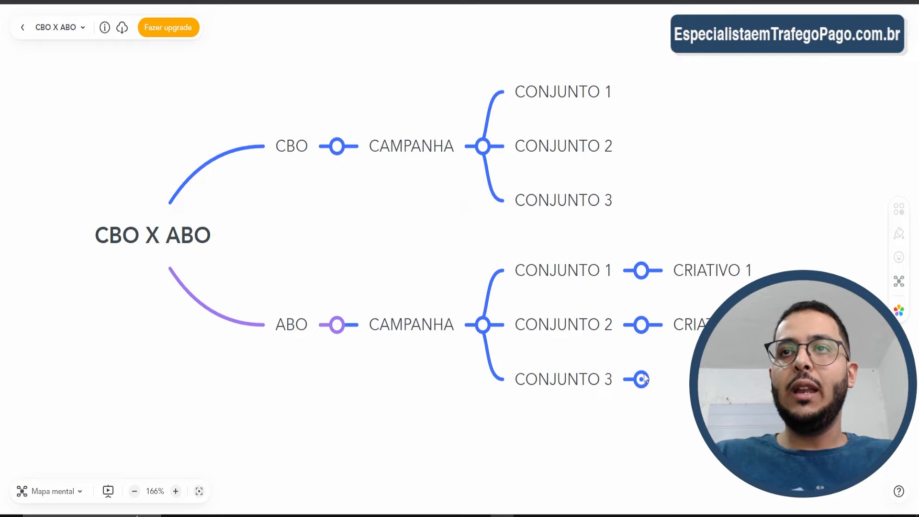
left_click(642, 379)
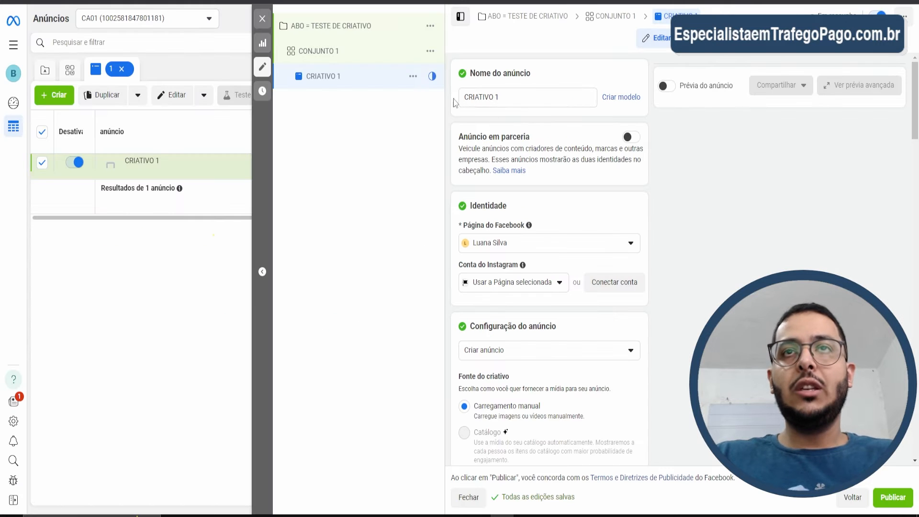
- Switch back to Meta Ads Manager and examine CRIATIVO 1's identity, format, media, text, call-to-action and destination URL settings
scroll(497, 274, "down", 3)
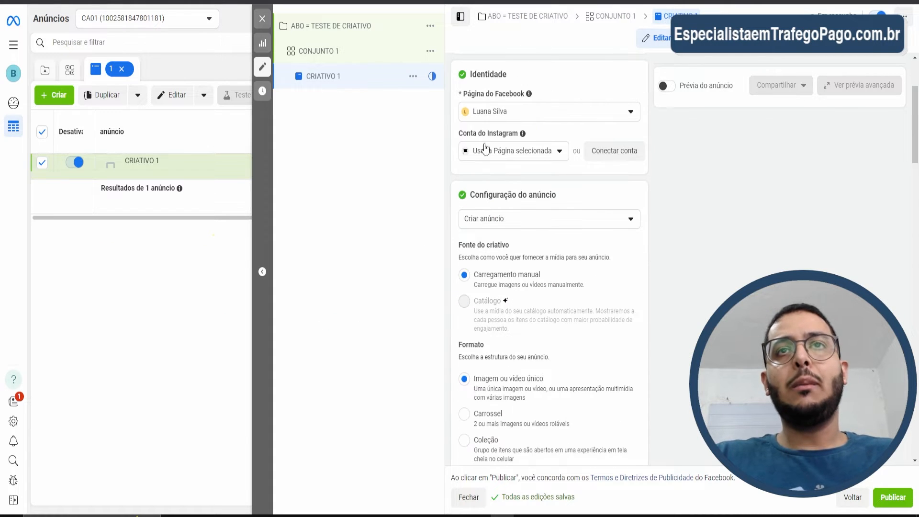
scroll(520, 230, "down", 8)
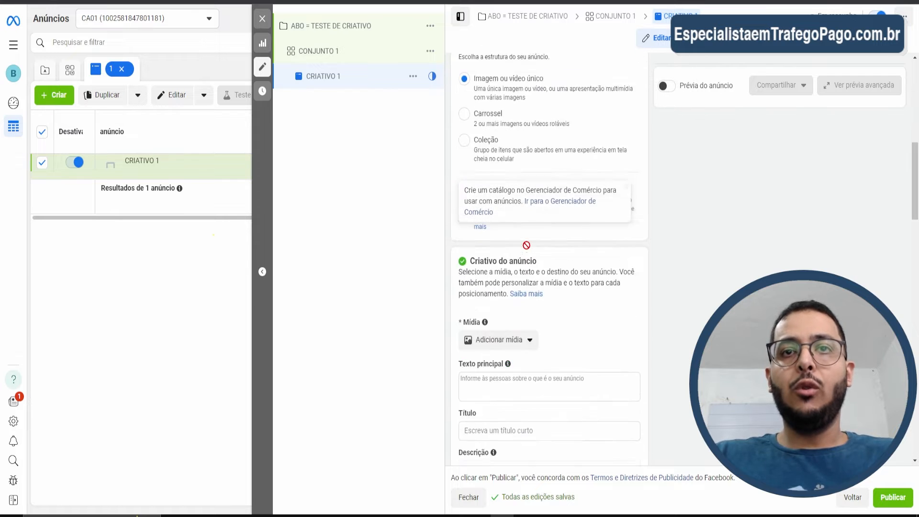
scroll(524, 304, "down", 1)
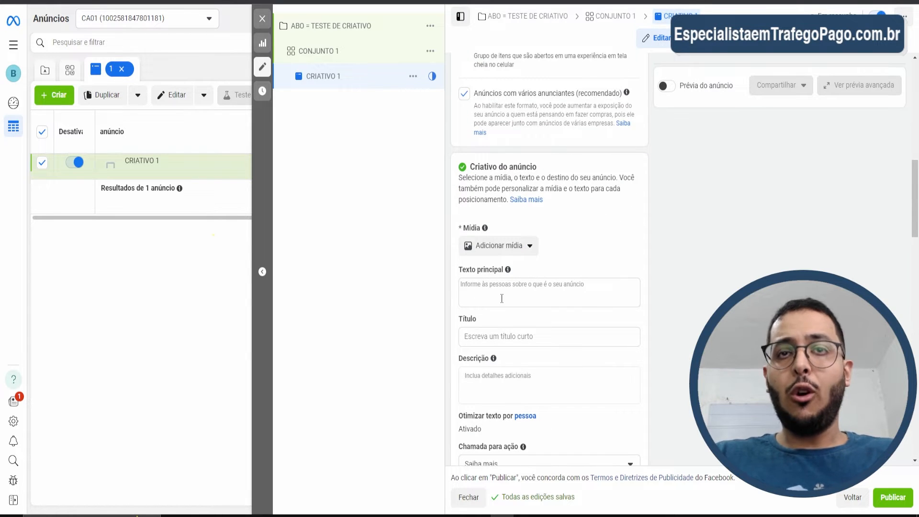
scroll(501, 298, "down", 6)
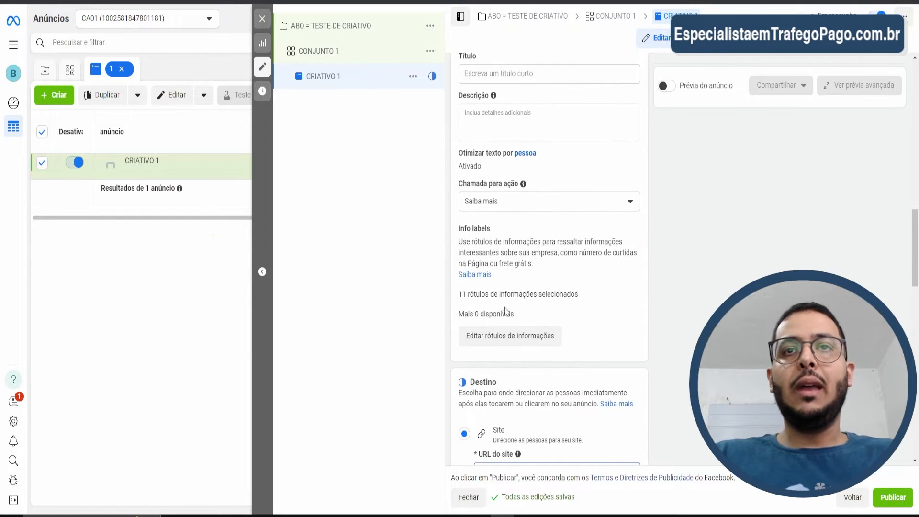
scroll(527, 335, "down", 3)
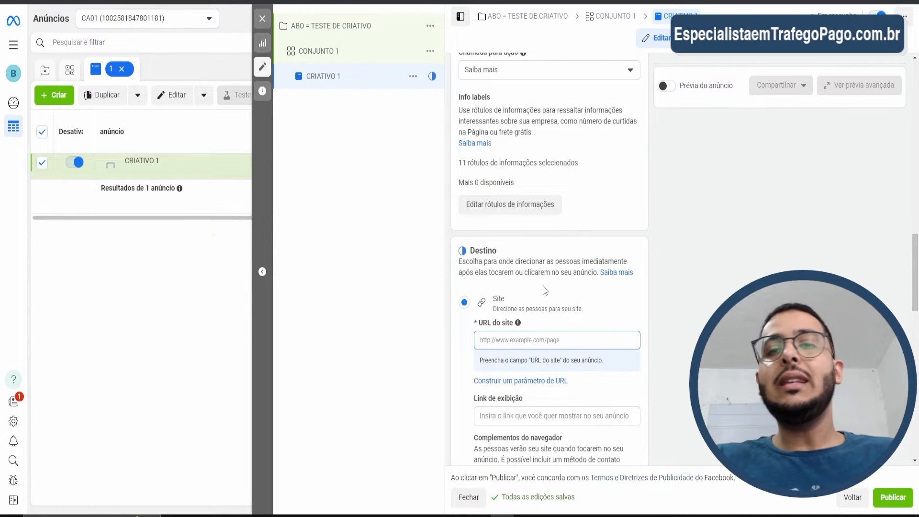
scroll(545, 290, "up", 7)
scroll(589, 221, "up", 2)
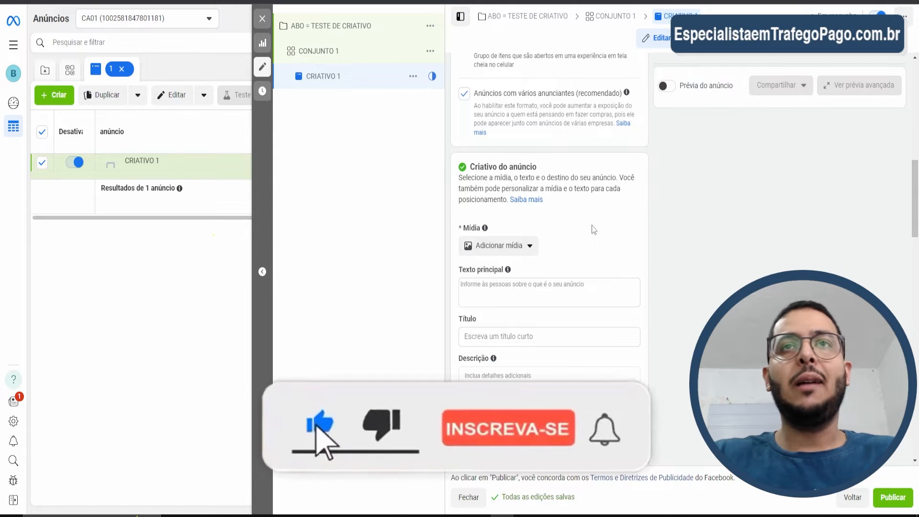
scroll(594, 230, "down", 5)
scroll(571, 331, "down", 5)
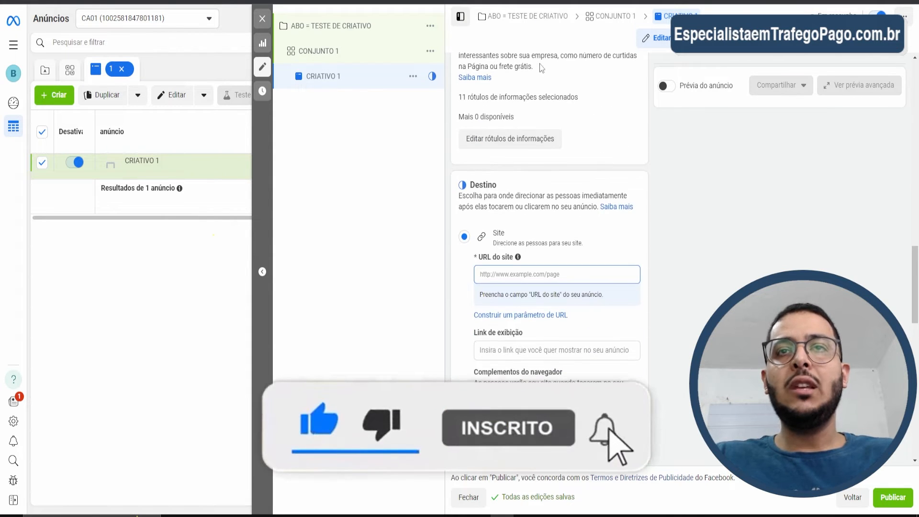
scroll(652, 267, "up", 9)
scroll(653, 268, "up", 8)
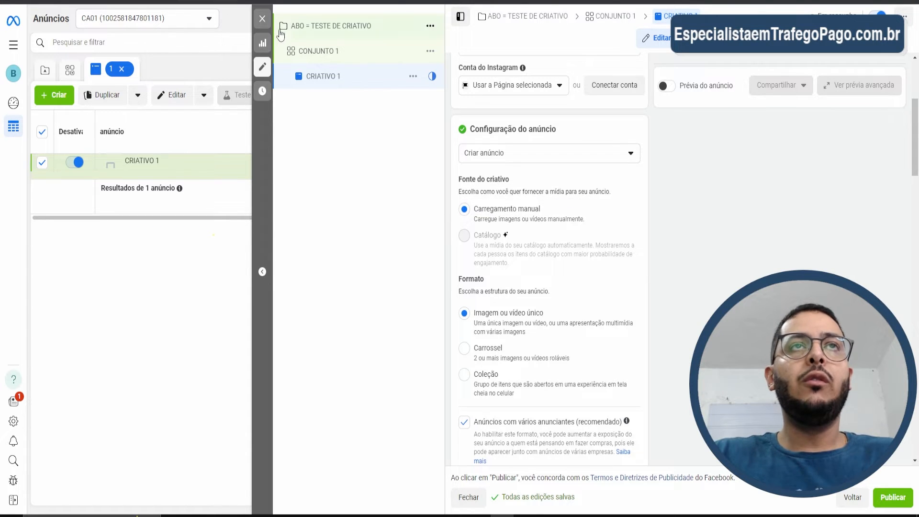
- Close the ad editor to show the ad sets list and circle Campanhas, Conjuntos de anúncios and Anúncios in pink
left_click(262, 18)
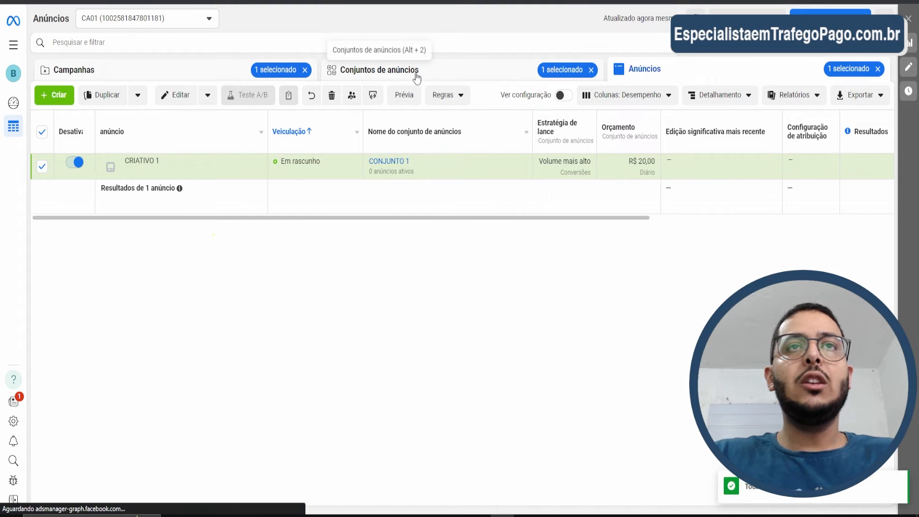
left_click(417, 80)
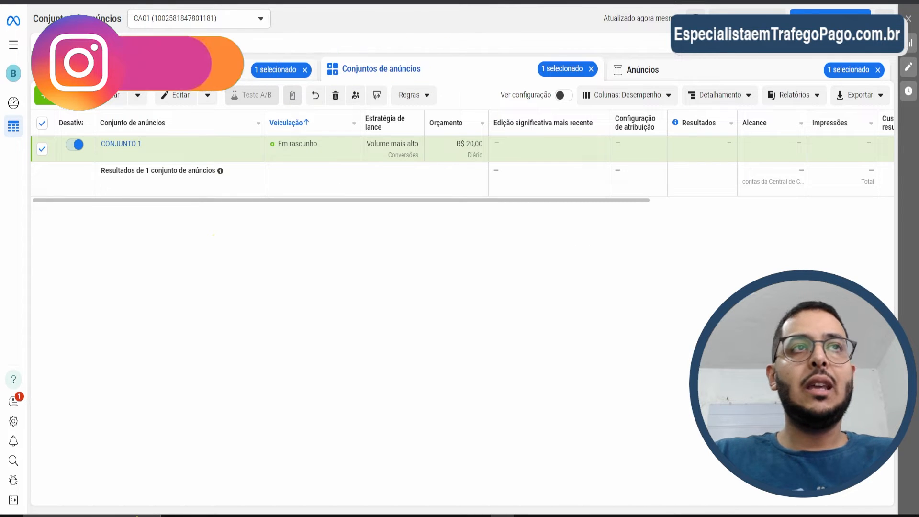
mouse_move(367, 29)
left_mouse_down()
mouse_move(380, 106)
mouse_move(341, 32)
left_mouse_up()
mouse_move(615, 41)
left_mouse_down()
mouse_move(698, 117)
mouse_move(595, 36)
mouse_move(575, 35)
left_mouse_up()
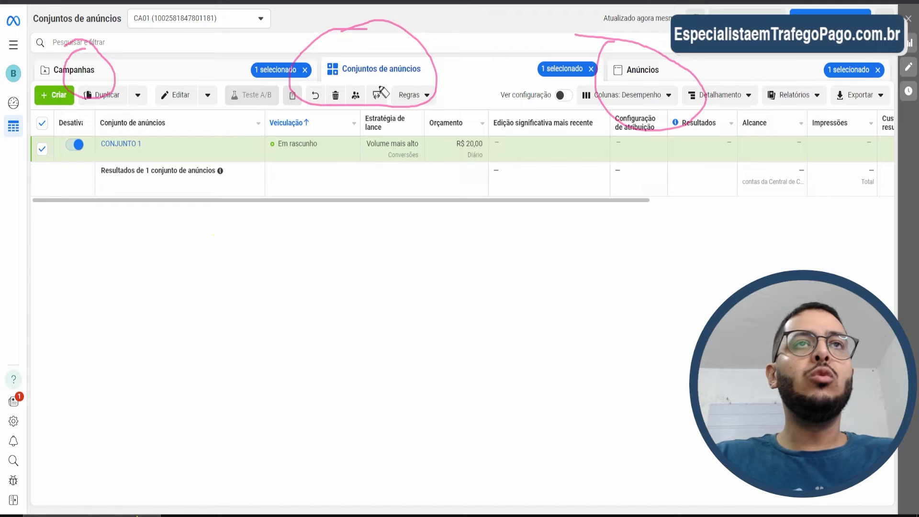
- Underline Conjuntos de anúncios in pink, draw an arrow down from CONJUNTO 1 and add a stroke beside Campanhas
left_click_drag(342, 74, 421, 71)
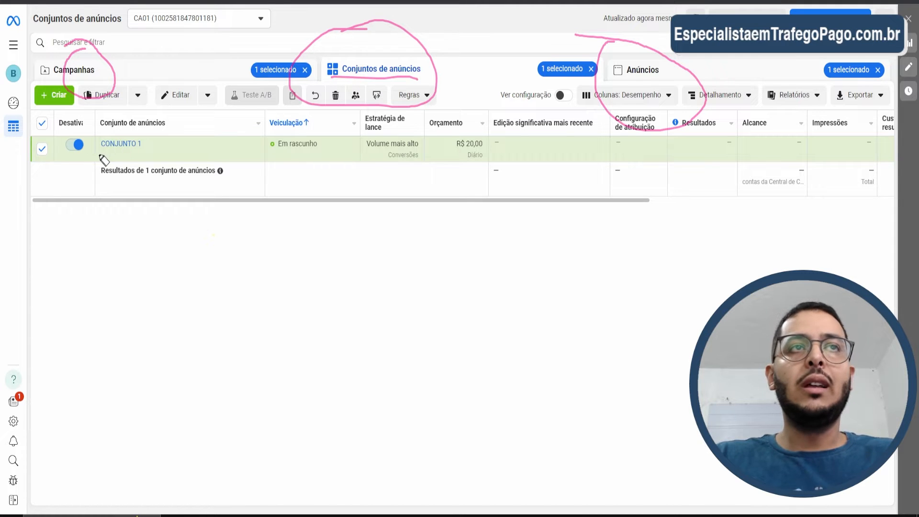
mouse_move(150, 143)
left_mouse_down()
mouse_move(164, 220)
mouse_move(148, 215)
left_mouse_up()
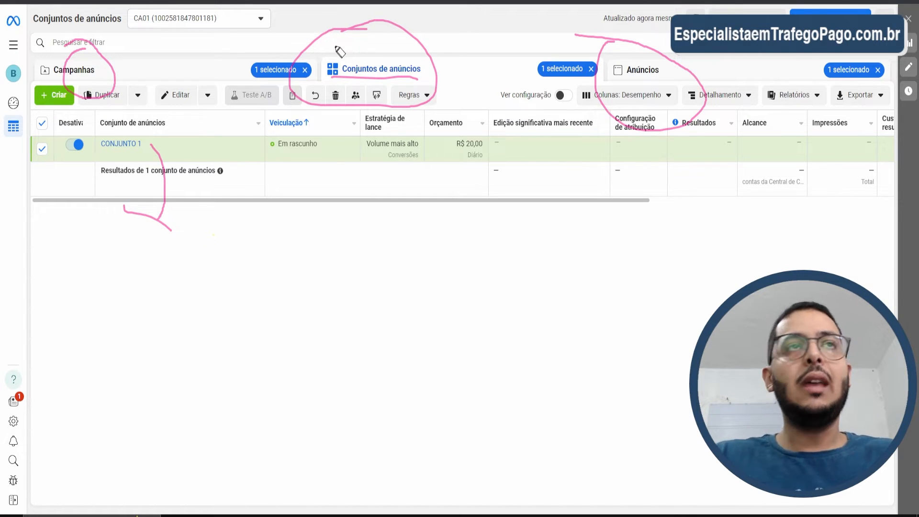
left_click_drag(121, 67, 185, 42)
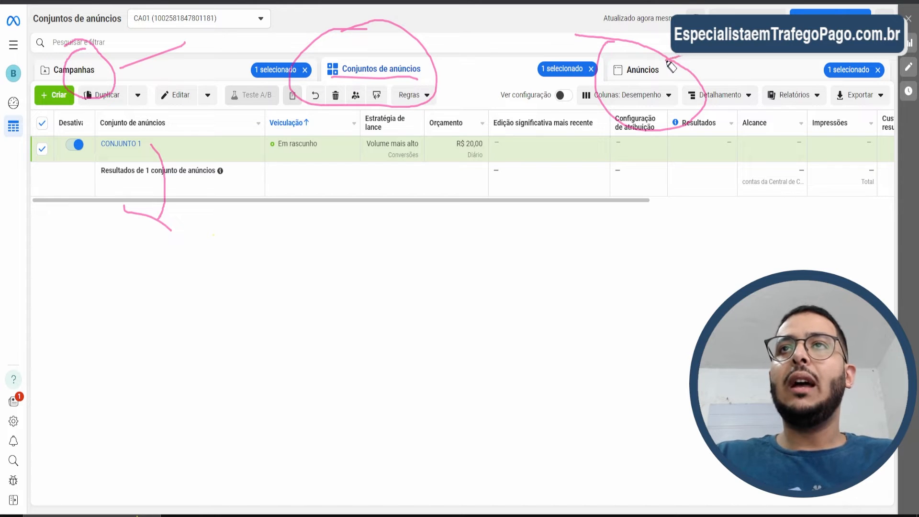
- Draw a pink triangle over Anúncios and clear all the pink annotations from the ad sets list
mouse_move(655, 45)
left_mouse_down()
mouse_move(671, 88)
mouse_move(620, 96)
mouse_move(673, 87)
left_mouse_up()
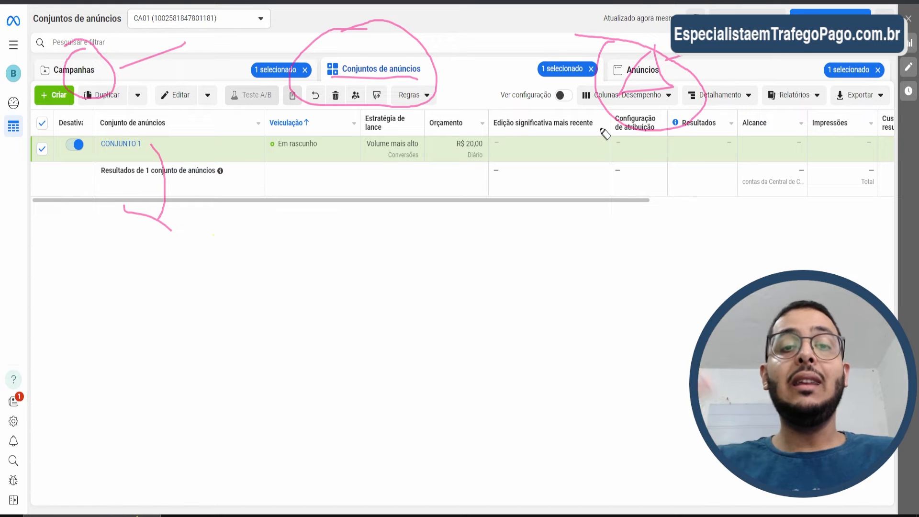
key("Escape")
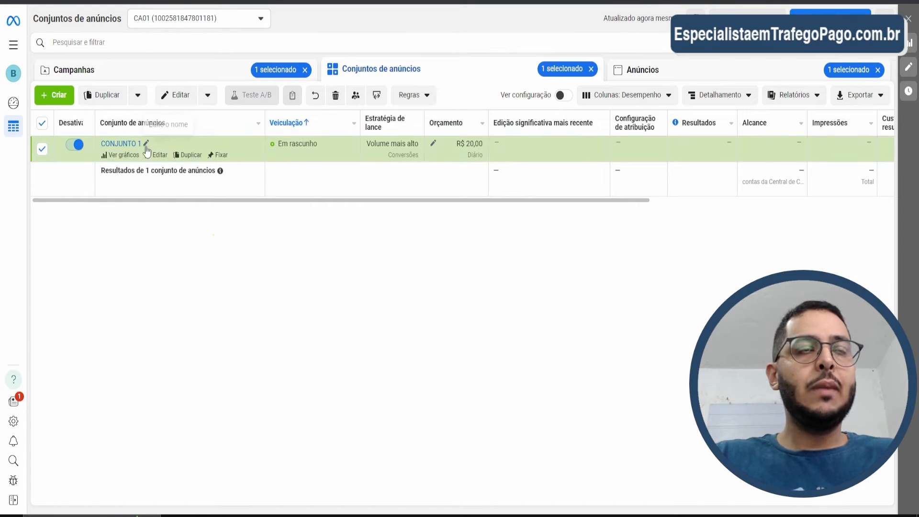
- Duplicate CONJUNTO 1 once within its original campaign and rename the copy CONJUNTO 2
left_click(193, 158)
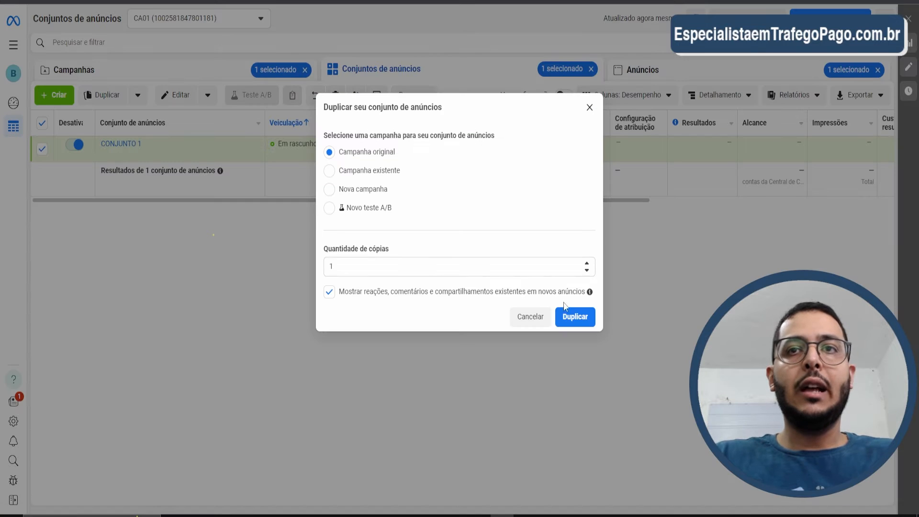
left_click(577, 317)
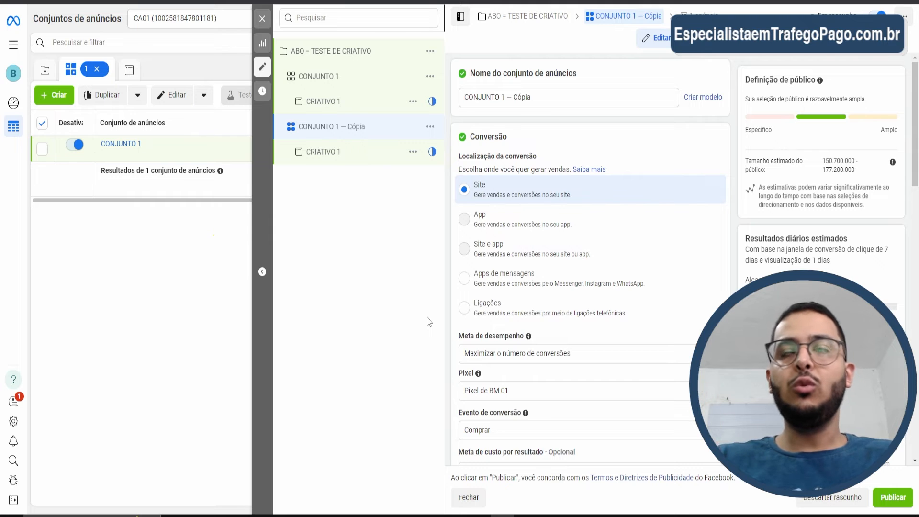
left_click_drag(502, 97, 574, 96)
type("2")
- Examine CONJUNTO 2's conversion, budget, schedule and audience settings, including the additional audience control options
scroll(564, 195, "down", 3)
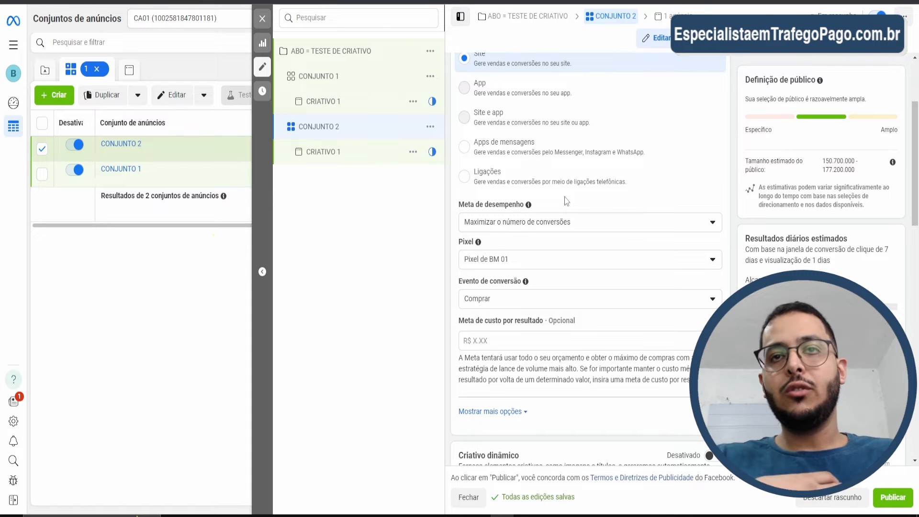
scroll(562, 198, "down", 15)
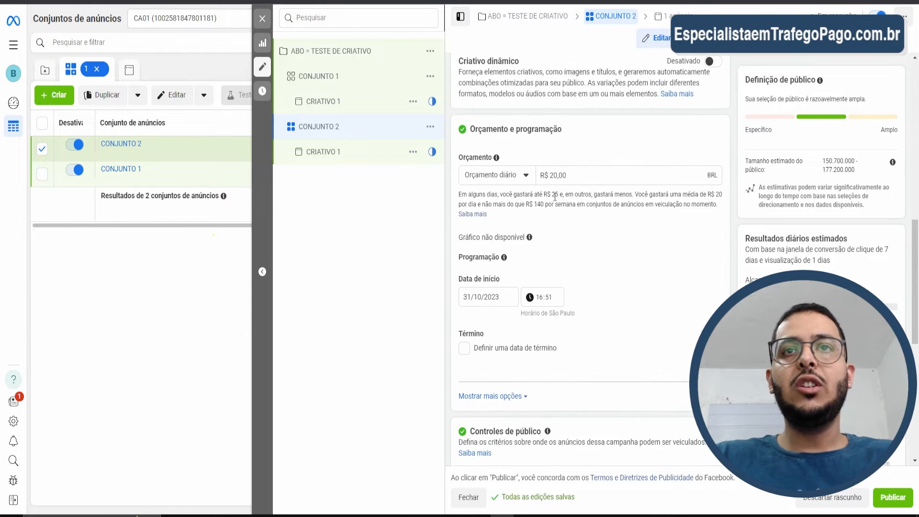
scroll(556, 202, "up", 1)
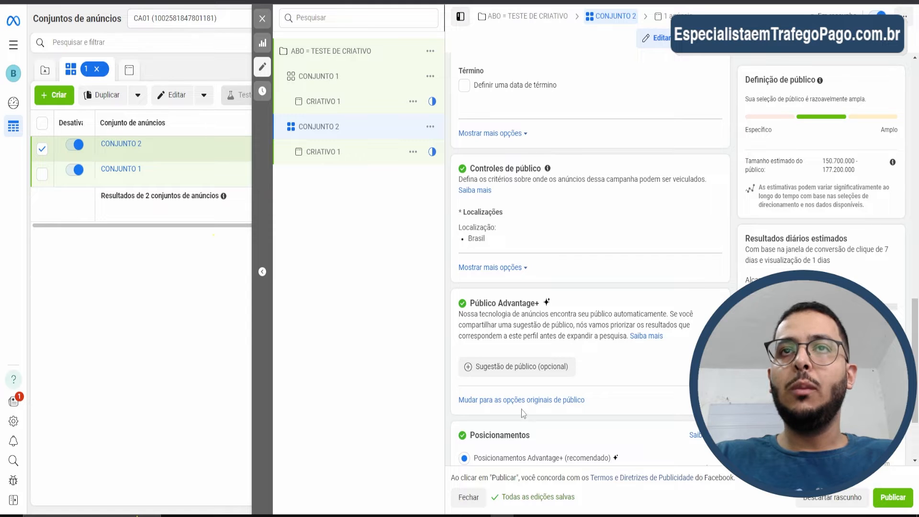
left_click(511, 268)
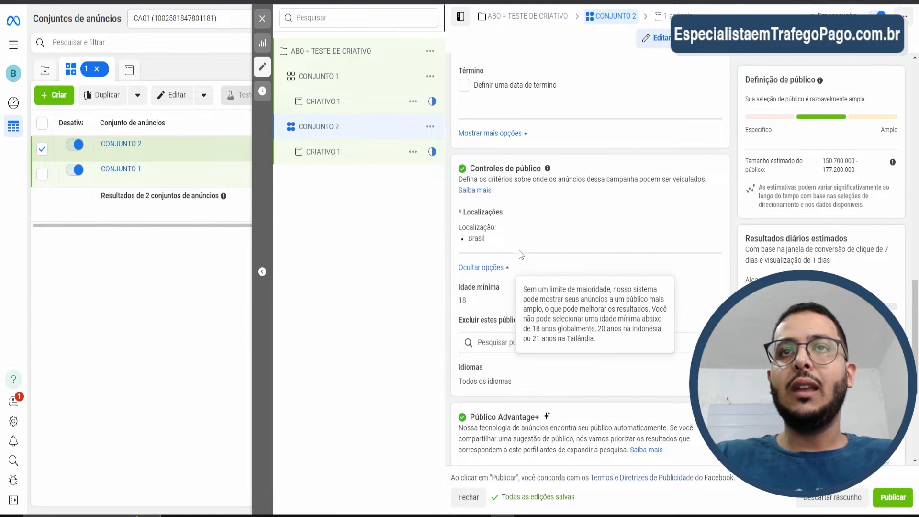
scroll(533, 283, "down", 1)
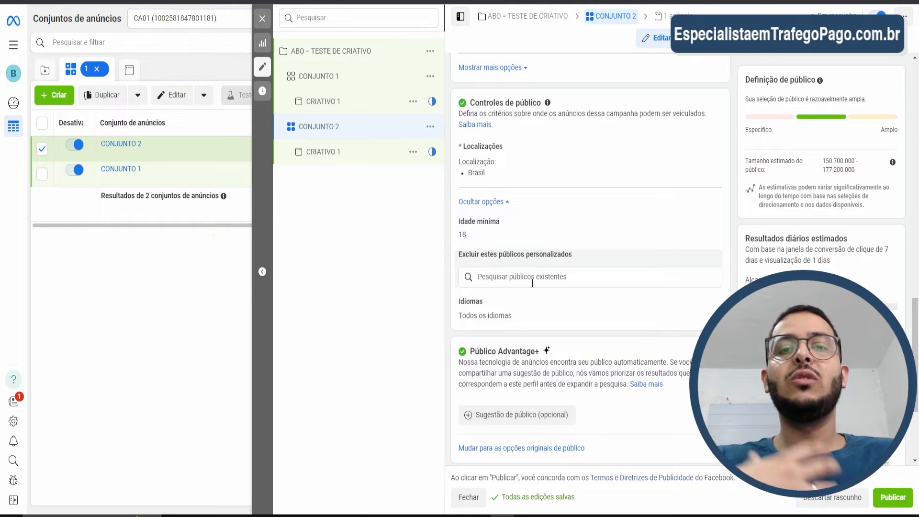
left_click(335, 128)
scroll(522, 151, "down", 5)
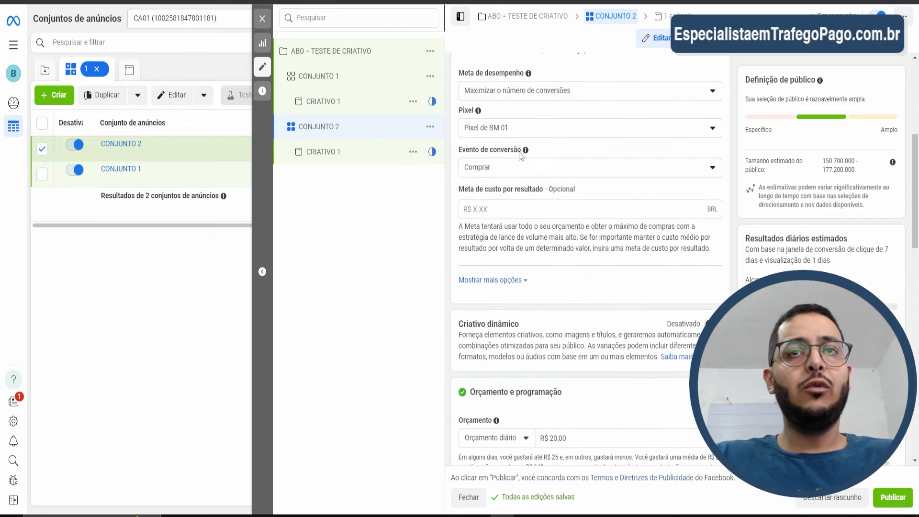
- Rename the ad inside CONJUNTO 2 as CRIATIVO 2
left_click(330, 155)
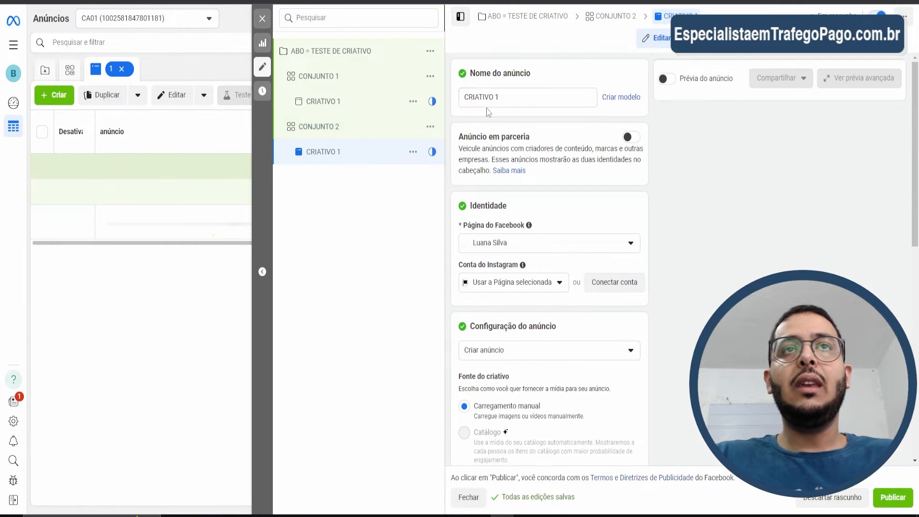
left_click(507, 98)
key("BackSpace")
key("BackSpace")
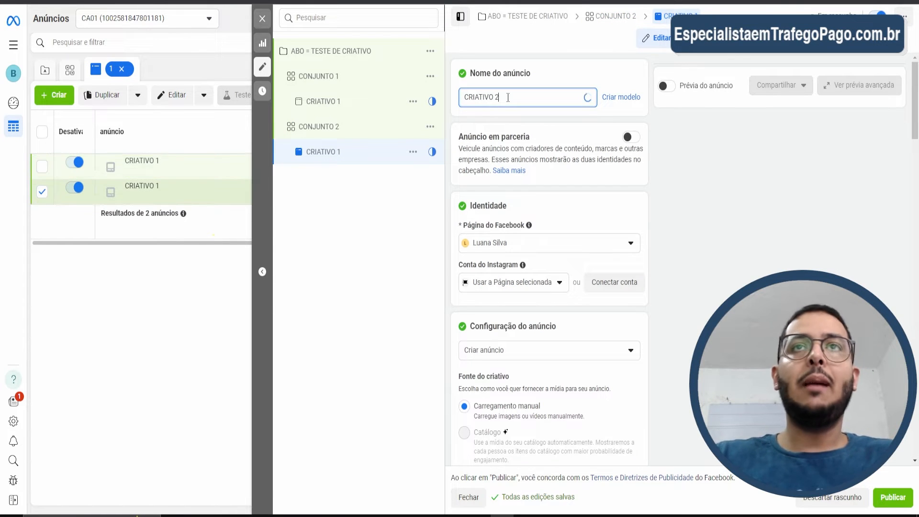
left_click(554, 64)
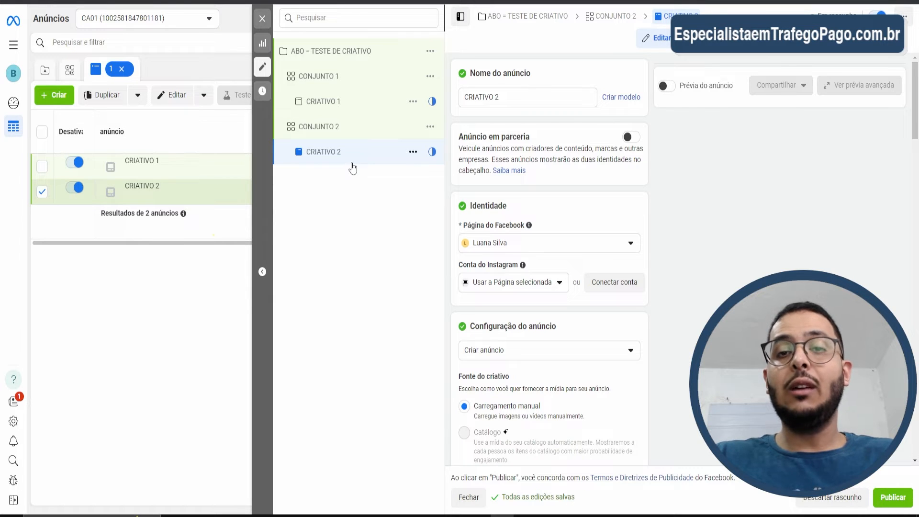
- Compare the budget and schedule settings of CONJUNTO 1 and CONJUNTO 2
left_click(328, 75)
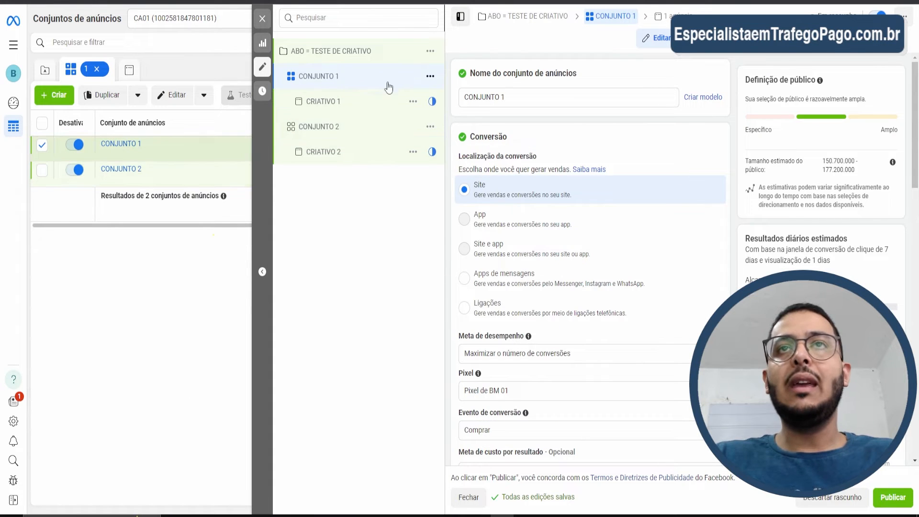
scroll(618, 310, "down", 8)
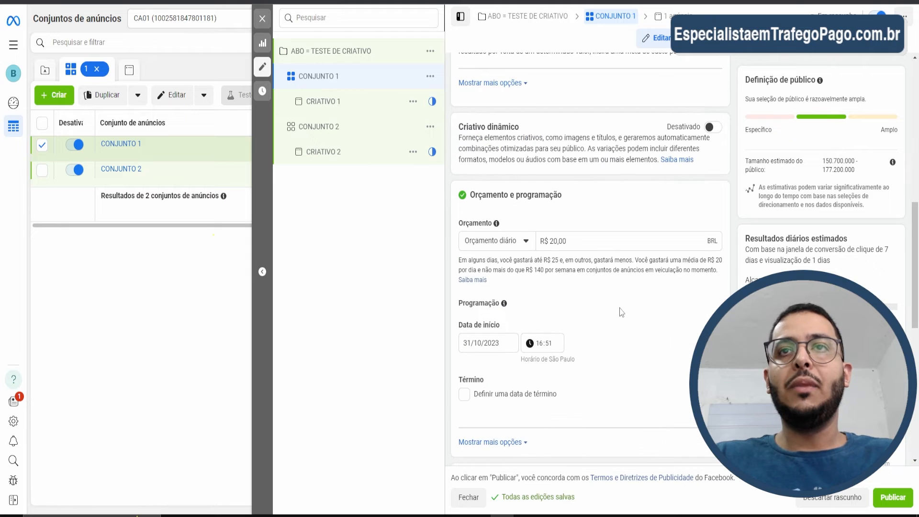
left_click(346, 136)
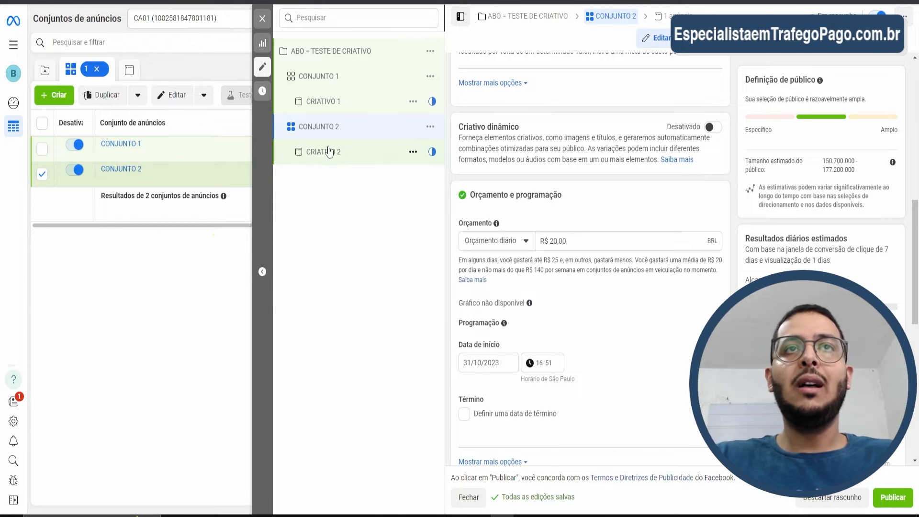
- Quickly duplicate CONJUNTO 2 together with its ad and rename the new ad set CONJUNTO 3
left_click(431, 129)
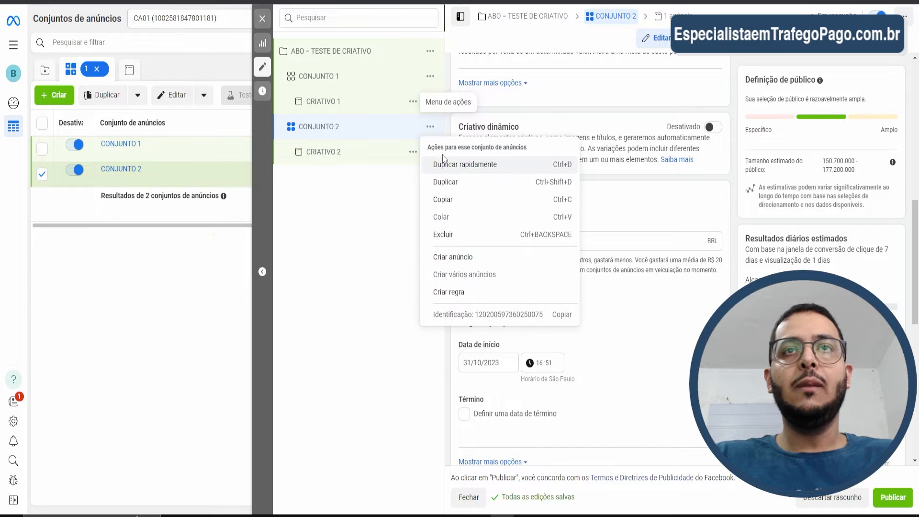
left_click(459, 165)
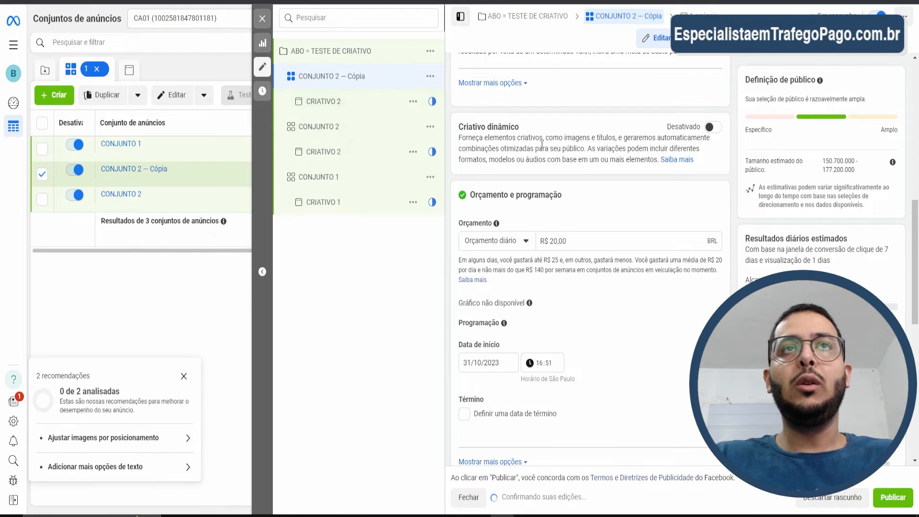
scroll(549, 147, "up", 9)
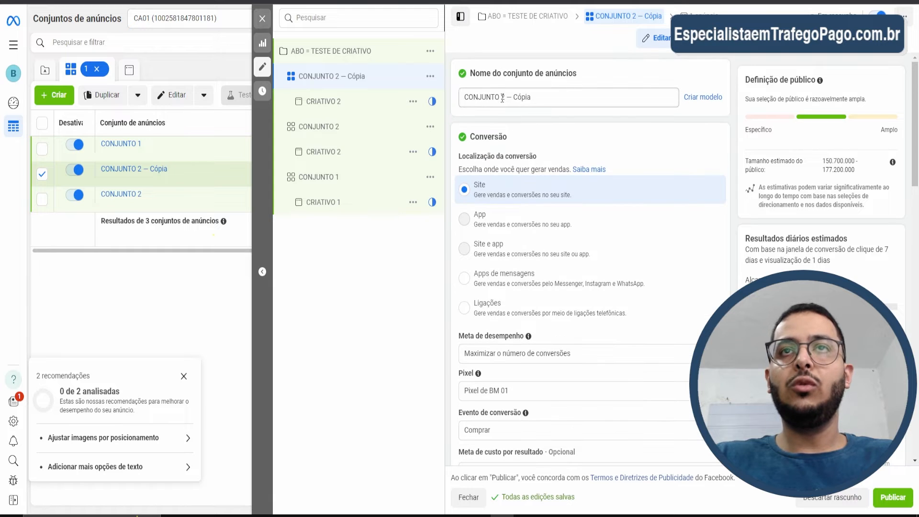
left_click_drag(502, 97, 570, 114)
type("3")
left_click(554, 123)
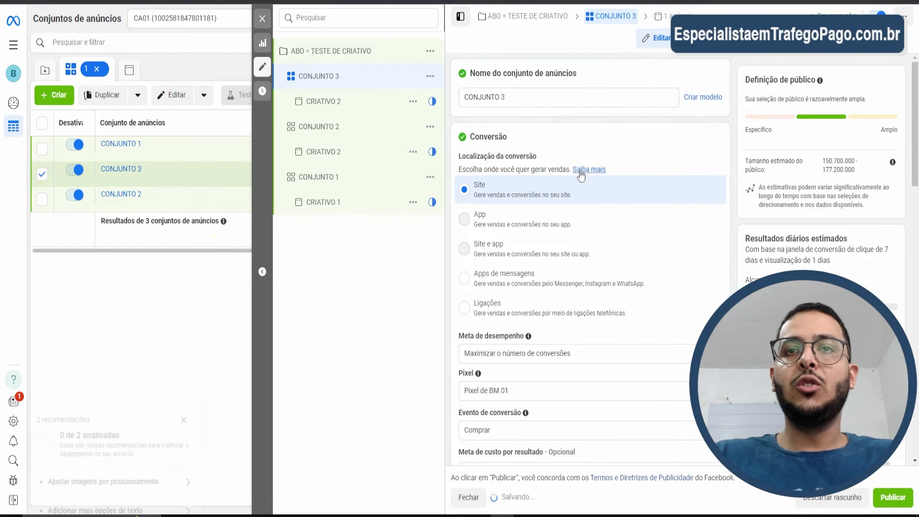
- Examine CONJUNTO 3's budget, schedule, audience controls, Advantage+ audience and placement settings
scroll(582, 177, "down", 10)
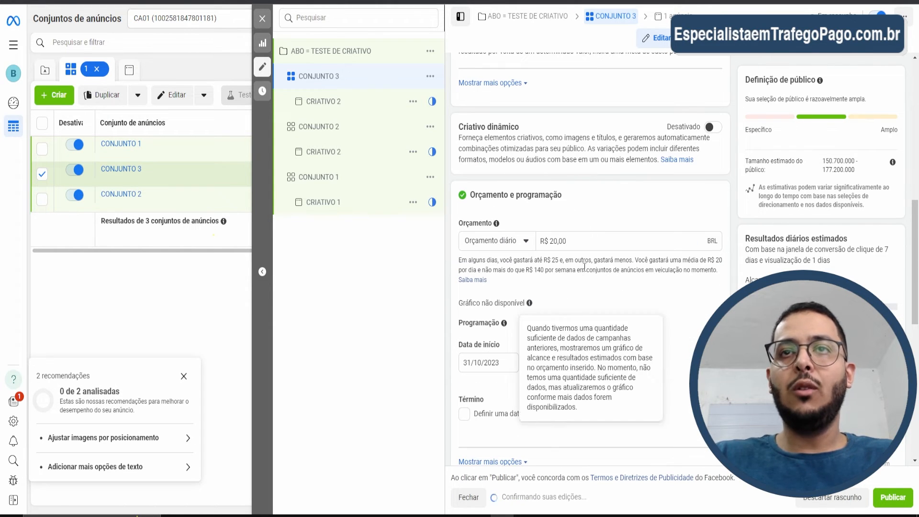
scroll(555, 268, "down", 5)
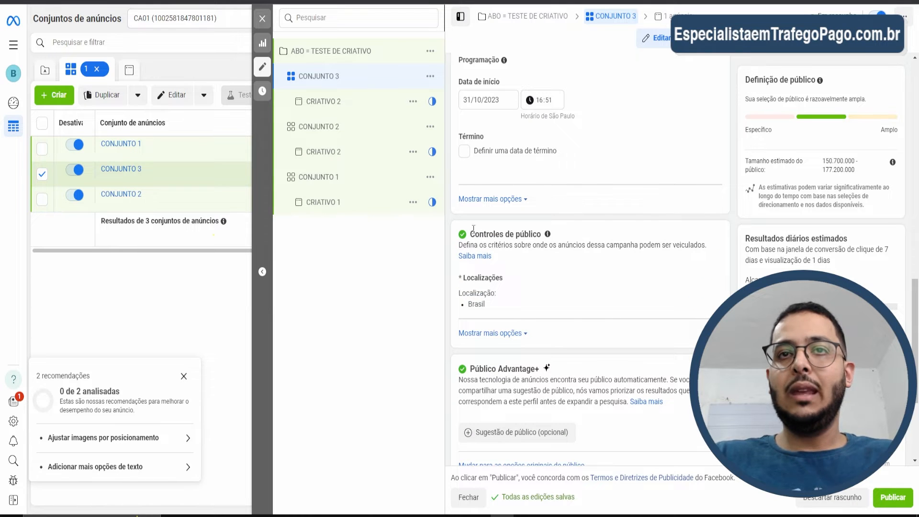
scroll(570, 318, "down", 3)
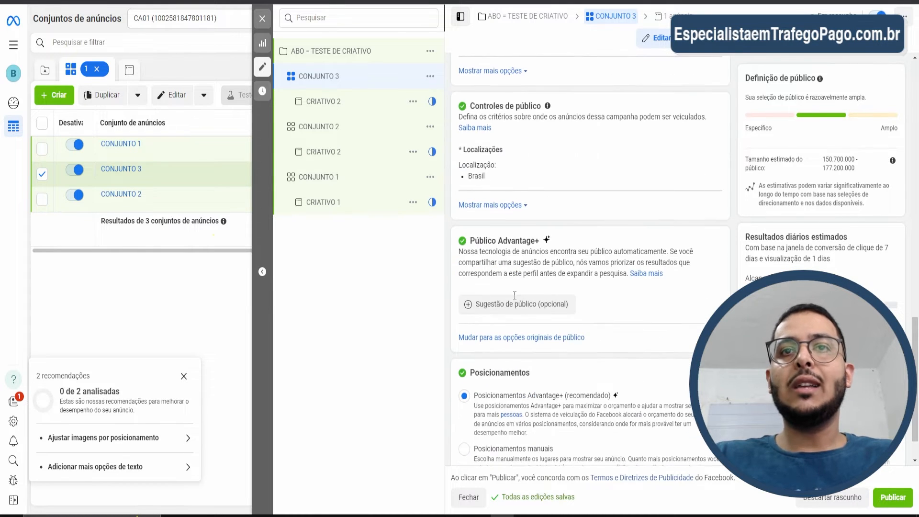
scroll(567, 318, "down", 1)
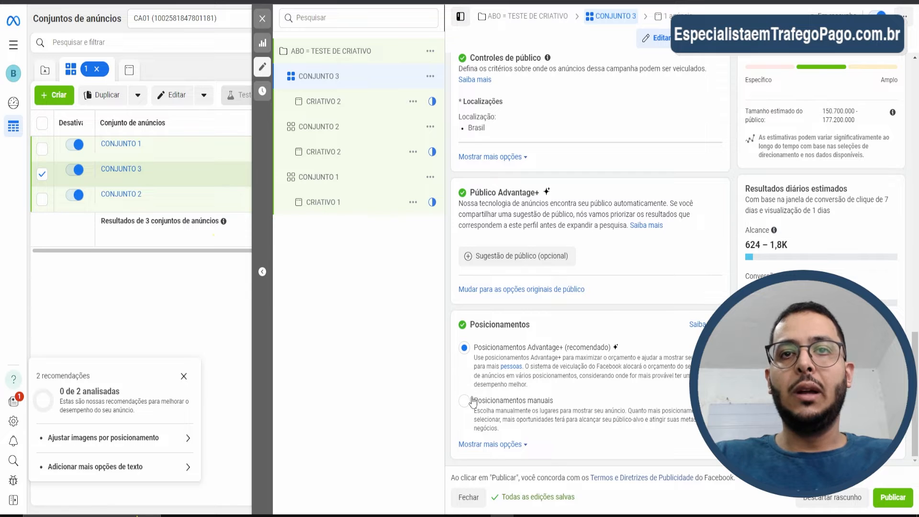
- Try manual placements for CONJUNTO 3 without Audience Network and Messenger, and switch back to Advantage+ placements
left_click(472, 400)
scroll(513, 381, "down", 5)
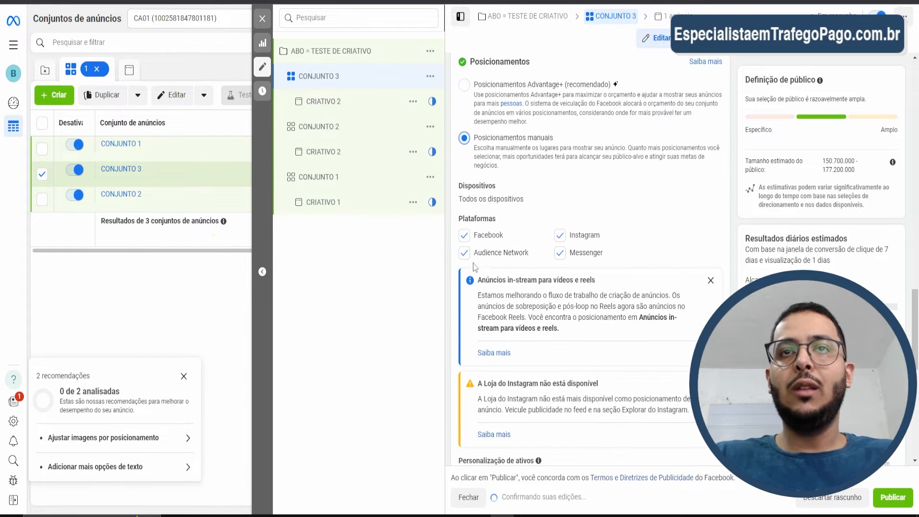
left_click(463, 252)
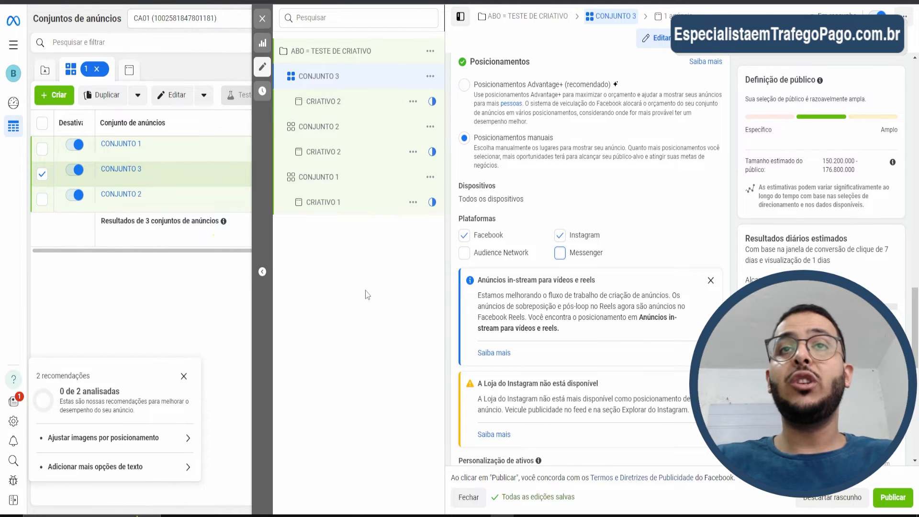
left_click(464, 84)
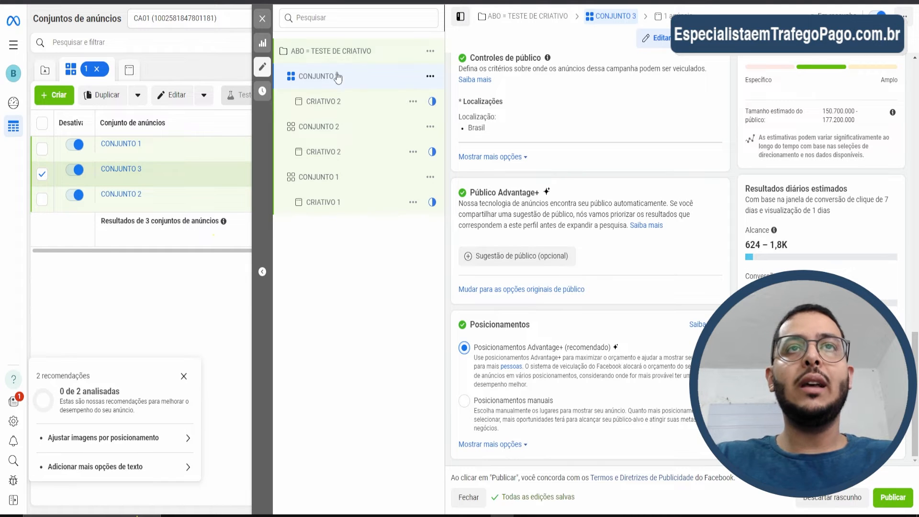
- Rename the ad inside CONJUNTO 3 as CRIATIVO 3 and close the editor
left_click(335, 102)
left_click(523, 102)
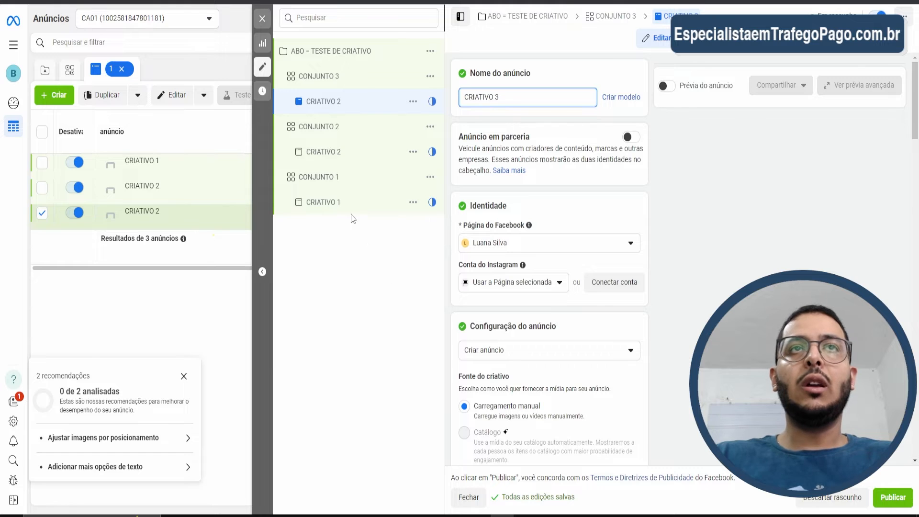
left_click(262, 18)
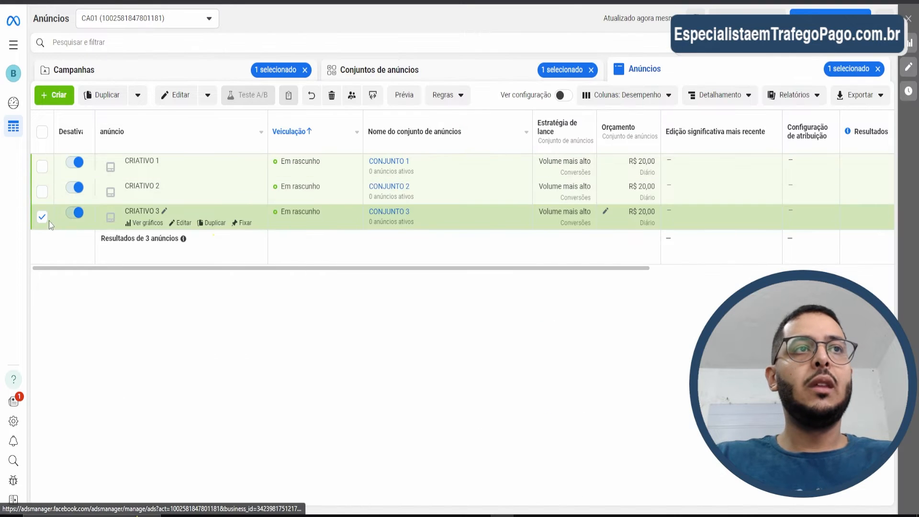
- Deselect CRIATIVO 3 and review the campaign, ad set and ad lists of ABO = TESTE DE CRIATIVO
left_click(44, 217)
left_click(206, 79)
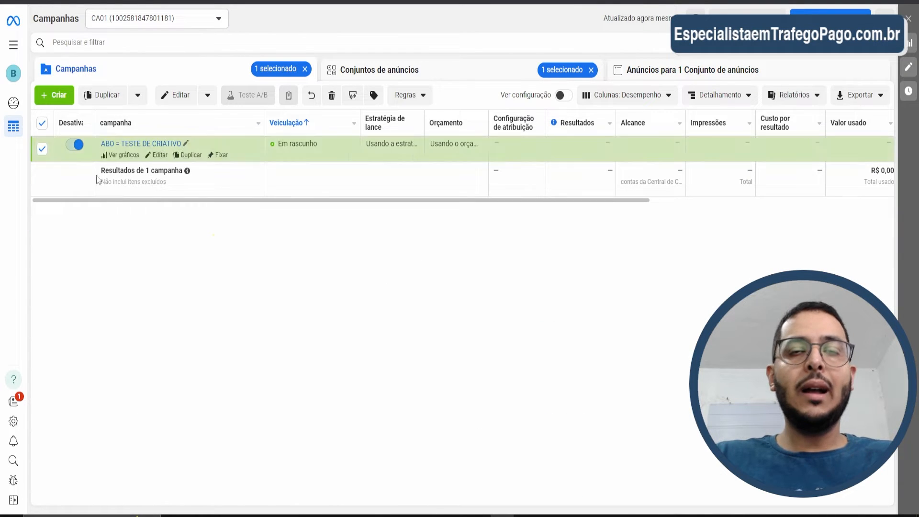
left_click(376, 72)
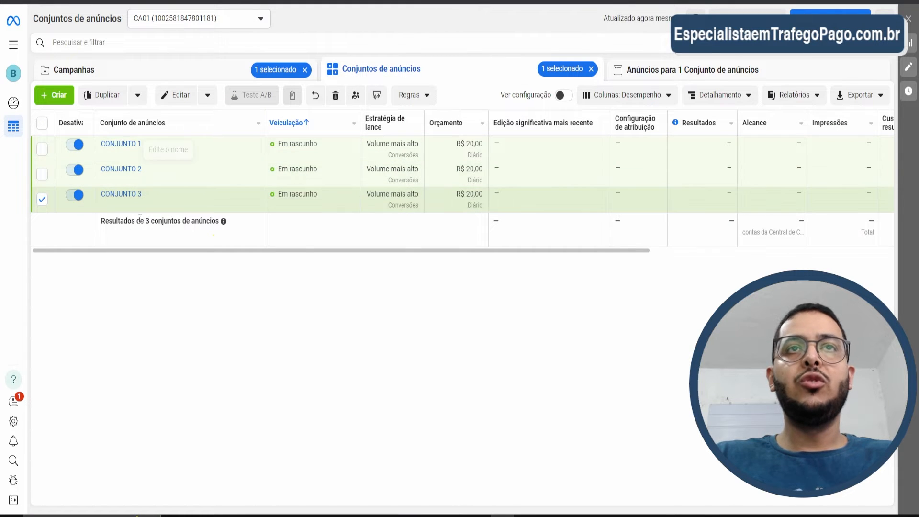
left_click(761, 77)
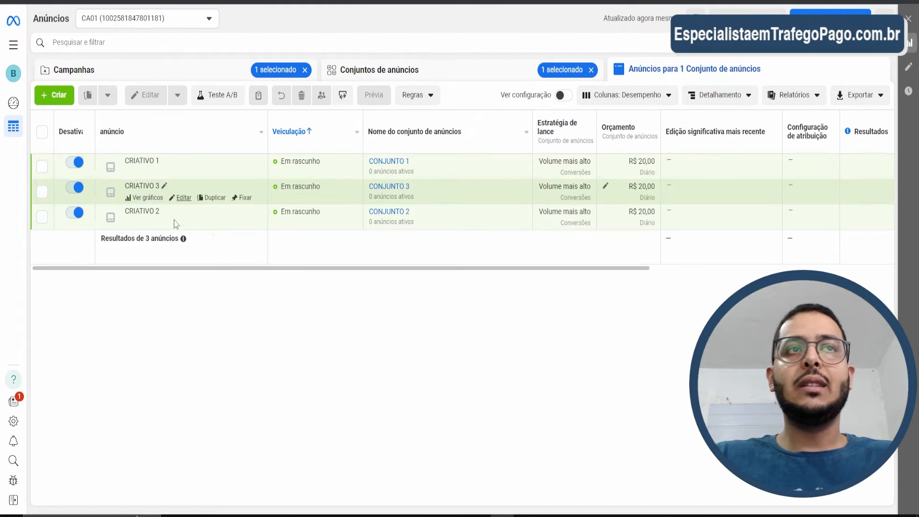
left_click(452, 72)
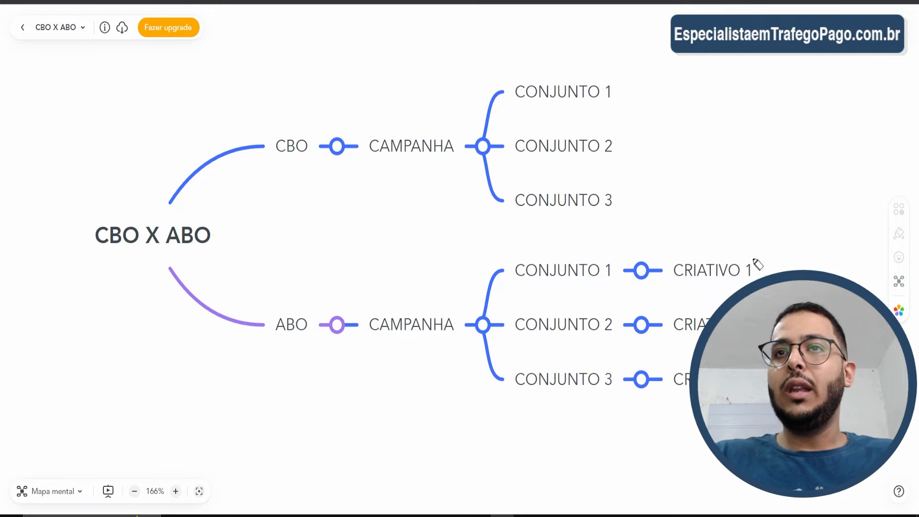
- On the CBO X ABO mind map, draw pink arrows from the ABO creatives back to CONJUNTO 1, 2 and 3, and write 20 beside CRIATIVO 1
mouse_move(749, 259)
left_mouse_down()
mouse_move(698, 235)
mouse_move(630, 239)
mouse_move(618, 251)
left_mouse_up()
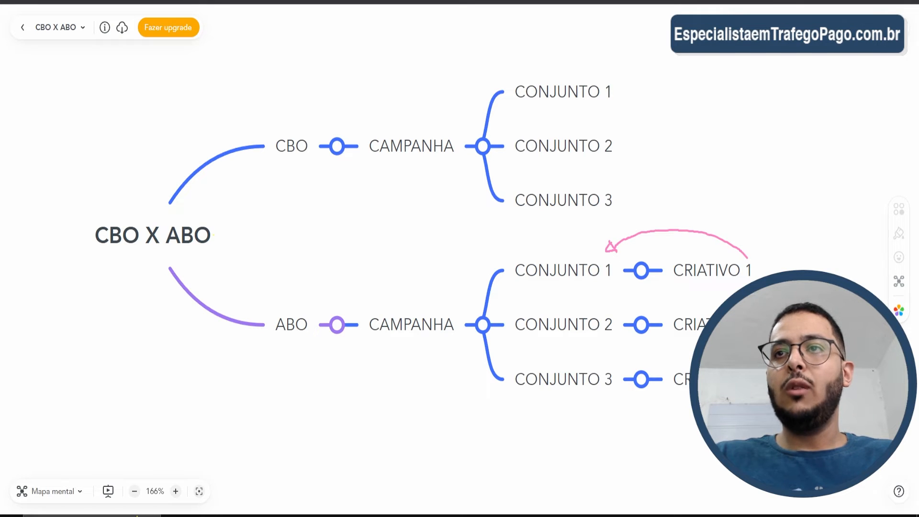
mouse_move(724, 301)
left_mouse_down()
mouse_move(663, 294)
mouse_move(612, 303)
mouse_move(615, 312)
mouse_move(599, 320)
mouse_move(640, 309)
left_mouse_up()
mouse_move(694, 350)
left_mouse_down()
mouse_move(608, 353)
mouse_move(611, 366)
mouse_move(601, 353)
mouse_move(612, 365)
left_mouse_up()
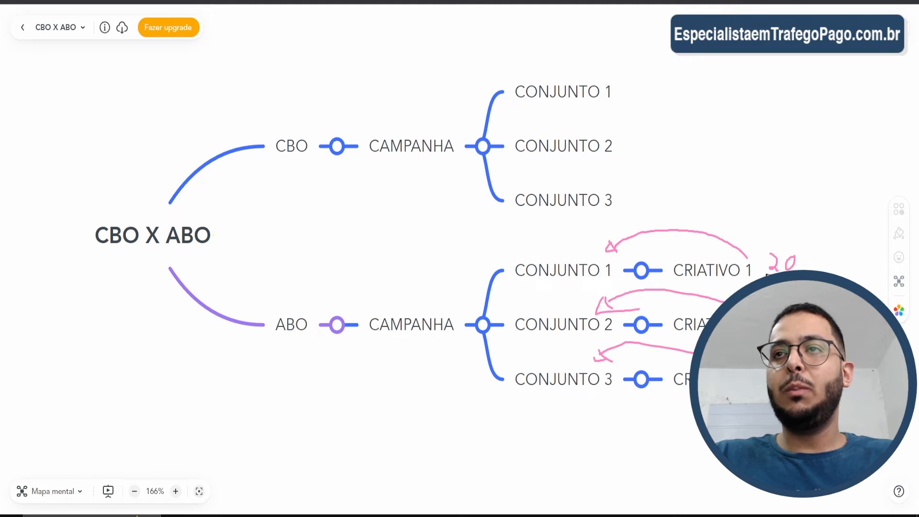
- Cross out the 20 beside CRIATIVO 1, rewrite 20 next to it, underline CBO in pink, and return to Ads Manager
left_click_drag(798, 258, 759, 276)
mouse_move(812, 254)
left_mouse_down()
mouse_move(814, 265)
mouse_move(844, 274)
left_mouse_up()
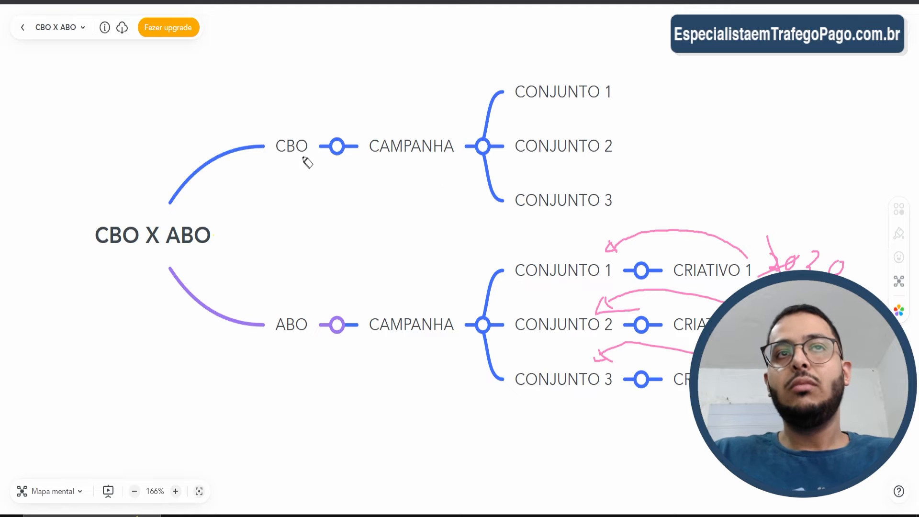
left_click_drag(289, 157, 354, 170)
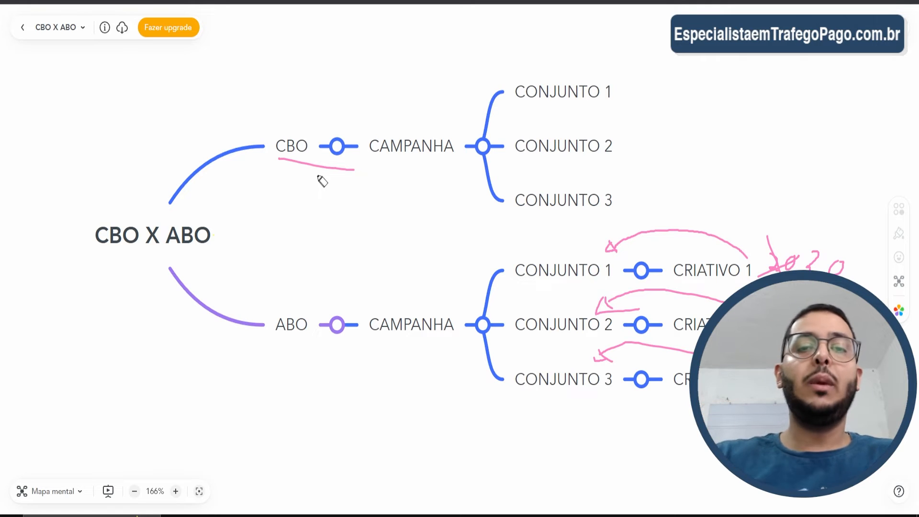
key("Escape")
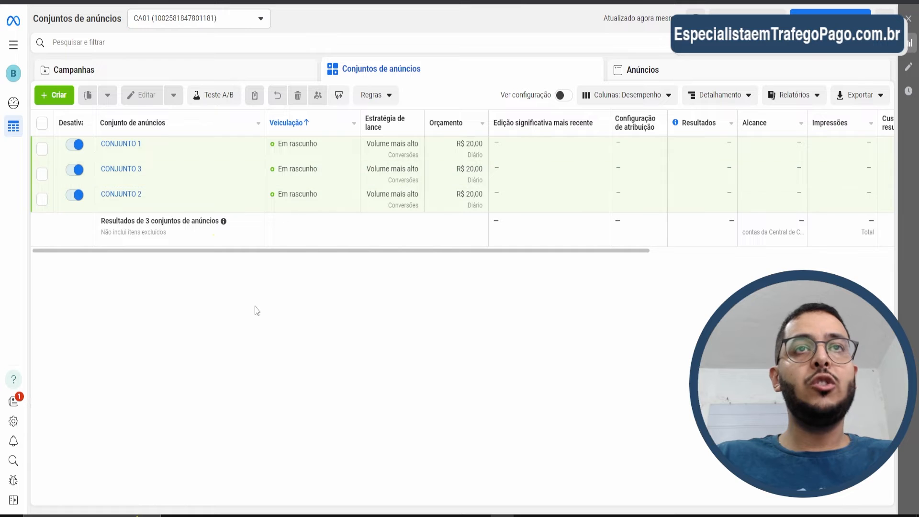
- Look through the campaign, ad set and ad lists, ending on the campaign list
left_click(136, 78)
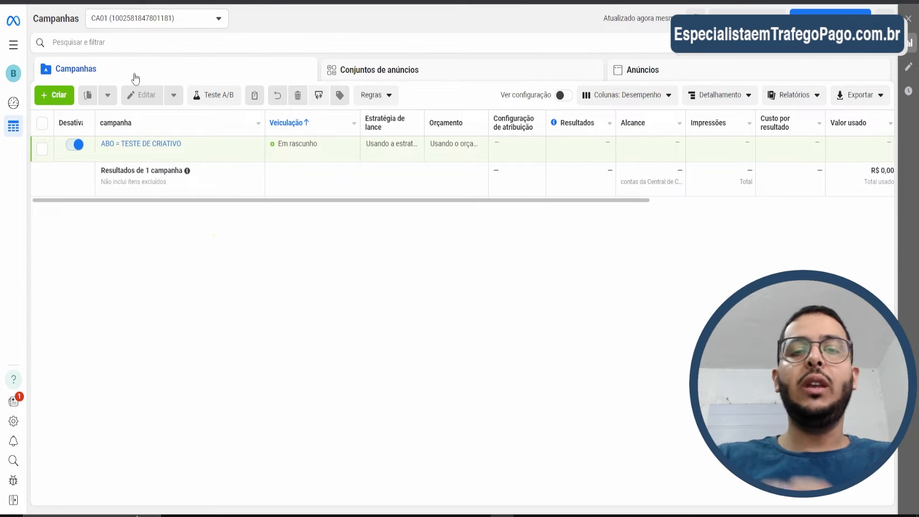
left_click(502, 72)
left_click(670, 79)
left_click(234, 77)
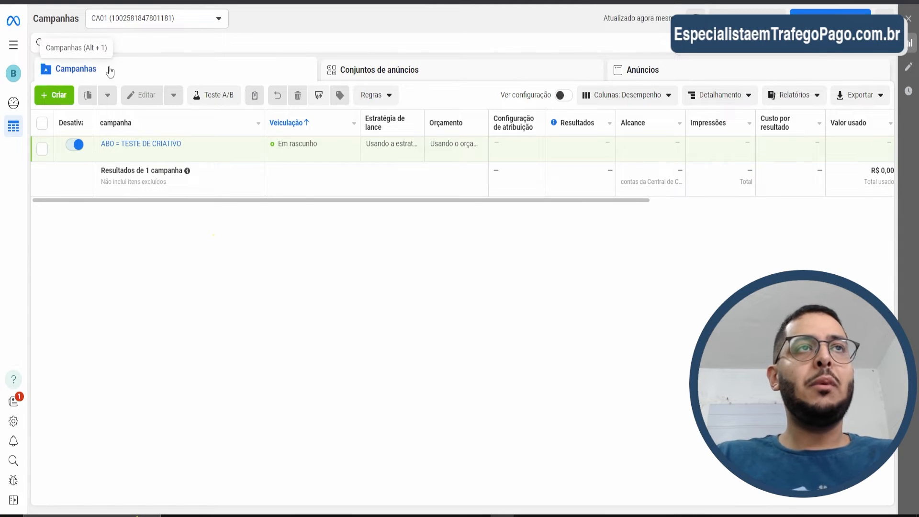
- Create a new campaign with the Vendas objective and the manual sales campaign setup
left_click(57, 98)
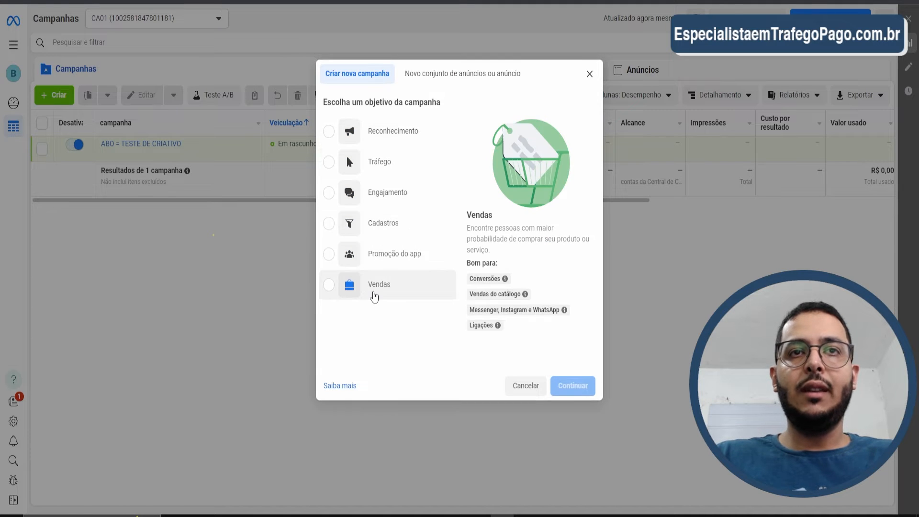
left_click(376, 290)
left_click(573, 398)
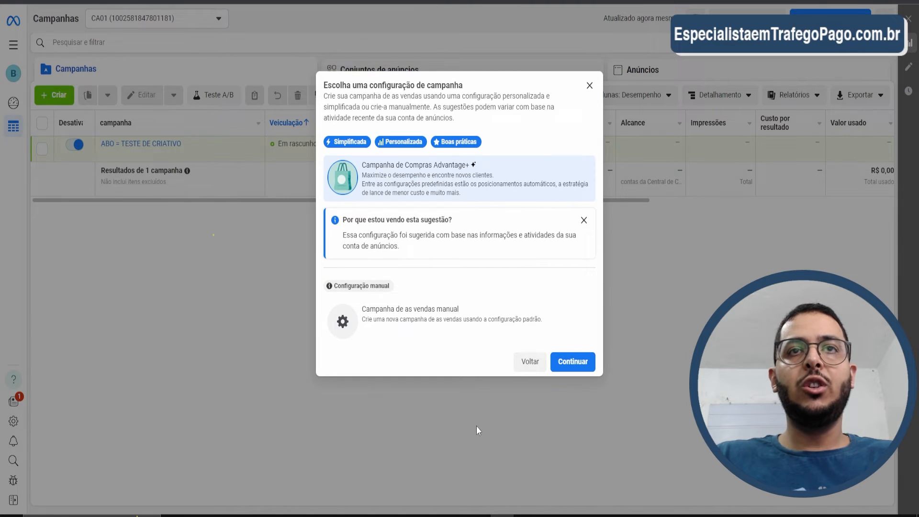
left_click(488, 324)
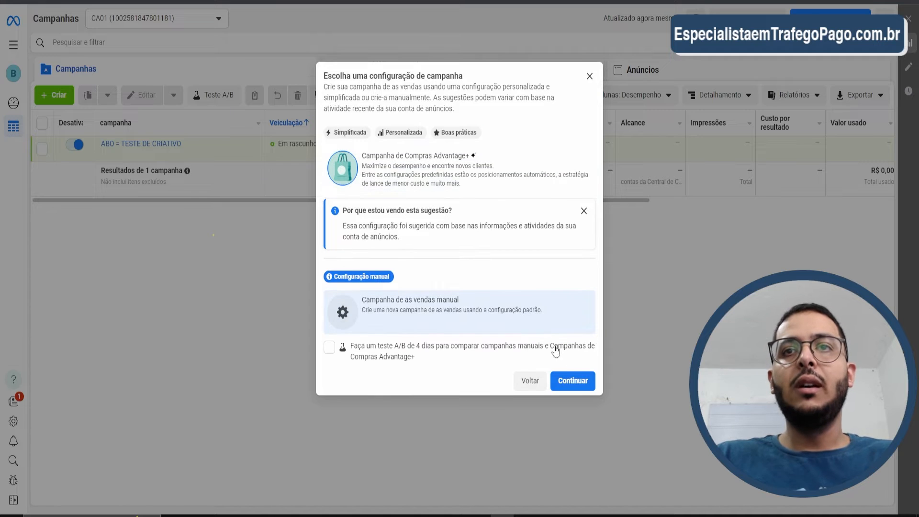
left_click(573, 380)
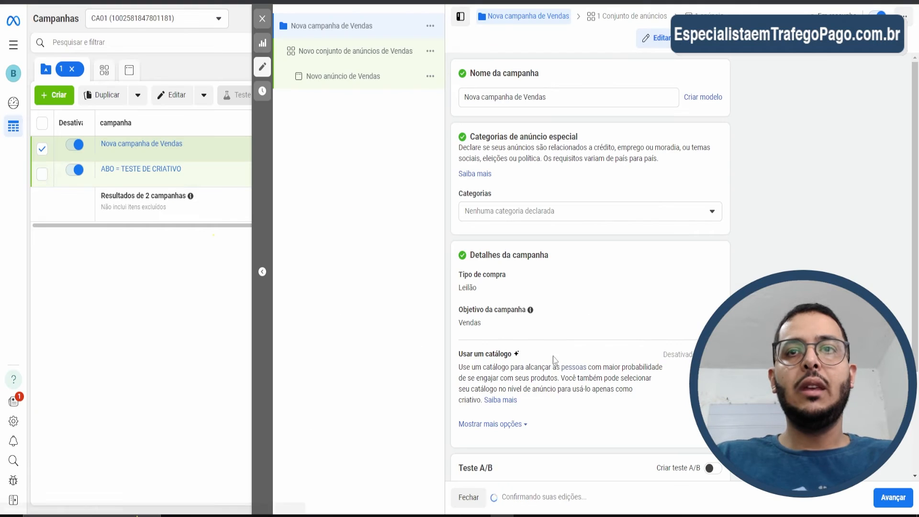
- Rename the new sales campaign as CBO = ESCALA
left_click(538, 97)
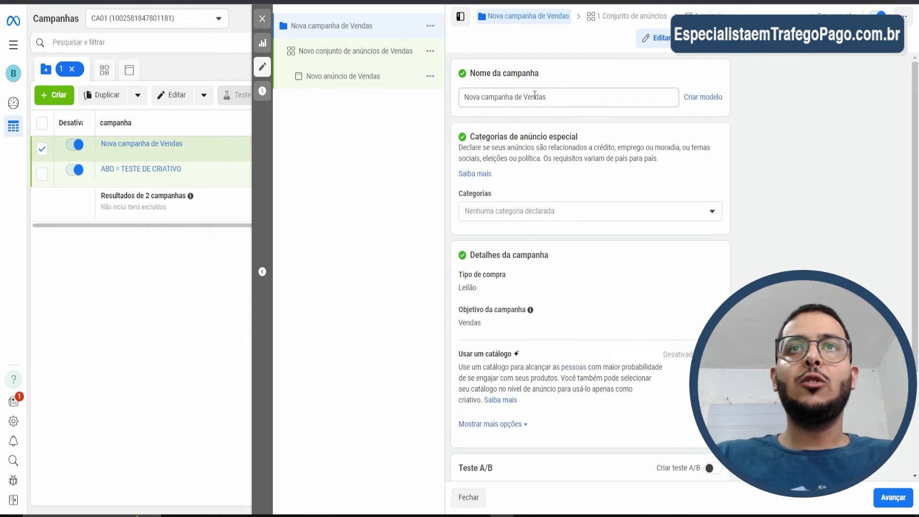
left_click_drag(546, 97, 437, 111)
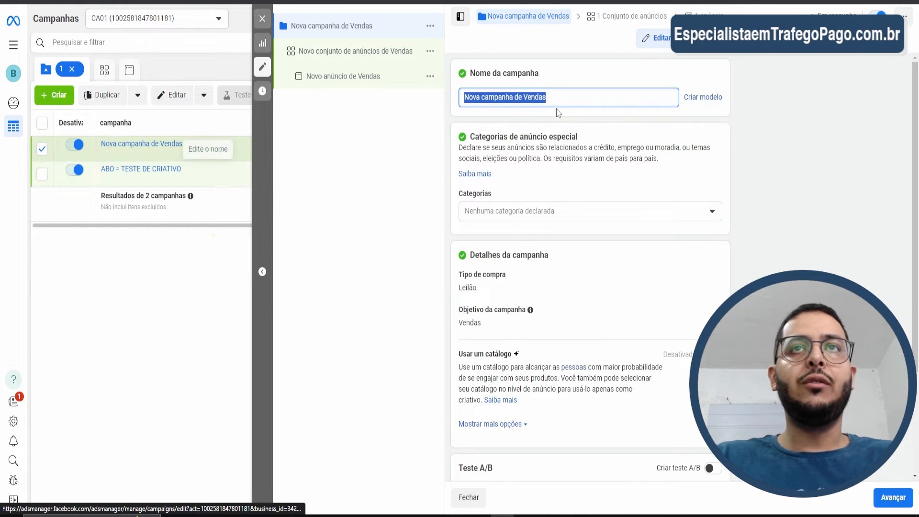
type("CBO = ESCALA")
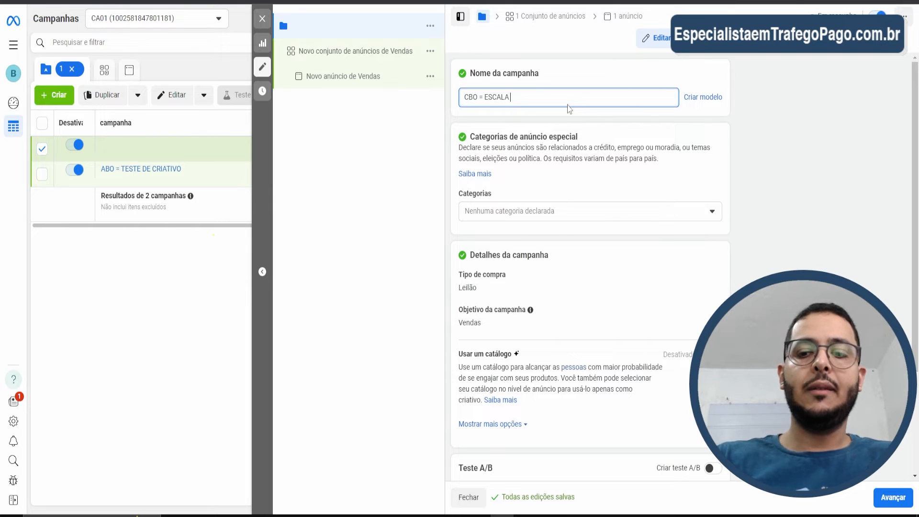
left_click(408, 199)
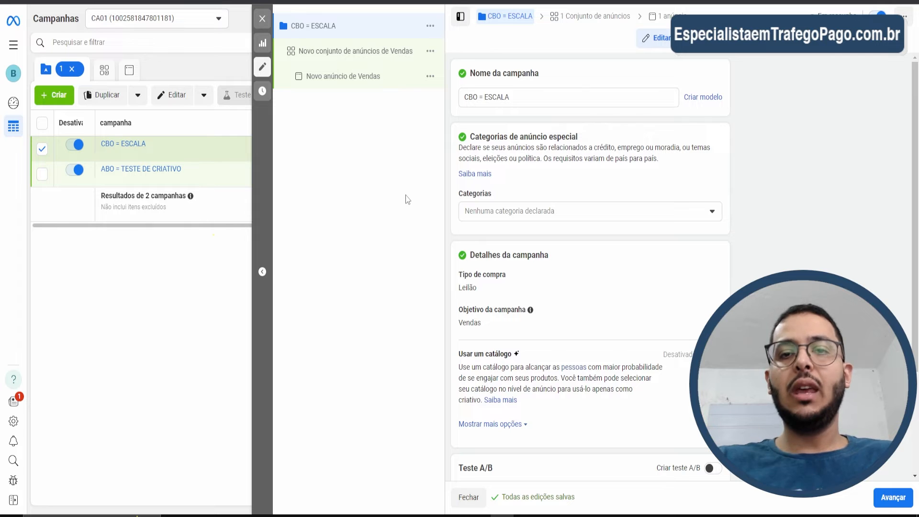
- Draw a large pink circle over the campaign editor and write 2M above its edge to represent the audience size
mouse_move(161, 175)
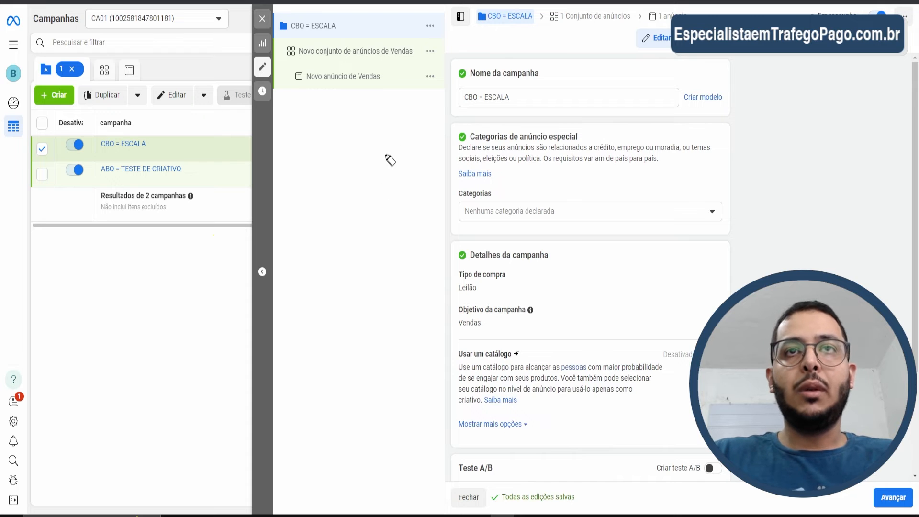
mouse_move(396, 115)
left_mouse_down()
mouse_move(559, 199)
mouse_move(390, 119)
left_mouse_up()
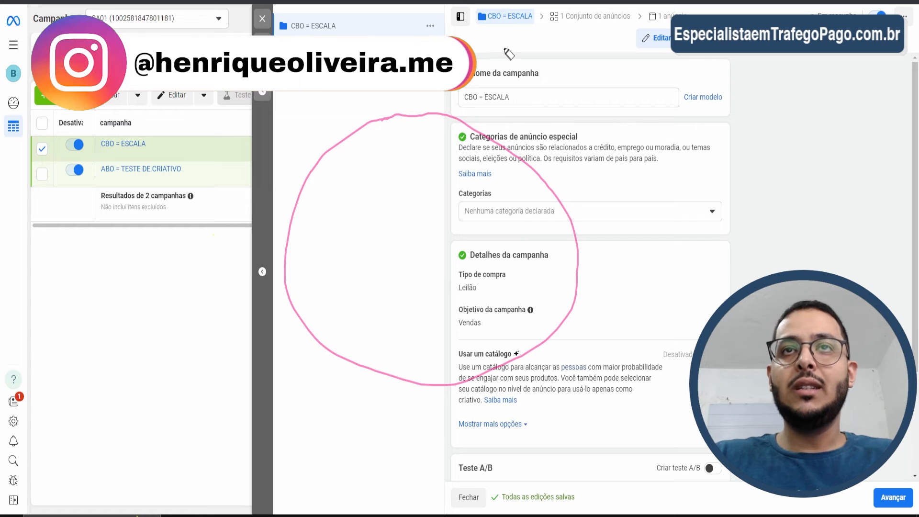
mouse_move(506, 46)
left_mouse_down()
mouse_move(522, 41)
mouse_move(527, 107)
mouse_move(546, 117)
left_mouse_up()
left_click_drag(593, 144, 664, 143)
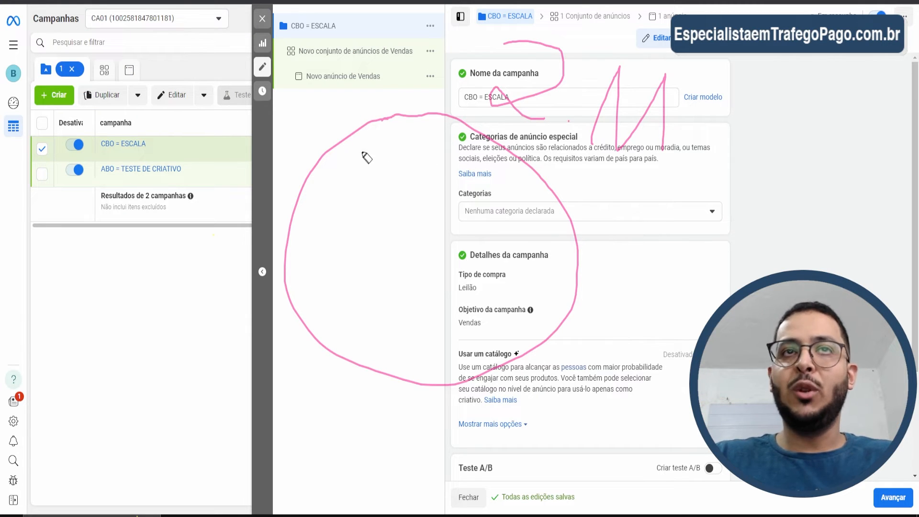
- Mark two short segments on the upper edge of the audience circle and link both to a handwritten percentage label
left_click_drag(344, 138, 365, 180)
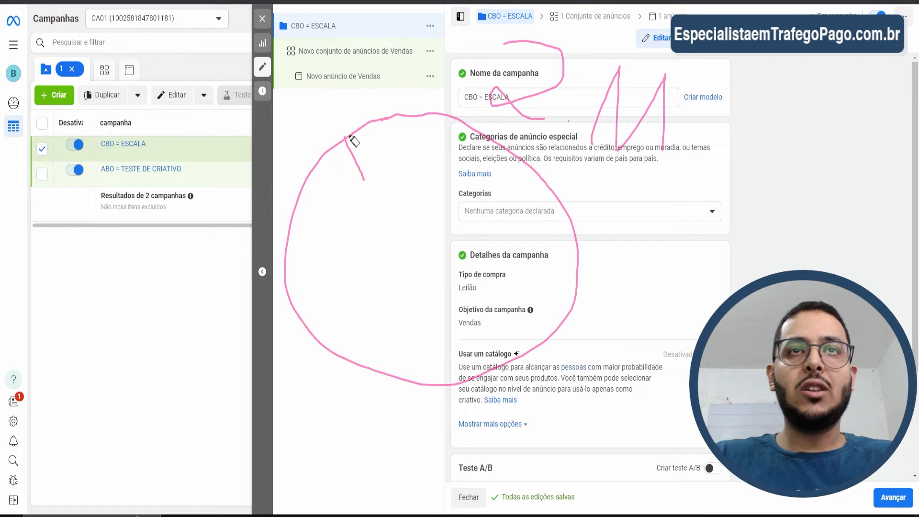
left_click_drag(349, 136, 361, 172)
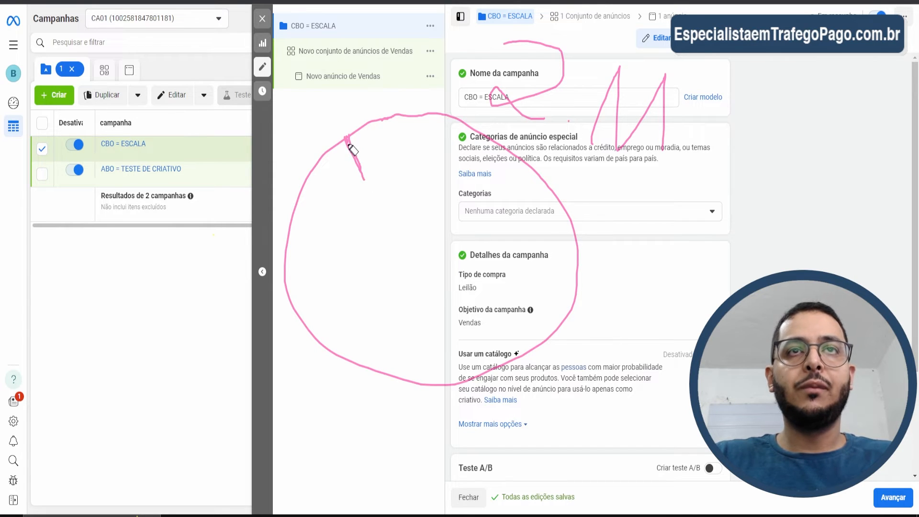
mouse_move(344, 128)
left_mouse_down()
mouse_move(352, 94)
mouse_move(372, 82)
mouse_move(449, 91)
left_mouse_up()
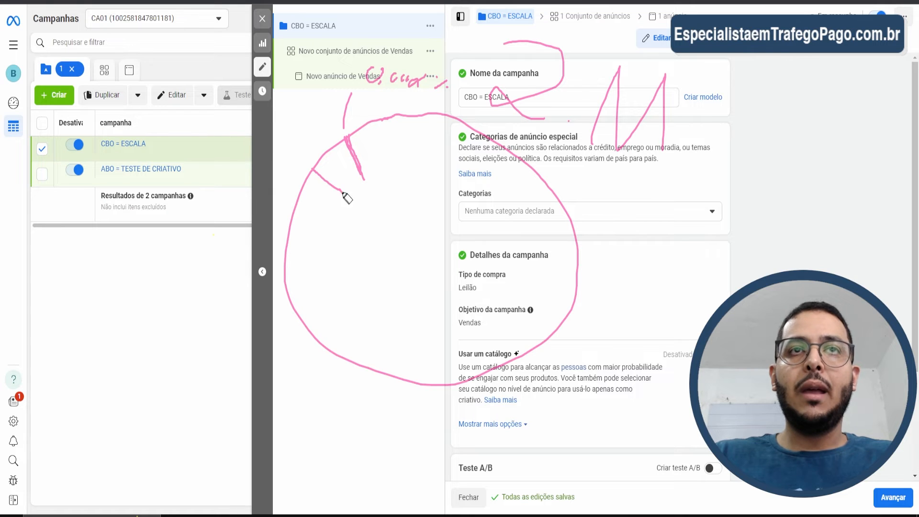
left_click_drag(310, 169, 337, 191)
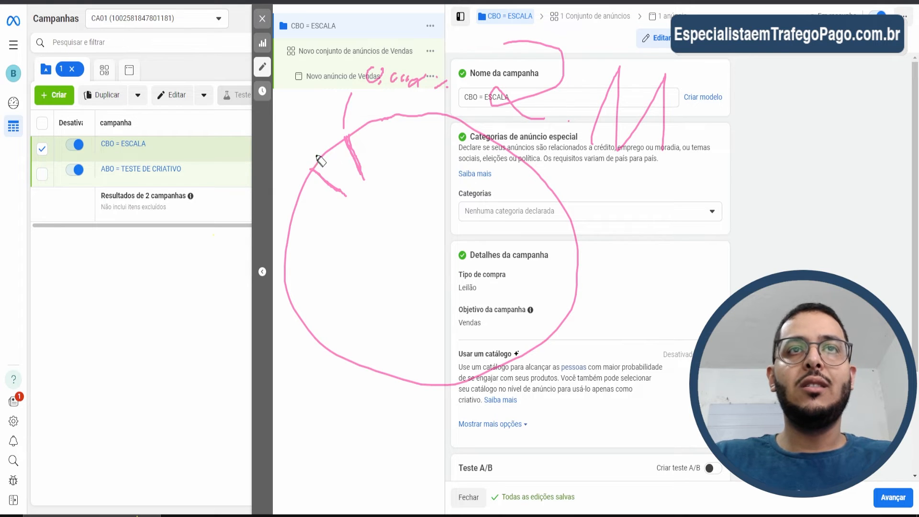
mouse_move(309, 152)
left_mouse_down()
mouse_move(299, 84)
mouse_move(360, 71)
mouse_move(377, 79)
left_mouse_up()
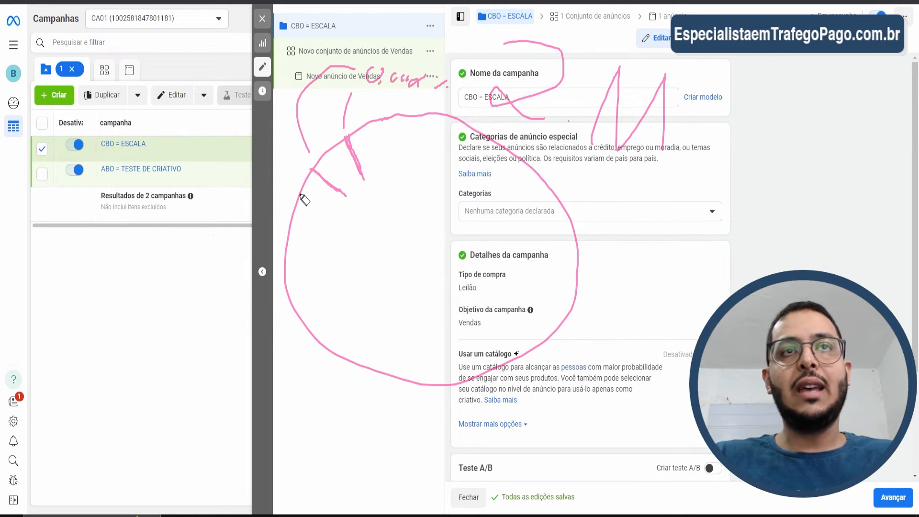
- Add more segment marks to the audience circle, loop the ends of two of them with short tails, and draw an arrow into the circle
left_click_drag(300, 194, 342, 217)
left_click_drag(291, 246, 320, 244)
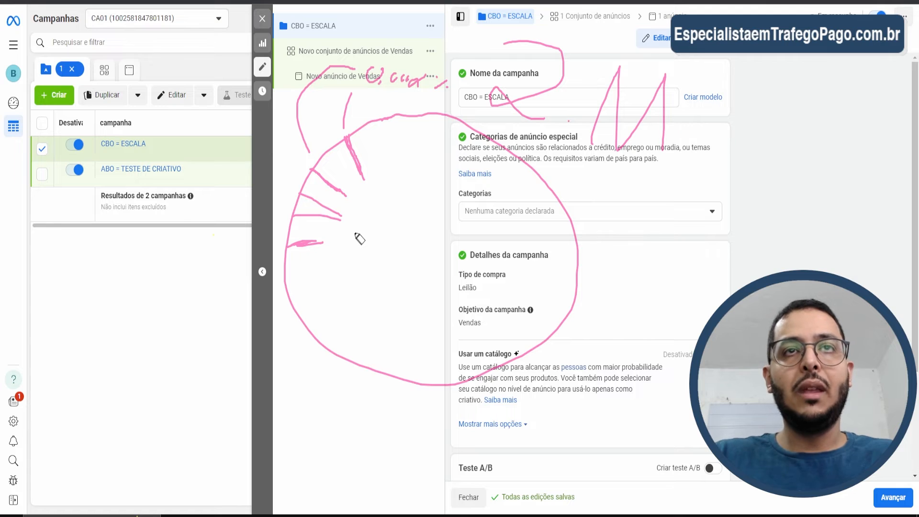
left_click_drag(363, 176, 359, 181)
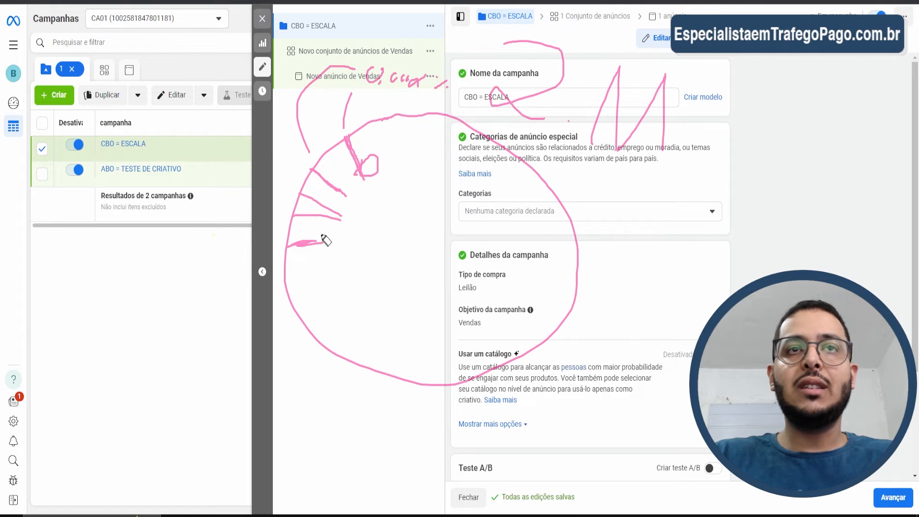
left_click_drag(326, 241, 328, 236)
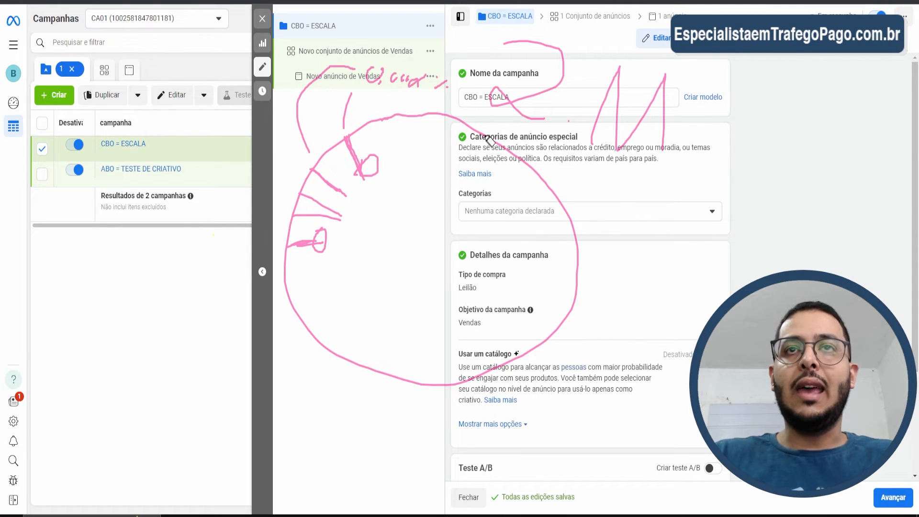
mouse_move(485, 136)
left_mouse_down()
mouse_move(450, 183)
mouse_move(435, 178)
mouse_move(458, 176)
left_mouse_up()
left_click_drag(379, 171, 399, 173)
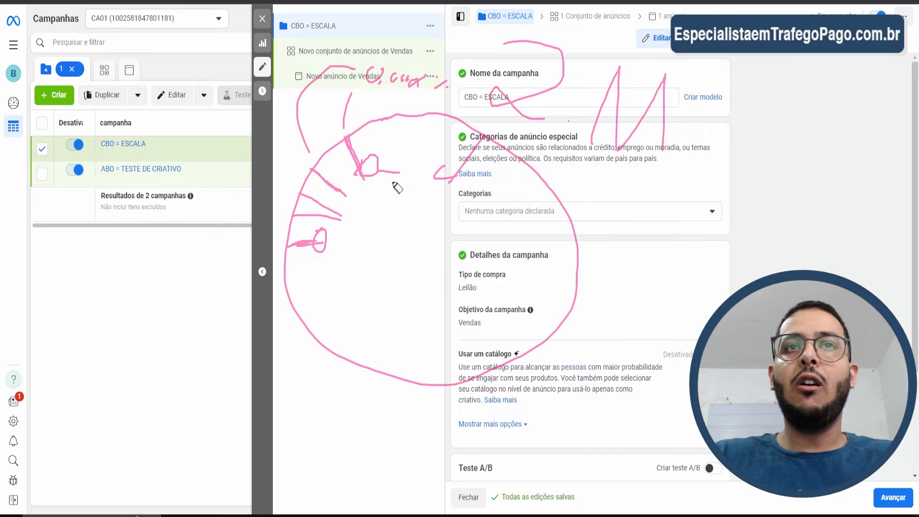
left_click_drag(324, 249, 344, 252)
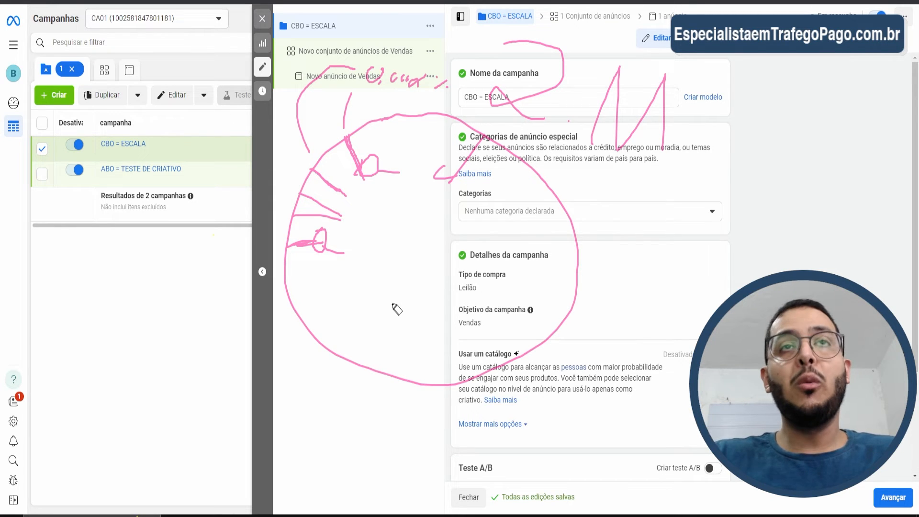
- Strike through and circle the 2M, draw a large dollar sign with two upward arrows, and clear the annotations
left_click_drag(458, 89, 658, 186)
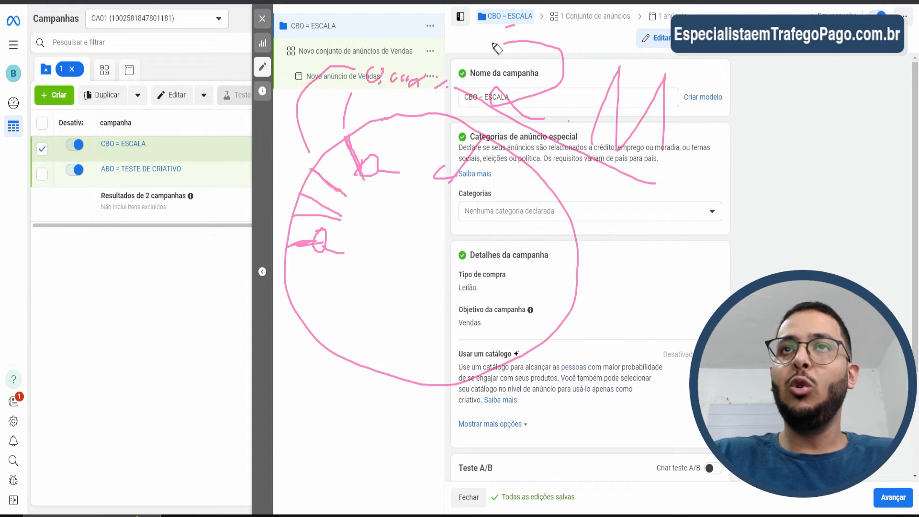
mouse_move(493, 44)
left_mouse_down()
mouse_move(698, 102)
mouse_move(521, 27)
left_mouse_up()
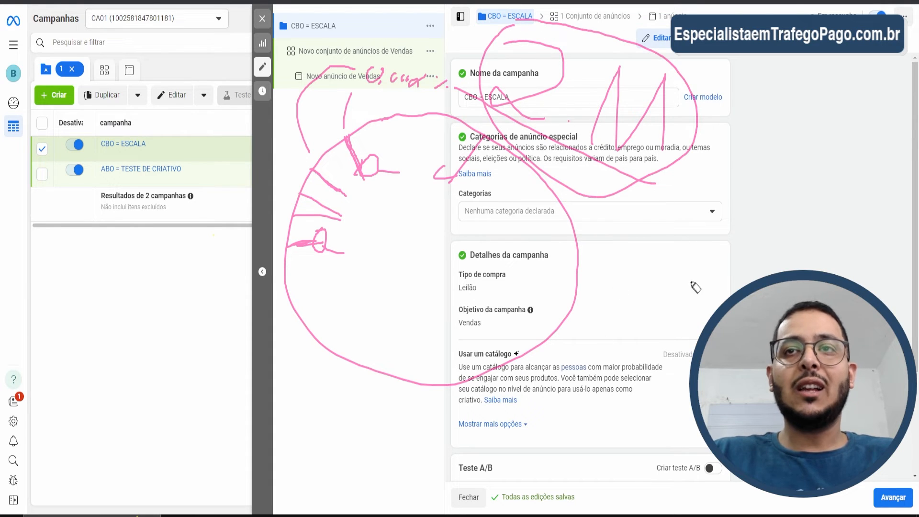
mouse_move(692, 208)
left_mouse_down()
mouse_move(605, 255)
mouse_move(606, 356)
left_mouse_up()
mouse_move(642, 201)
left_mouse_down()
mouse_move(633, 361)
mouse_move(672, 323)
left_mouse_up()
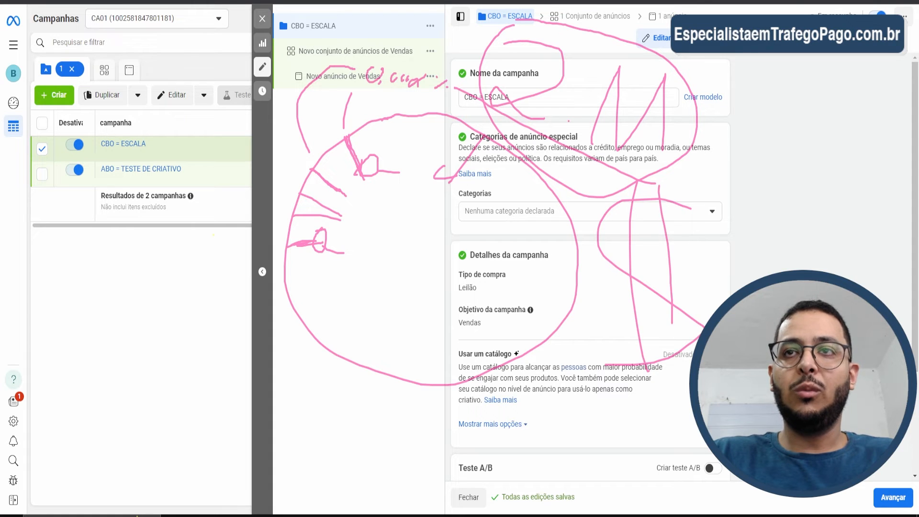
mouse_move(756, 277)
left_mouse_down()
mouse_move(747, 108)
mouse_move(791, 113)
mouse_move(723, 111)
left_mouse_up()
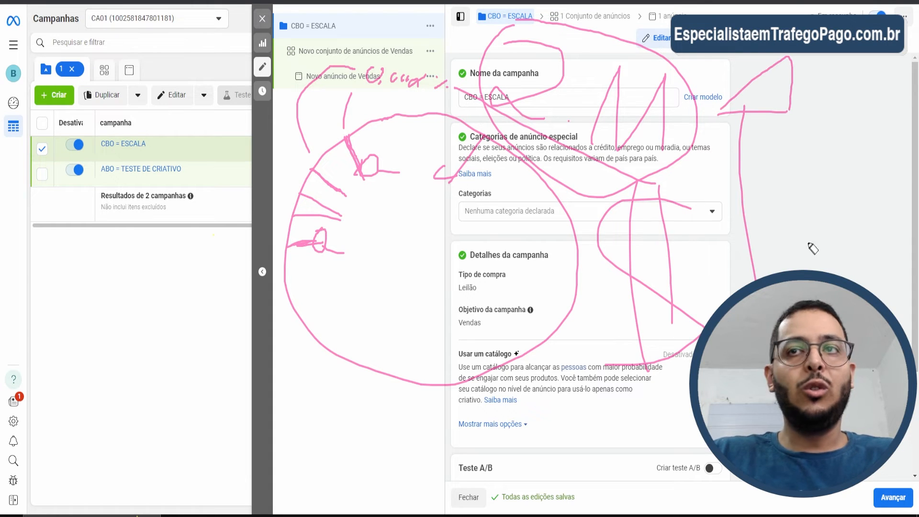
mouse_move(814, 192)
left_mouse_down()
mouse_move(814, 271)
mouse_move(826, 177)
mouse_move(786, 173)
left_mouse_up()
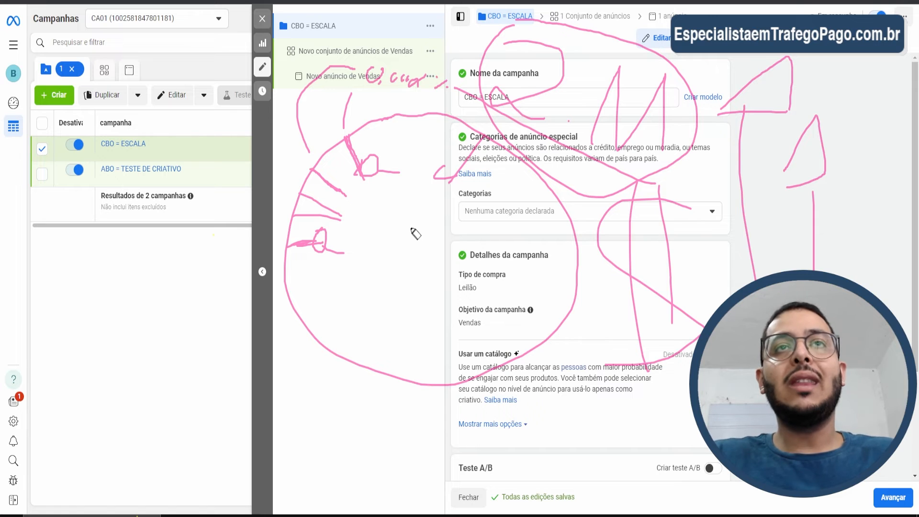
key("Escape")
- Turn on the Advantage campaign budget for CBO = ESCALA and show its daily budget settings
scroll(555, 205, "down", 3)
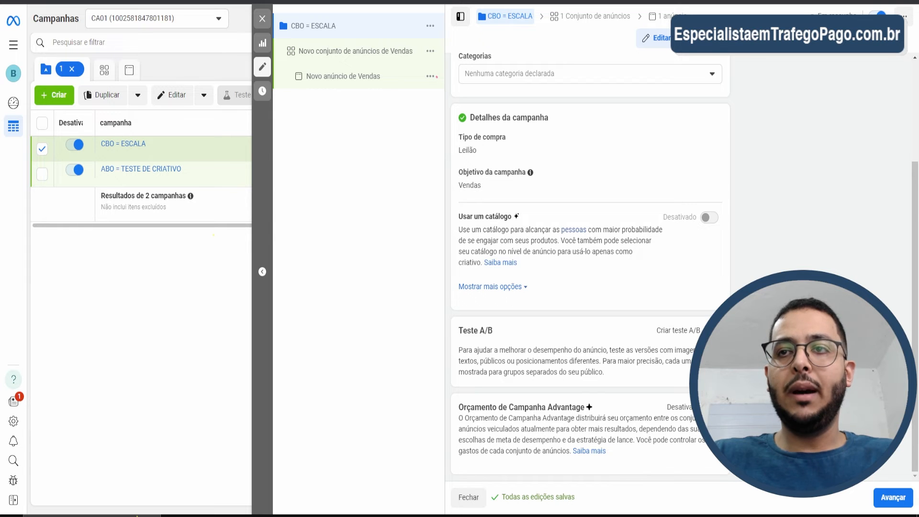
left_click(714, 408)
scroll(633, 373, "down", 3)
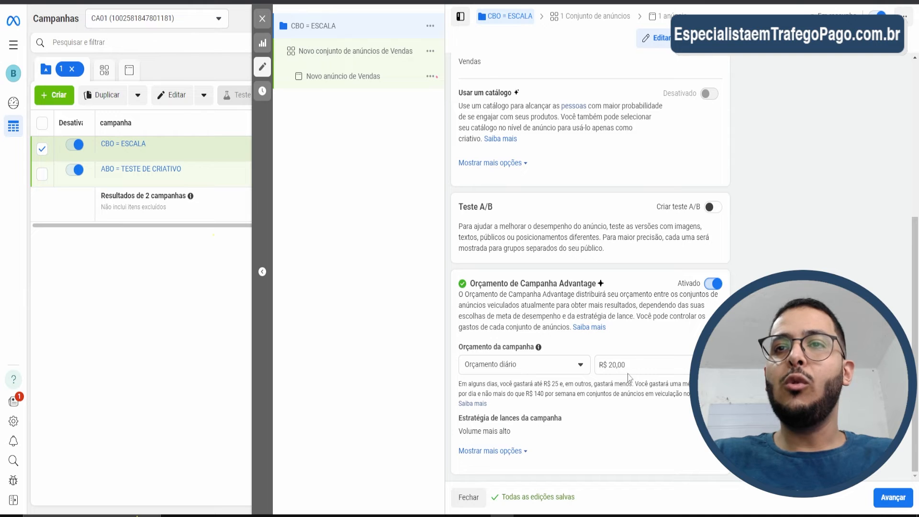
- Switch to the CBO X ABO mind map and draw a pink stroke beside CONJUNTO 1, 2 and 3 of the CBO branch
key("ctrl+Tab")
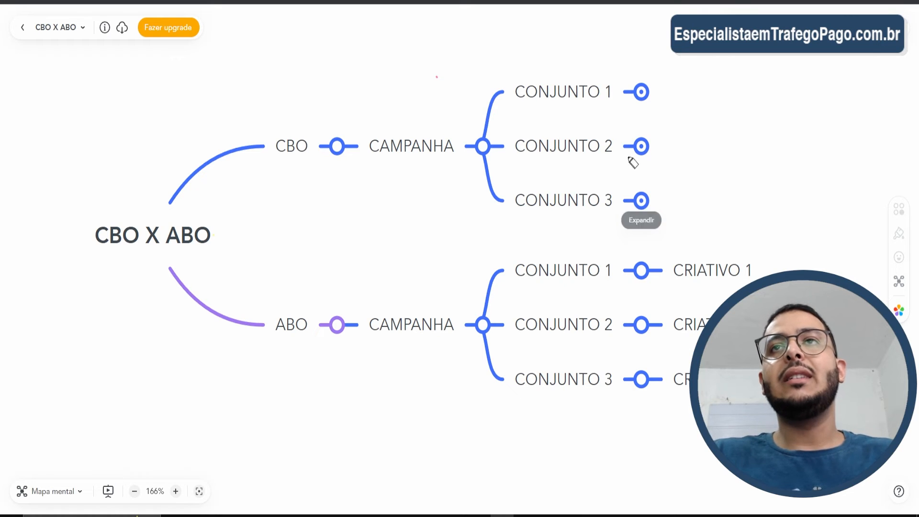
left_click_drag(604, 85, 621, 66)
left_click_drag(595, 133, 615, 119)
left_click_drag(587, 191, 607, 176)
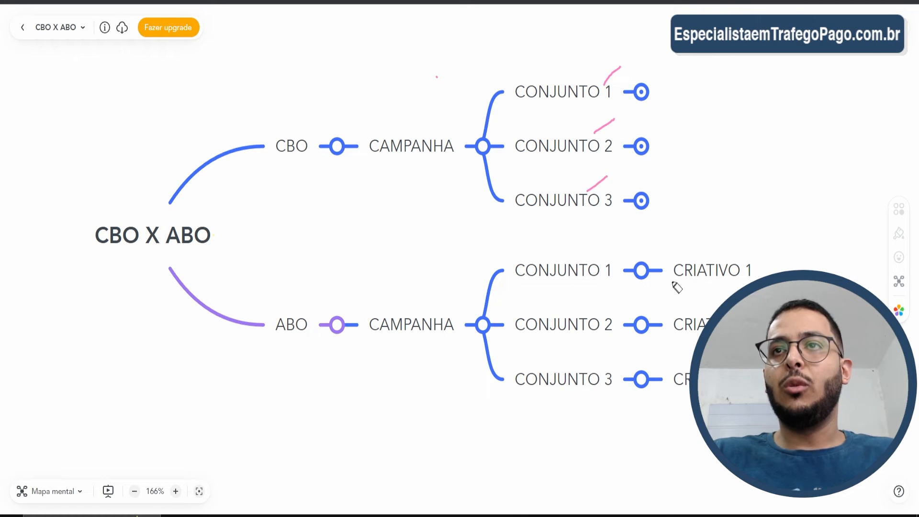
- Loop the three CONJUNTO nodes of the ABO branch and draw an arrow with a handwritten figure above it down to the CBO branch's CAMPANHA
mouse_move(581, 248)
left_mouse_down()
mouse_move(551, 331)
mouse_move(561, 247)
left_mouse_up()
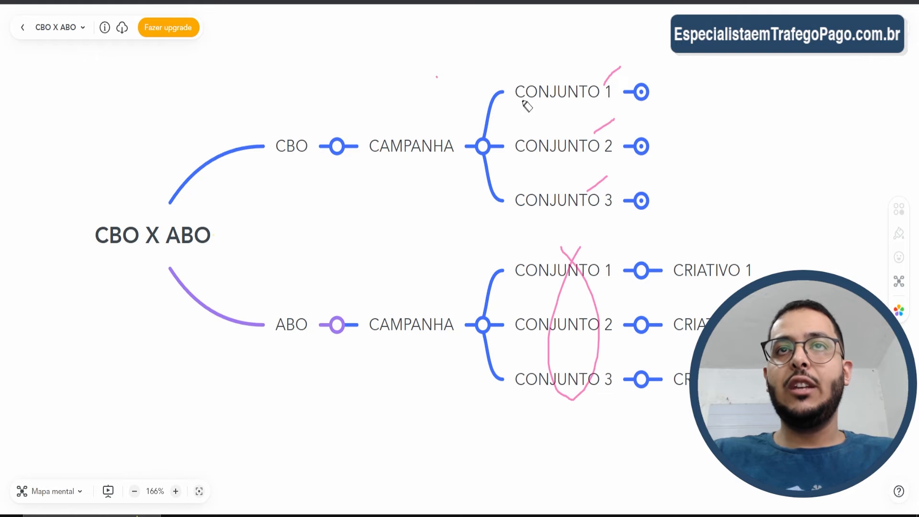
mouse_move(442, 41)
left_mouse_down()
mouse_move(437, 56)
mouse_move(447, 53)
mouse_move(421, 108)
mouse_move(435, 103)
mouse_move(430, 144)
left_mouse_up()
left_click_drag(446, 99, 431, 140)
- Underline ABO, draw curved lines from it to its three CONJUNTO nodes, and write 60 under a line below CONJUNTO 3
mouse_move(254, 351)
left_mouse_down()
mouse_move(314, 347)
mouse_move(343, 379)
mouse_move(550, 425)
mouse_move(554, 391)
left_mouse_up()
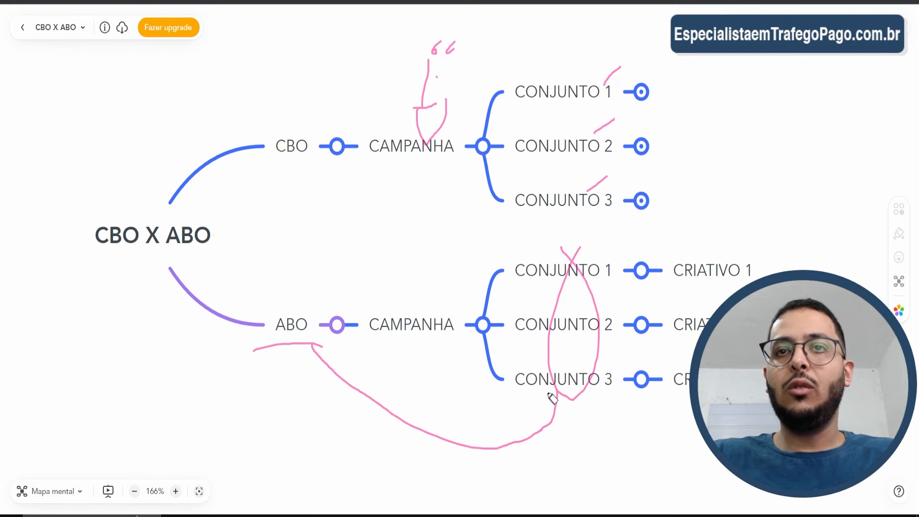
mouse_move(324, 359)
left_mouse_down()
mouse_move(472, 377)
mouse_move(559, 317)
left_mouse_up()
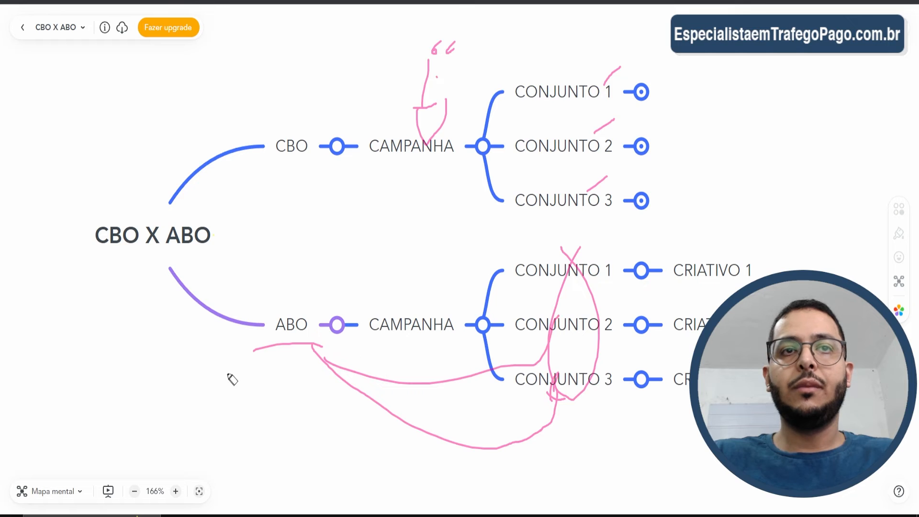
mouse_move(293, 359)
left_mouse_down()
mouse_move(487, 306)
mouse_move(519, 266)
left_mouse_up()
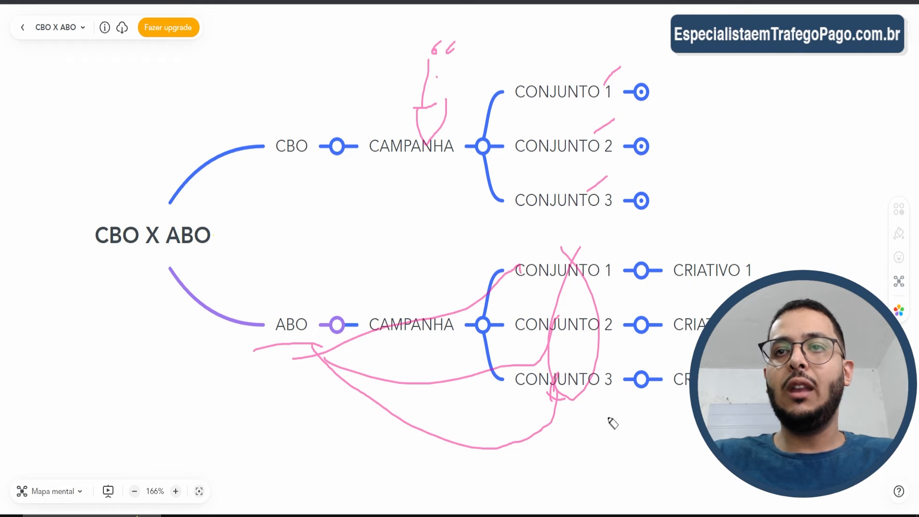
left_click_drag(501, 408, 699, 426)
mouse_move(587, 449)
left_mouse_down()
mouse_move(579, 466)
mouse_move(608, 474)
mouse_move(626, 474)
mouse_move(633, 452)
left_mouse_up()
- Underline CBO, draw a curve from it to the figure above CAMPANHA, and draw lines from CAMPANHA toward its CONJUNTO nodes
left_click_drag(269, 159, 313, 165)
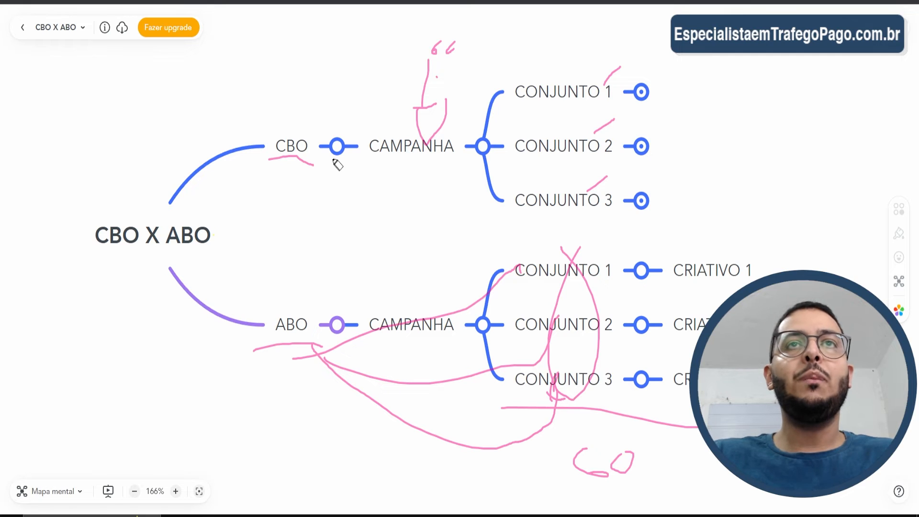
mouse_move(294, 132)
left_mouse_down()
mouse_move(345, 55)
mouse_move(416, 62)
mouse_move(458, 43)
left_mouse_up()
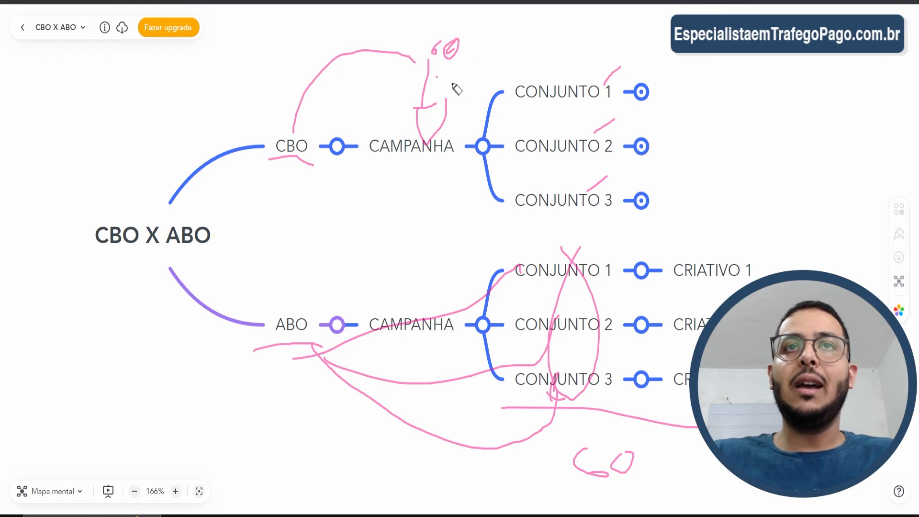
mouse_move(455, 137)
left_mouse_down()
mouse_move(530, 58)
mouse_move(570, 99)
mouse_move(529, 117)
mouse_move(542, 139)
left_mouse_up()
left_click_drag(455, 147, 532, 188)
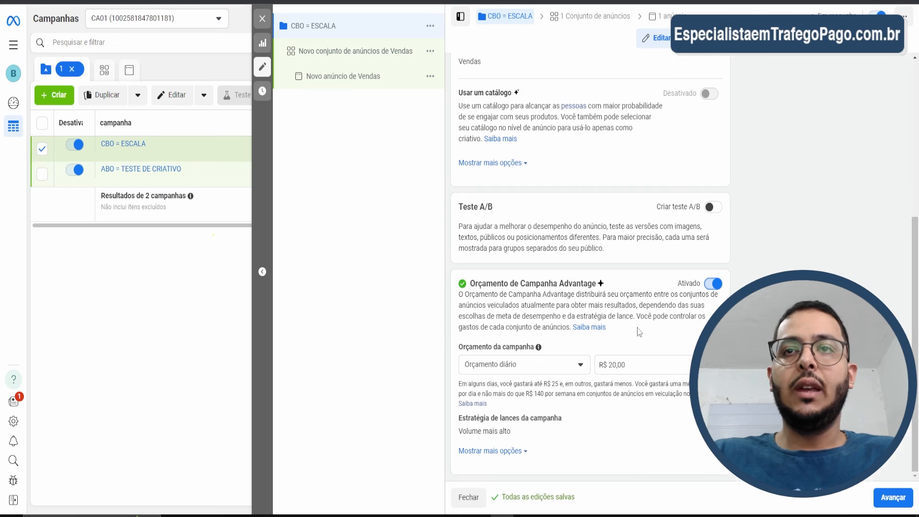
- Switch back to Meta Ads Manager and set the daily campaign budget of CBO = ESCALA to R$ 60,00
left_click(635, 364)
double_click(635, 365)
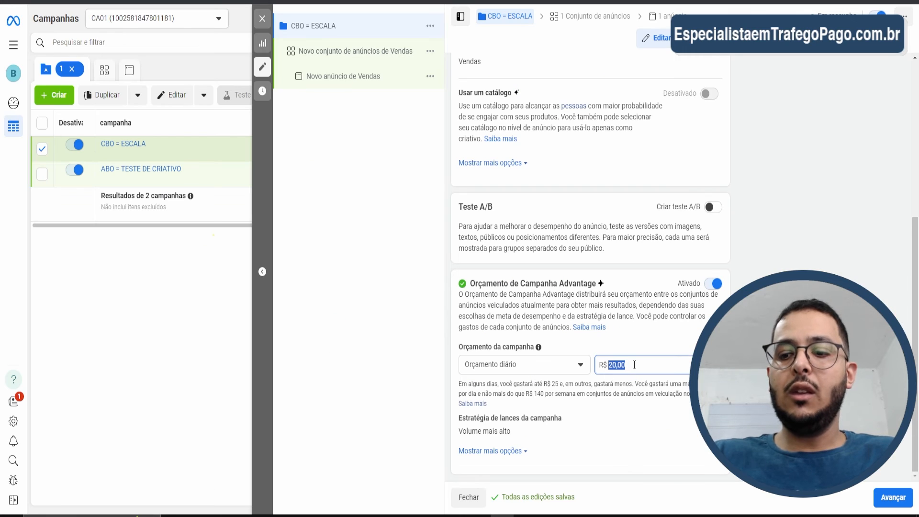
type("60")
left_click(662, 326)
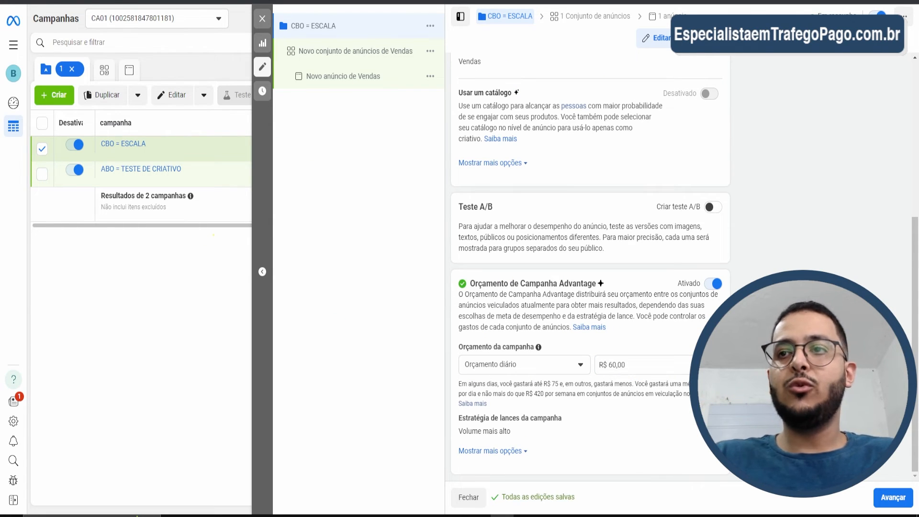
- Rename the ad set under CBO = ESCALA as CONJUNTO 1
left_click(360, 55)
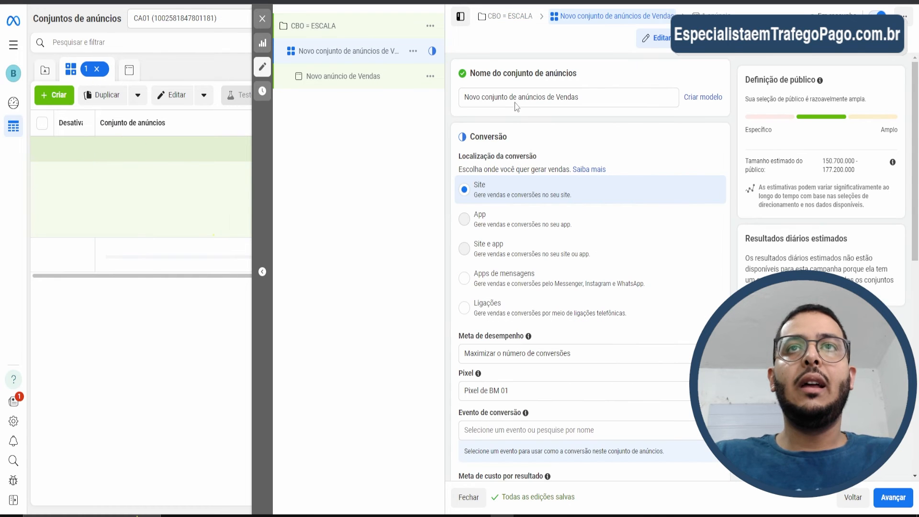
triple_click(519, 96)
type("CONJUNTO 1")
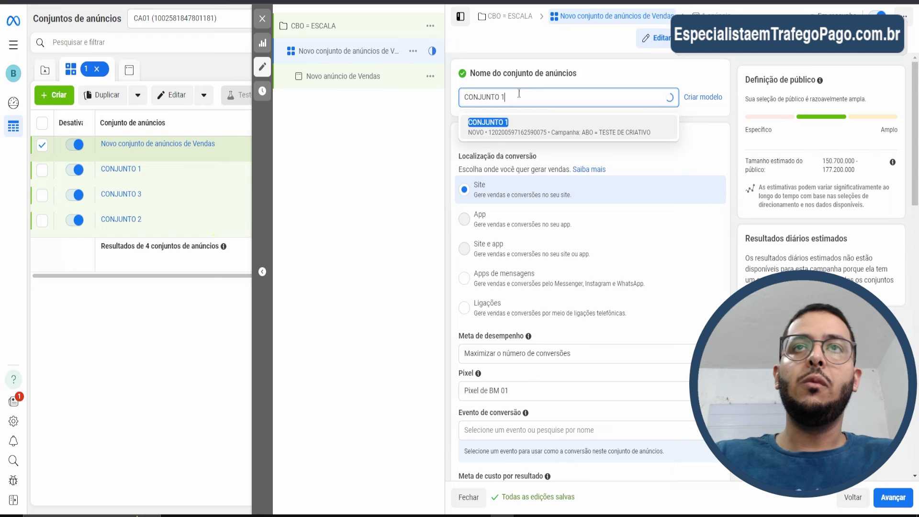
- Set the conversion event of the ad set under CBO = ESCALA to Comprar
scroll(518, 257, "down", 5)
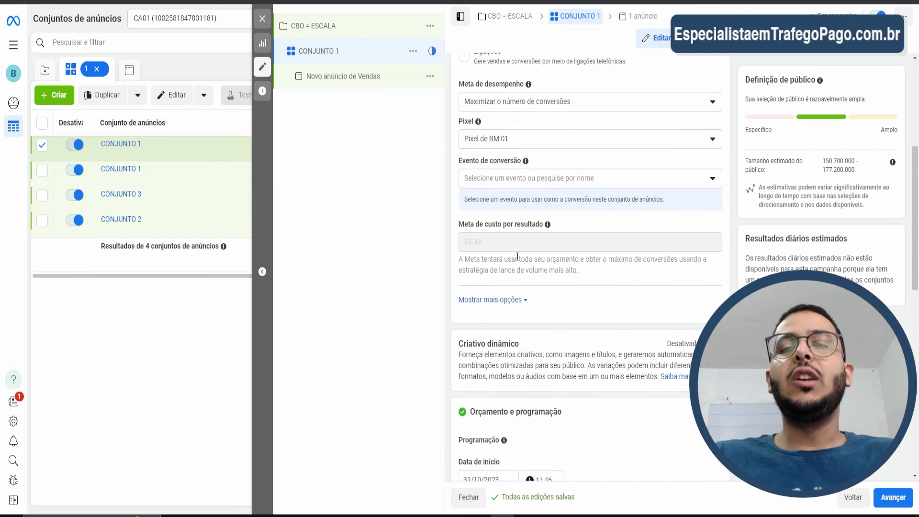
left_click(530, 168)
left_click(500, 227)
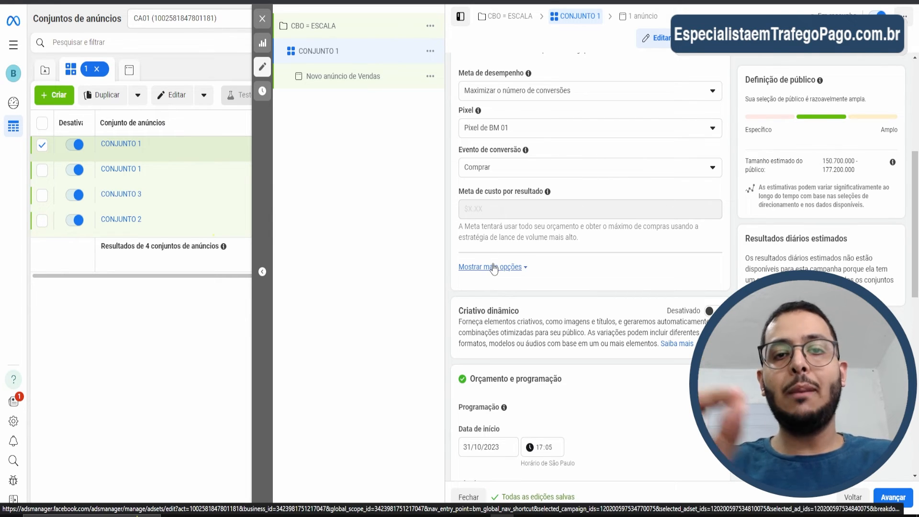
- Switch the ad set to the original audience options and target the Tudo de Maquiagem interest with gender Mulheres
scroll(568, 284, "down", 5)
scroll(568, 284, "down", 5)
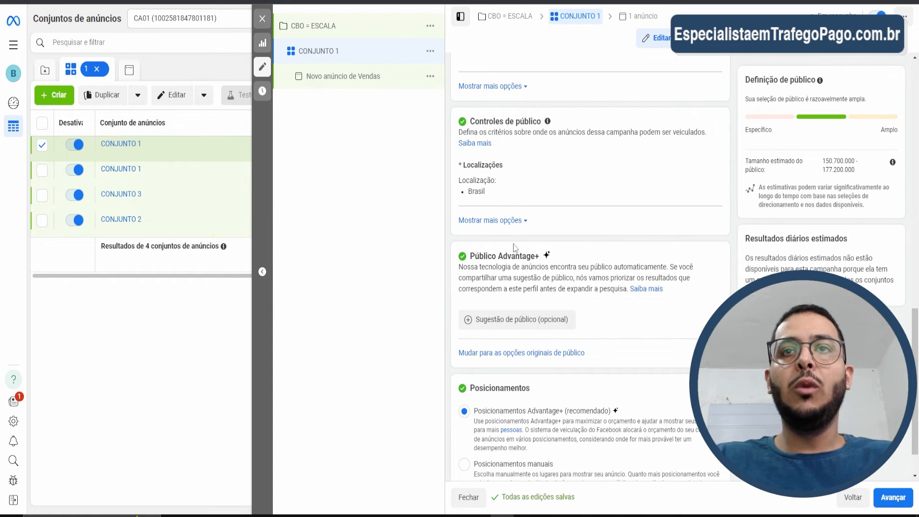
left_click(538, 353)
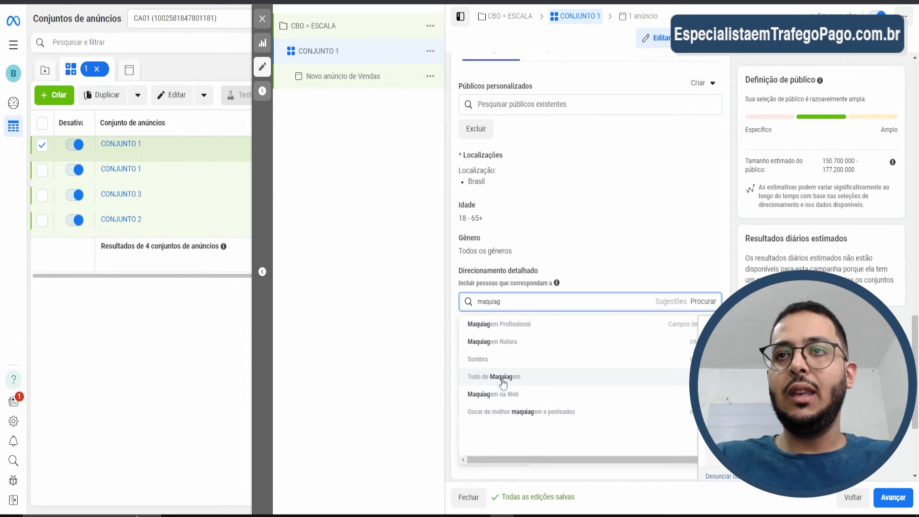
left_click(503, 382)
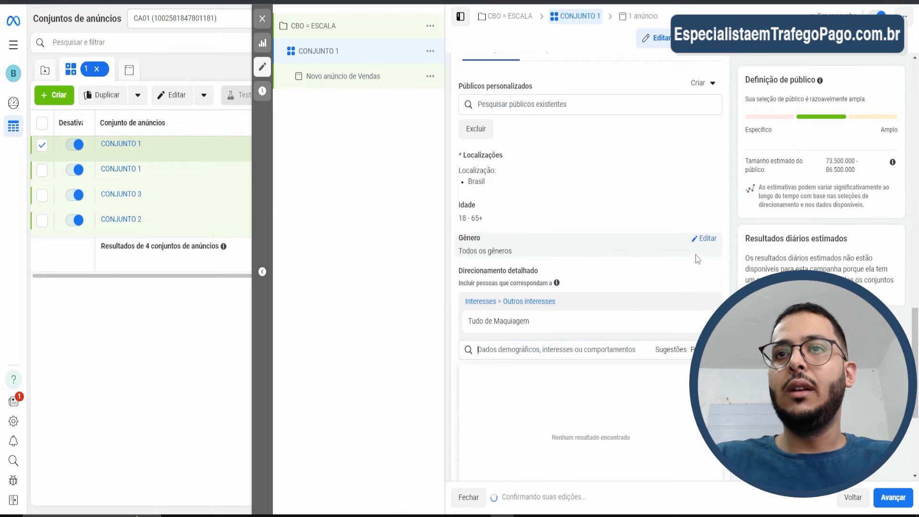
left_click_drag(826, 161, 835, 161)
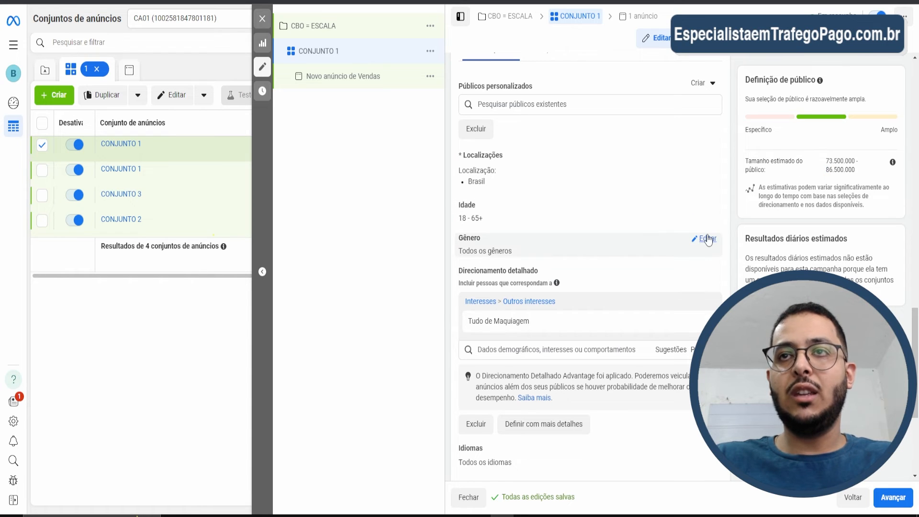
left_click(708, 239)
left_click(554, 253)
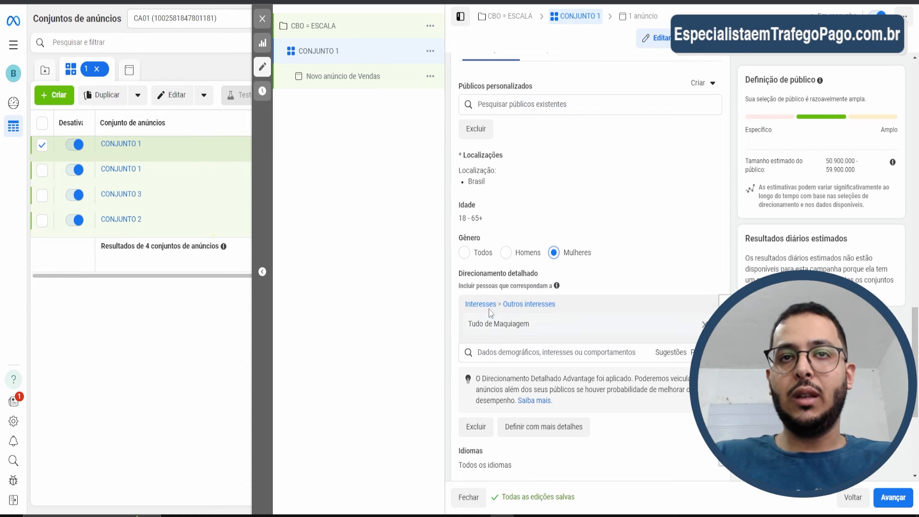
- Rename the ad set under CBO = ESCALA as PÚBLICO CAMPEÃO 1
left_click(366, 82)
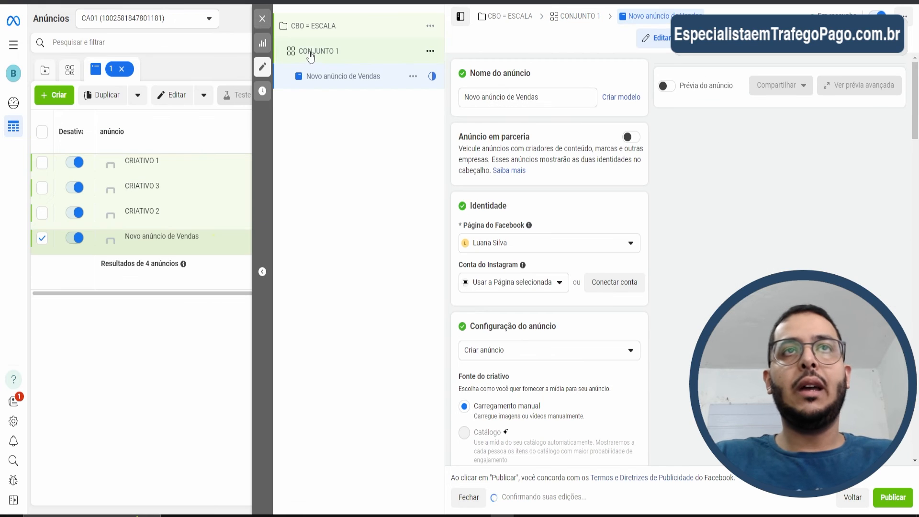
left_click(312, 53)
triple_click(528, 101)
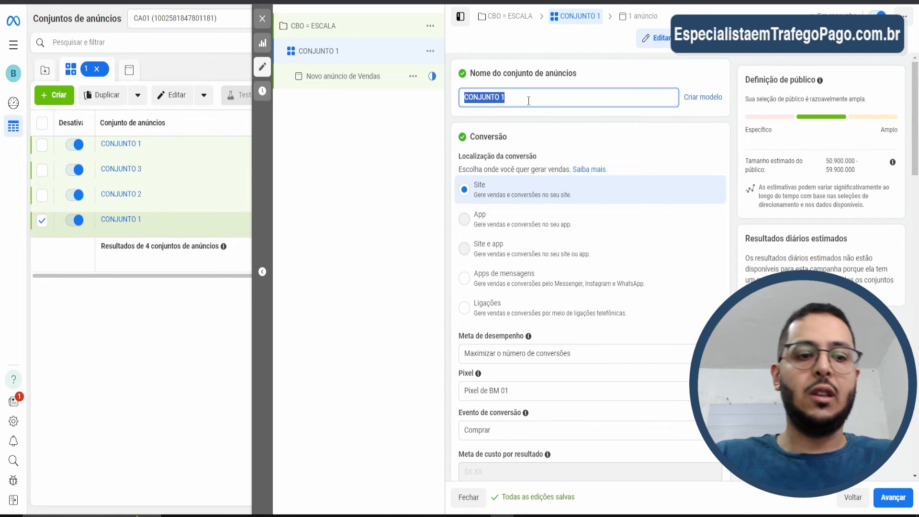
type("PÚ")
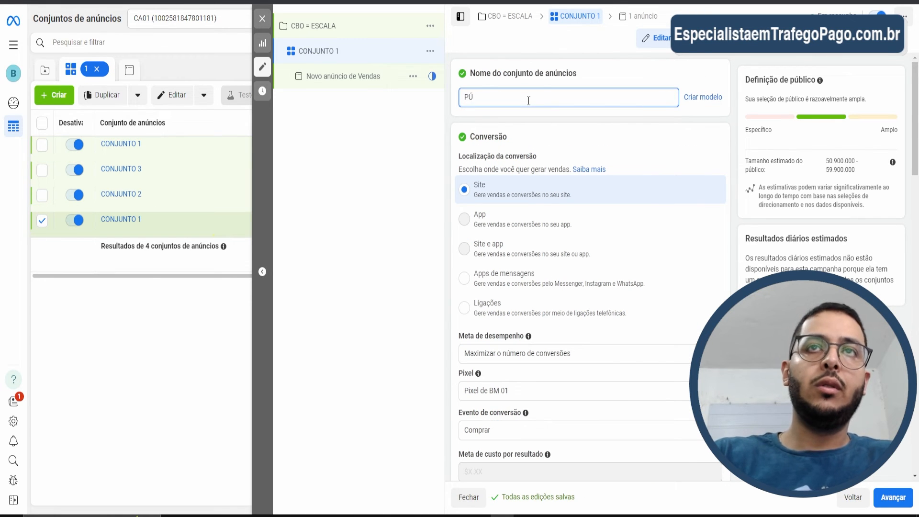
type("BLICO CAMPEÃO ")
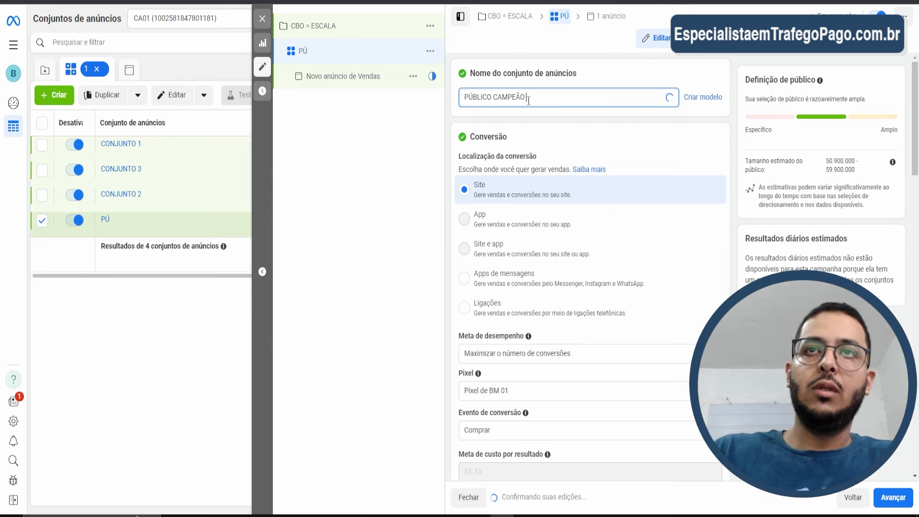
type("1")
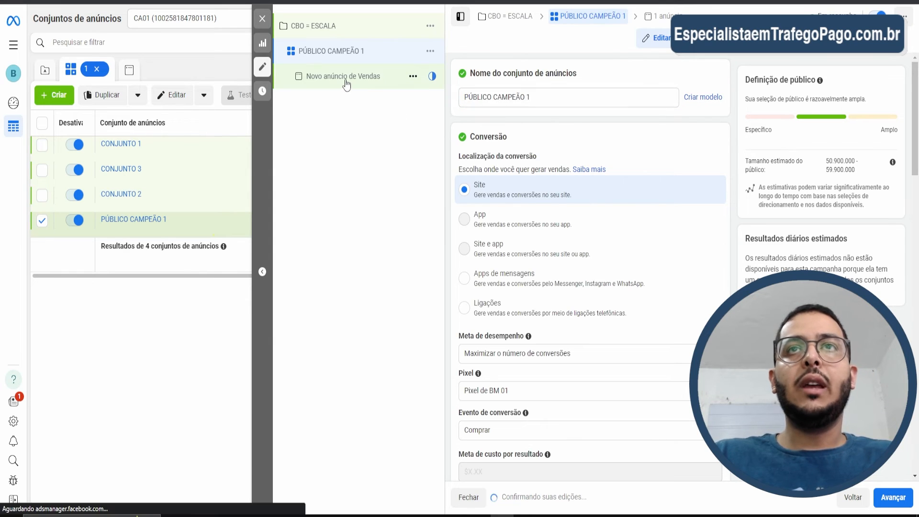
- Rename the ad inside PÚBLICO CAMPEÃO 1 as CRIATIVO CAMPEÃO 1
left_click(346, 82)
triple_click(495, 97)
type("PÚBLICO CAMPEÃO 1")
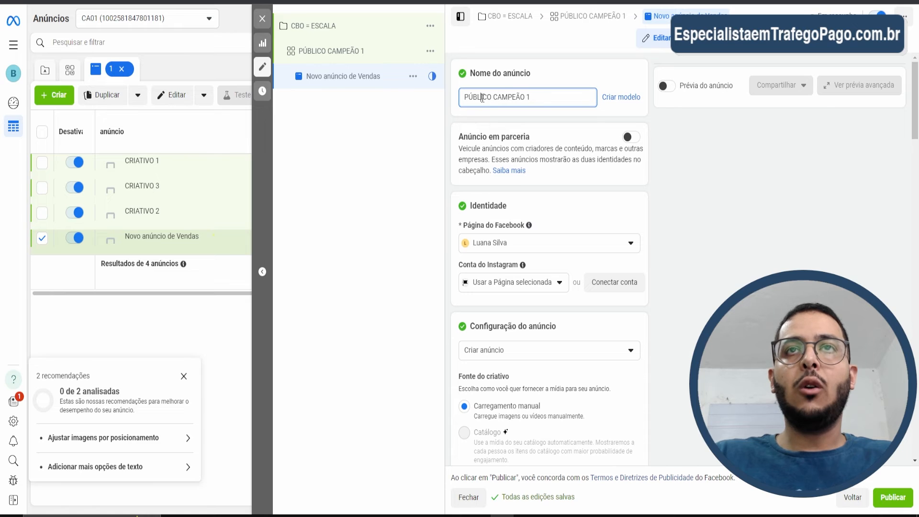
double_click(483, 97)
type("CR")
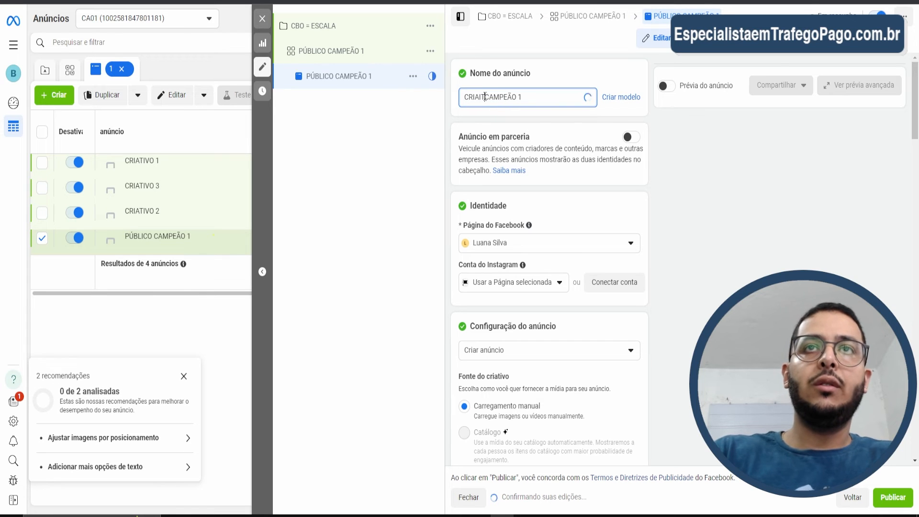
type("IAITVO")
key("BackSpace")
key("BackSpace")
key("BackSpace")
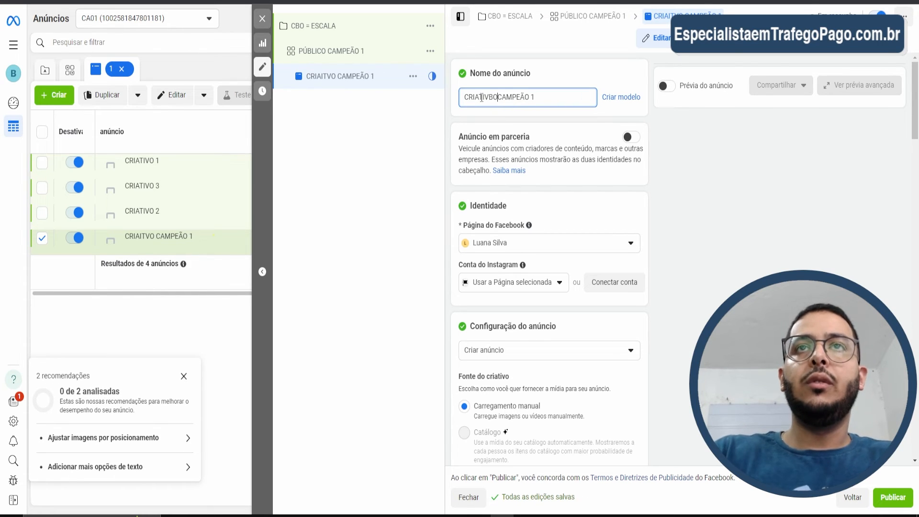
- Review the conversion, schedule, audience and placement settings of PÚBLICO CAMPEÃO 1 and glance at its ad CRIATIVO CAMPEÃO 1
left_click(332, 53)
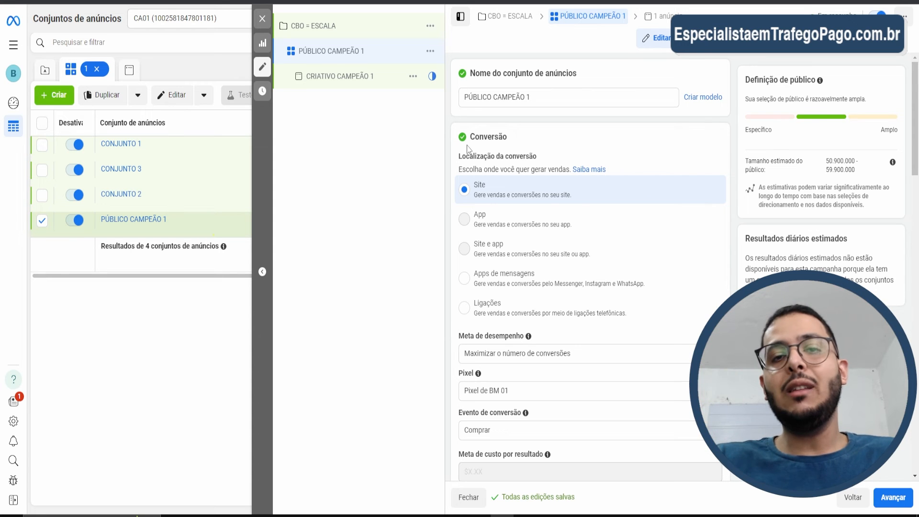
scroll(595, 224, "down", 10)
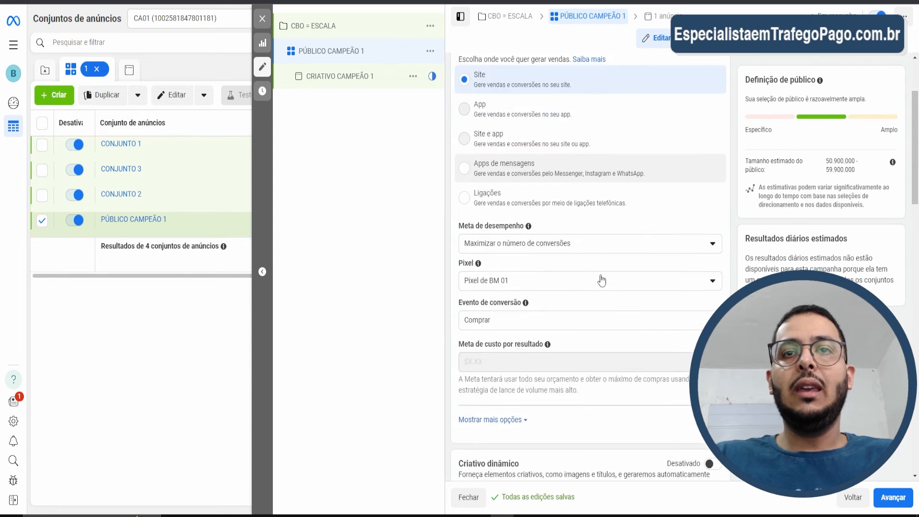
scroll(593, 287, "down", 3)
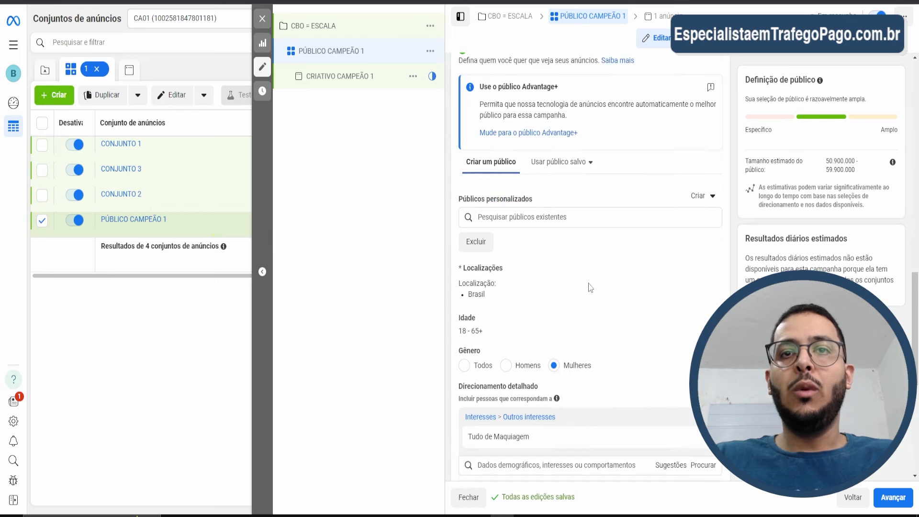
left_click(342, 80)
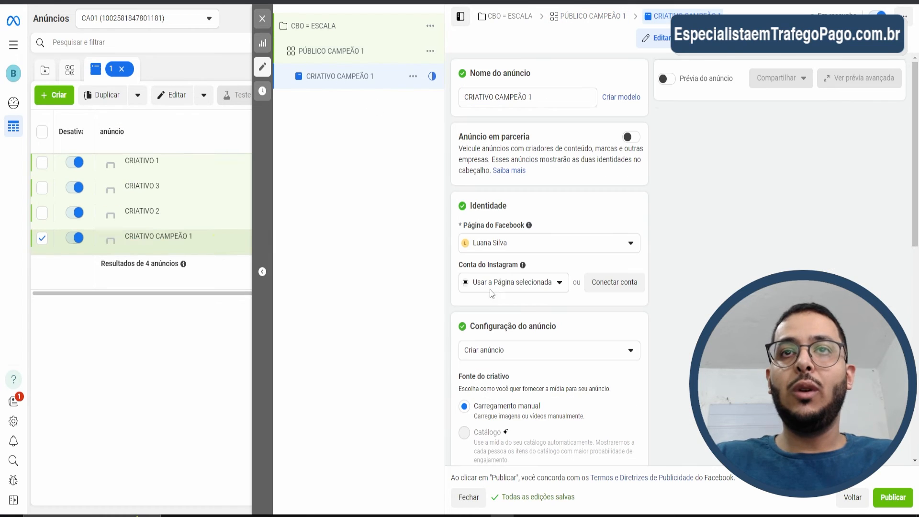
left_click(357, 50)
scroll(560, 318, "down", 8)
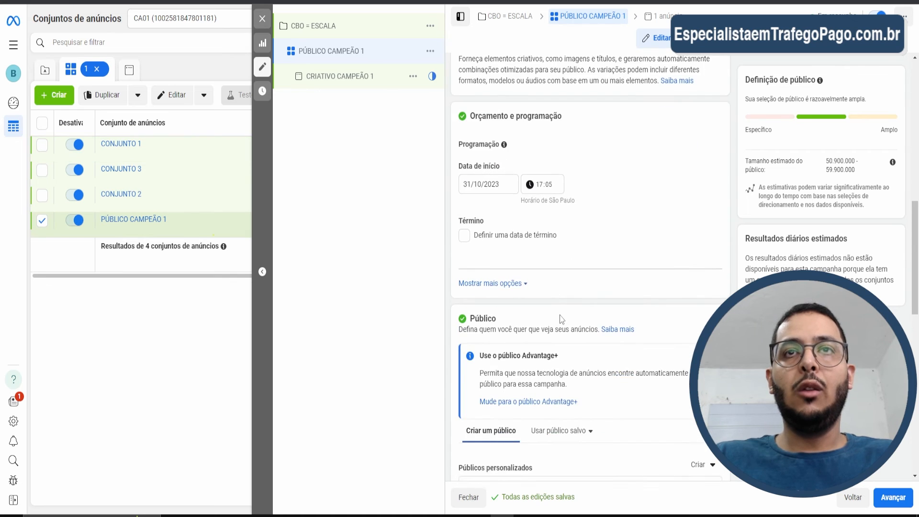
scroll(562, 319, "down", 10)
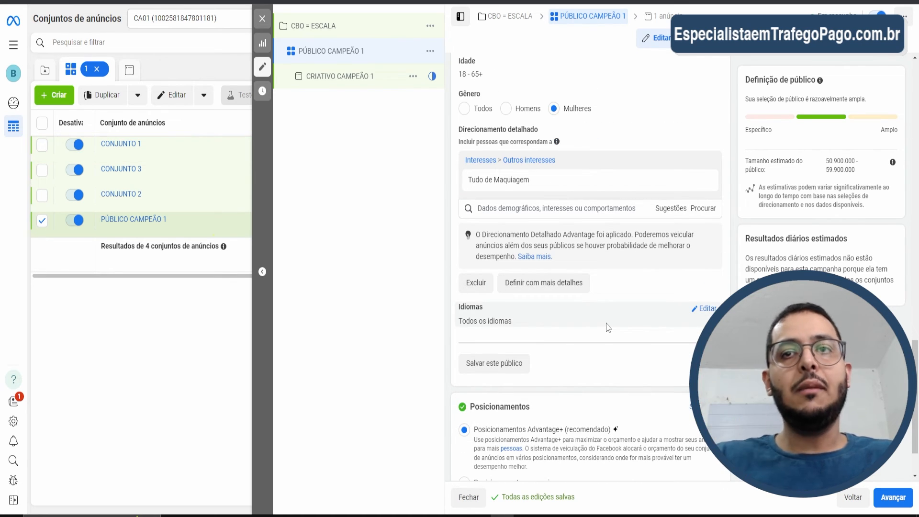
scroll(608, 328, "up", 20)
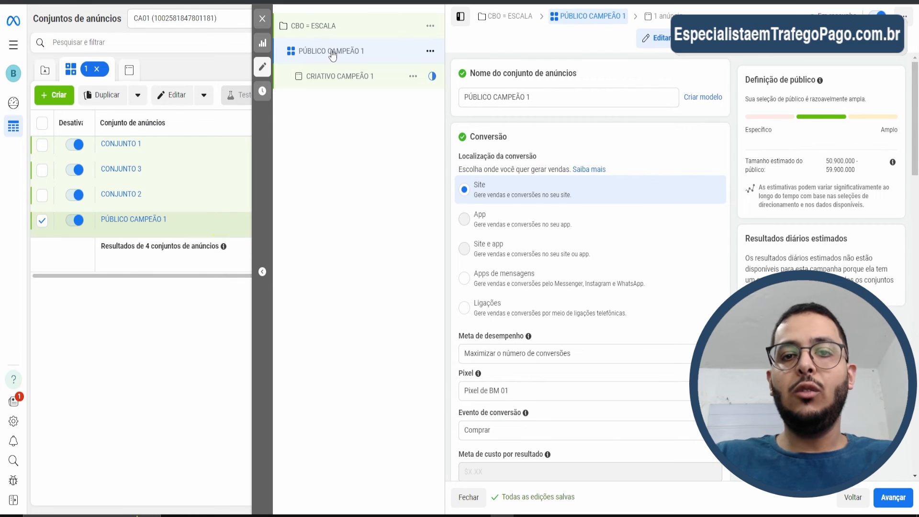
- Close the ad set editor and show the list of campaigns
left_click(263, 19)
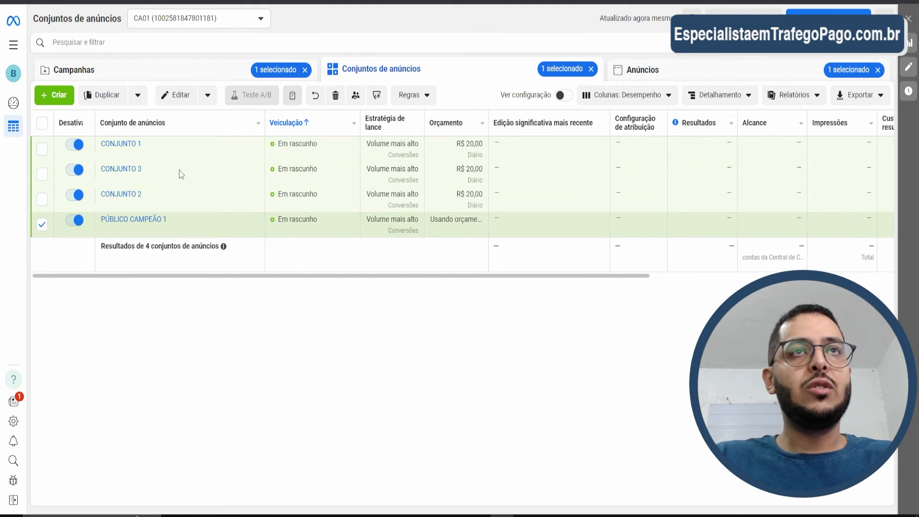
left_click(215, 71)
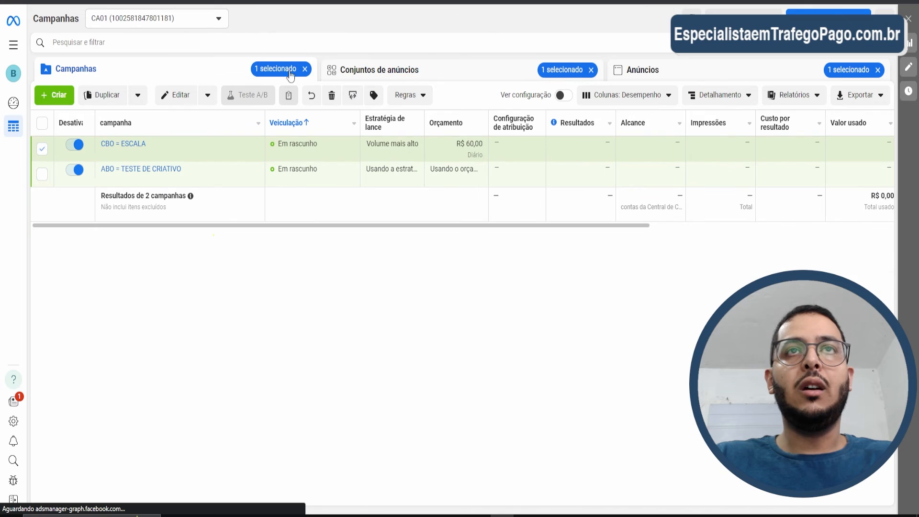
- Clear the campaign, ad set and ad selections, look over the full list of ad sets and return to the campaigns
left_click(591, 69)
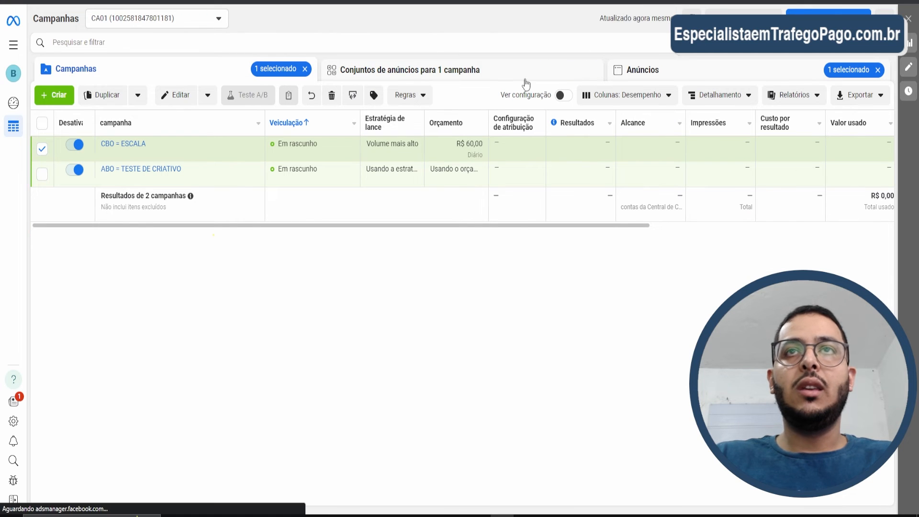
left_click(879, 70)
left_click(305, 69)
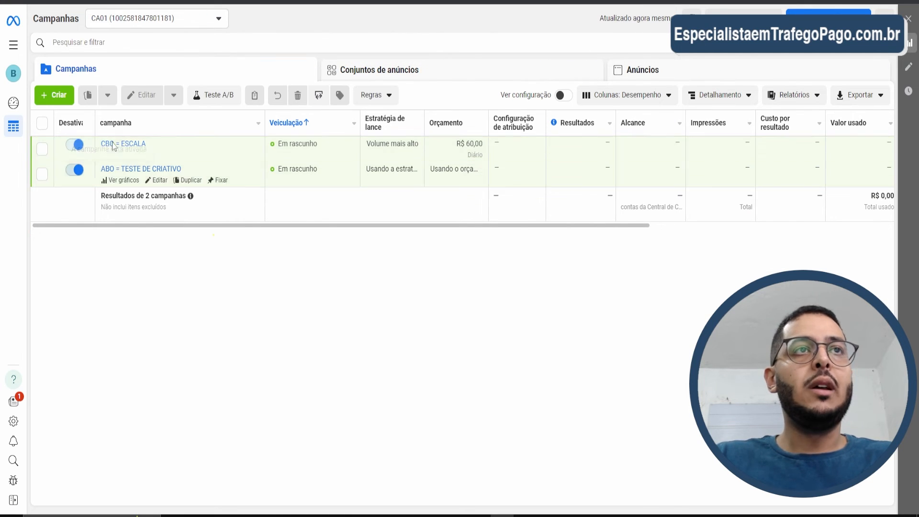
left_click(385, 70)
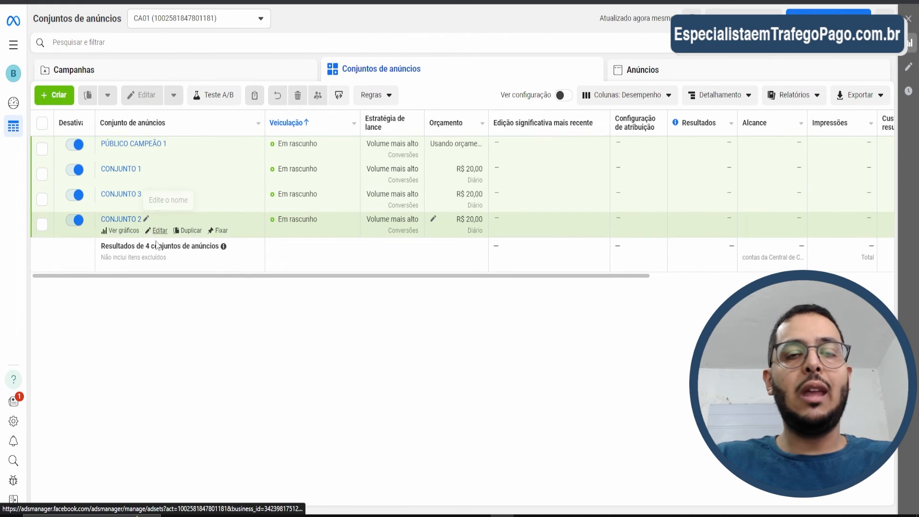
left_click(217, 73)
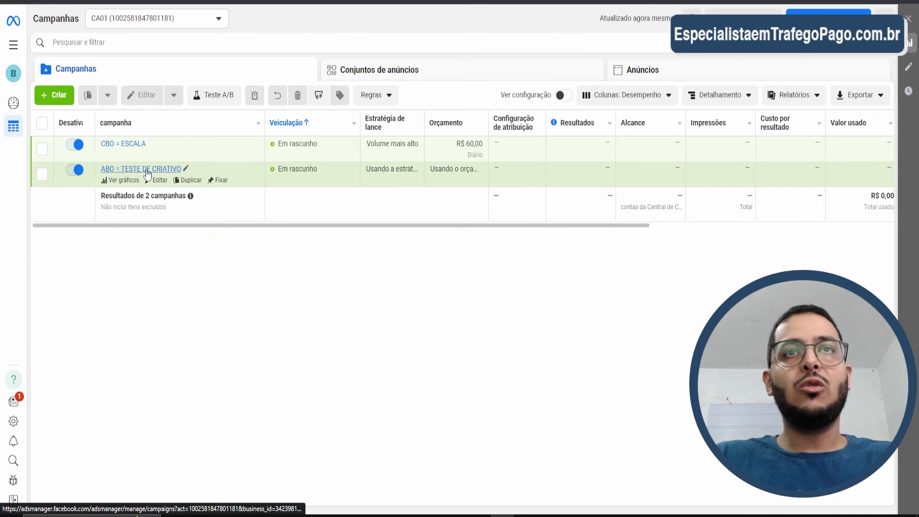
- Select the campaign CBO = ESCALA and try to list only its ad sets
left_click(124, 143)
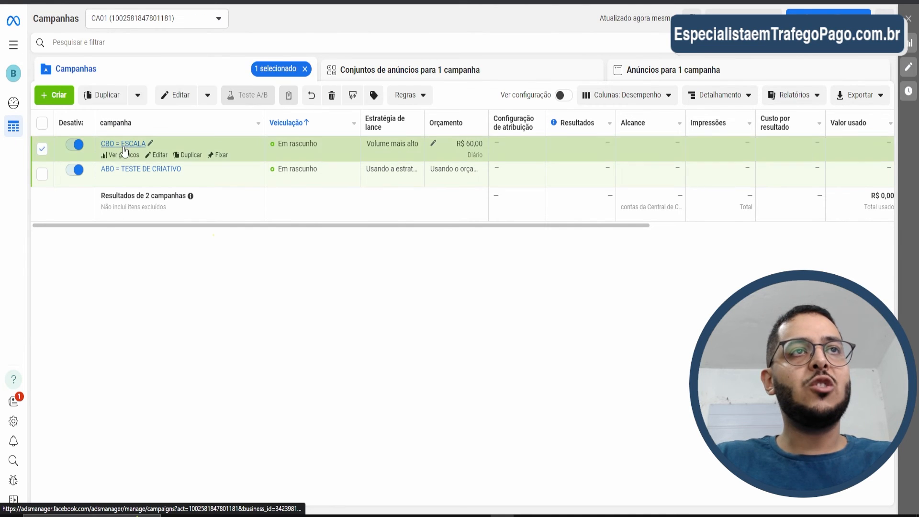
left_click(76, 68)
left_click(90, 43)
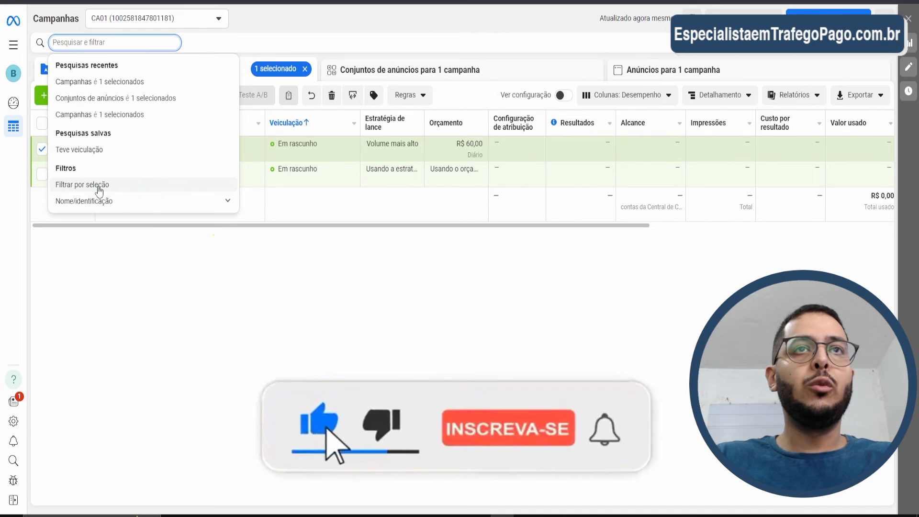
left_click(150, 272)
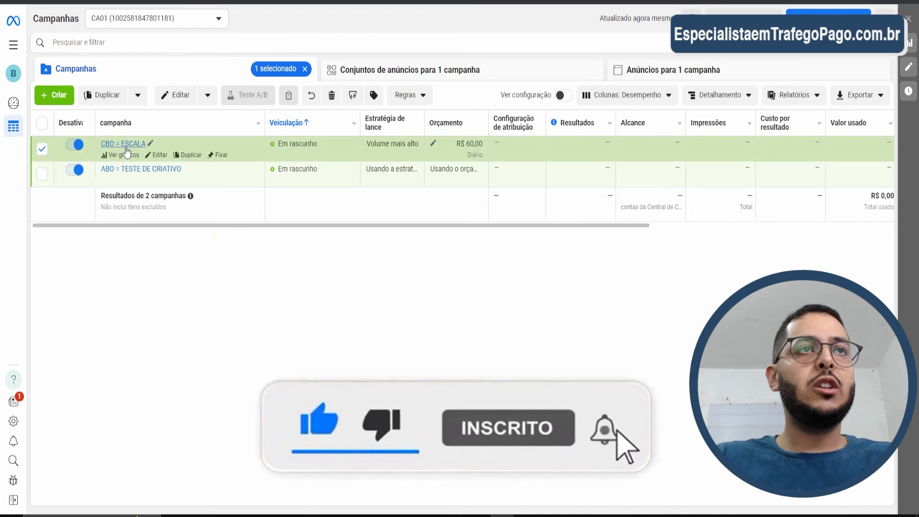
left_click(121, 144)
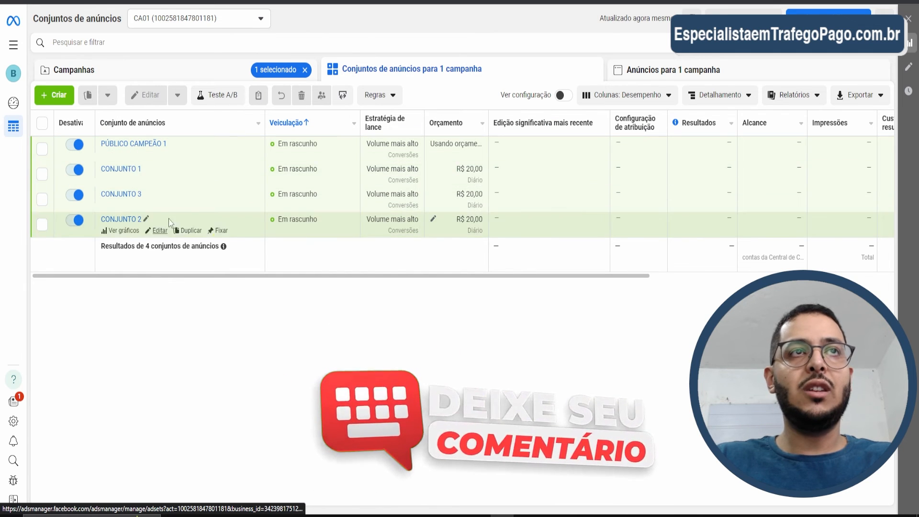
left_click(170, 75)
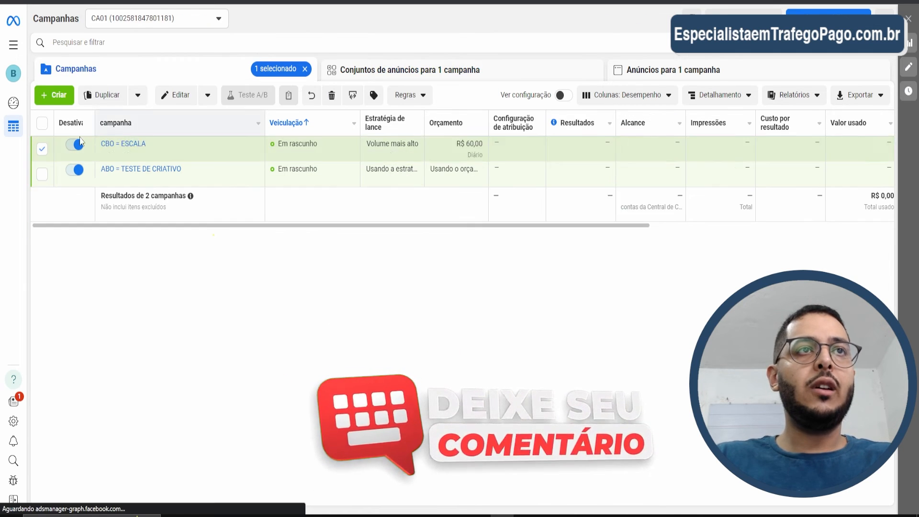
- Filter by the selected campaign CBO = ESCALA and look at the ad sets inside it
left_click(77, 43)
left_click(81, 185)
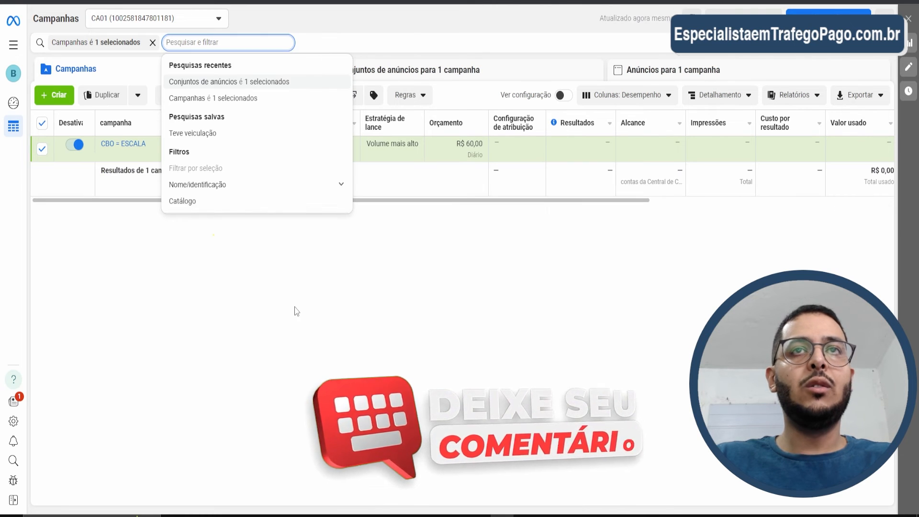
left_click(354, 79)
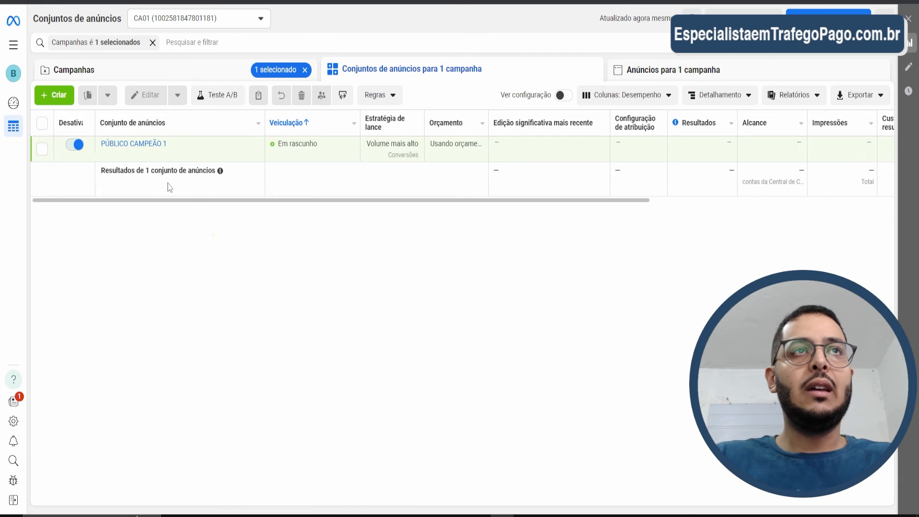
- Remove the selection filter, deselect CBO = ESCALA and look over the ad sets of both campaigns
left_click(154, 44)
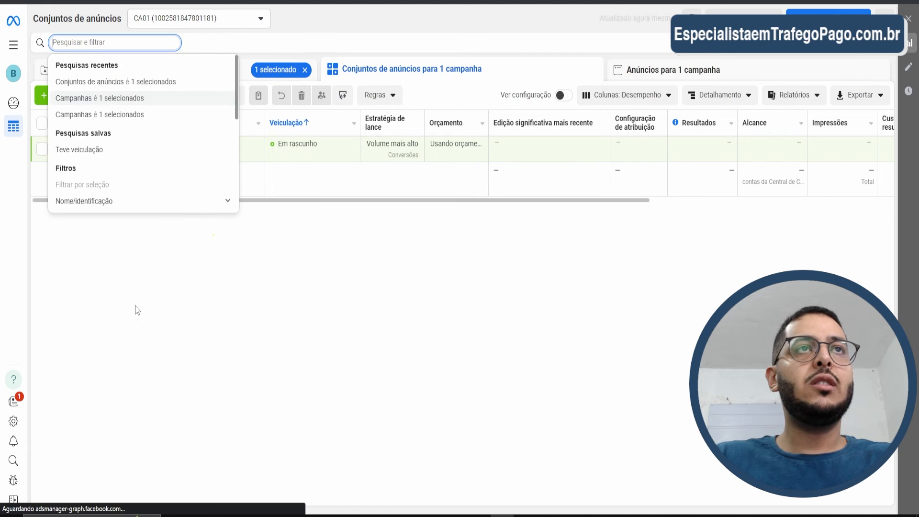
left_click(330, 284)
left_click(206, 74)
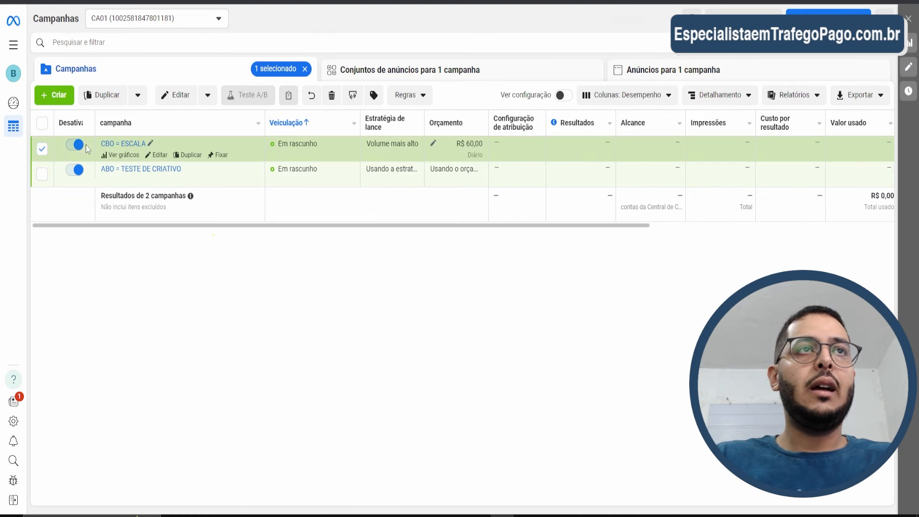
left_click(42, 149)
left_click(379, 69)
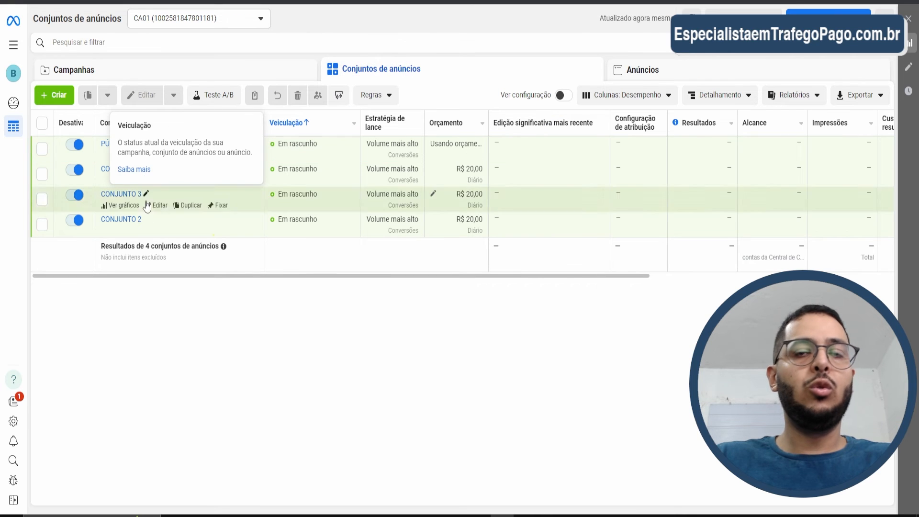
left_click(260, 72)
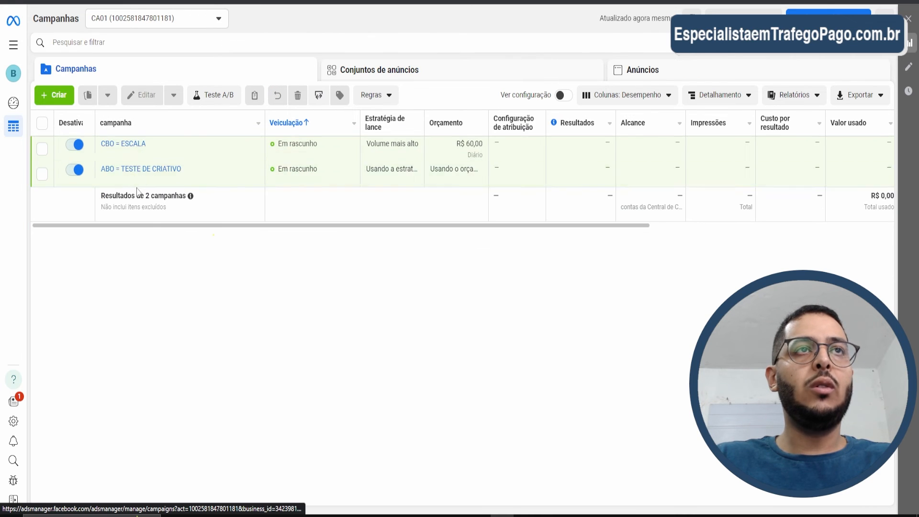
- Select CBO = ESCALA, filter by that selection and show its ad sets
left_click(42, 149)
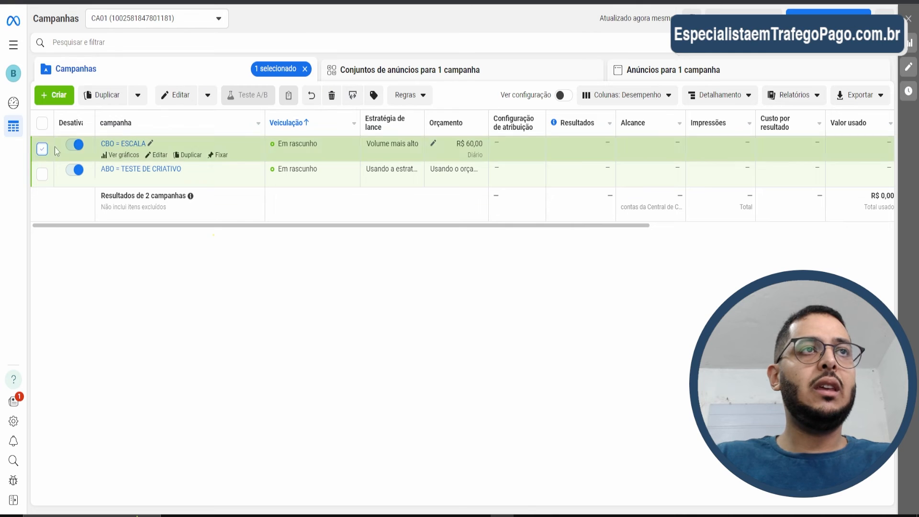
left_click(77, 43)
left_click(98, 186)
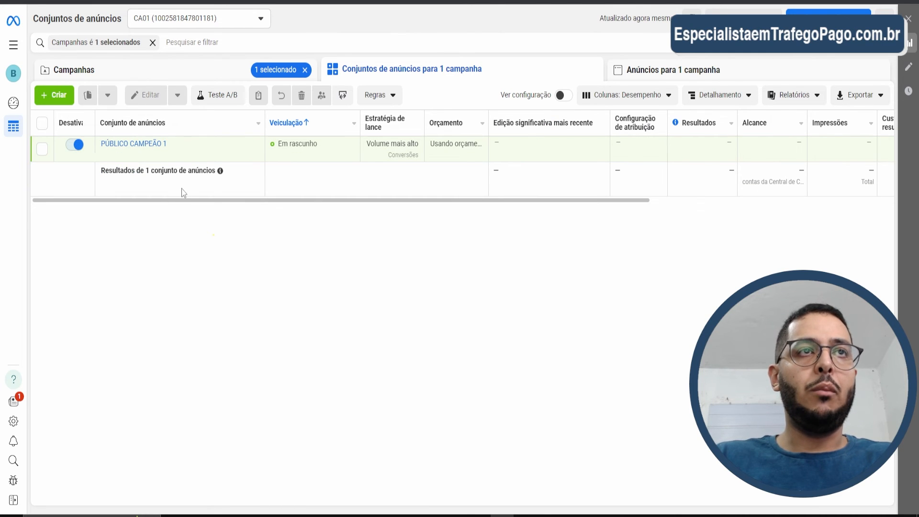
- Duplicate the ad set PÚBLICO CAMPEÃO 1 once in its original campaign and name the copy PÚBLICO CAMPEÃO 2
left_click(188, 155)
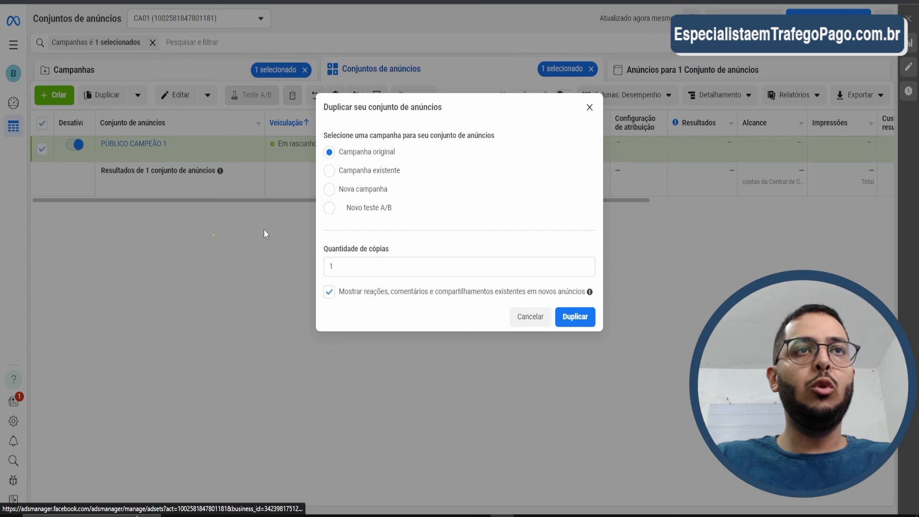
left_click(578, 319)
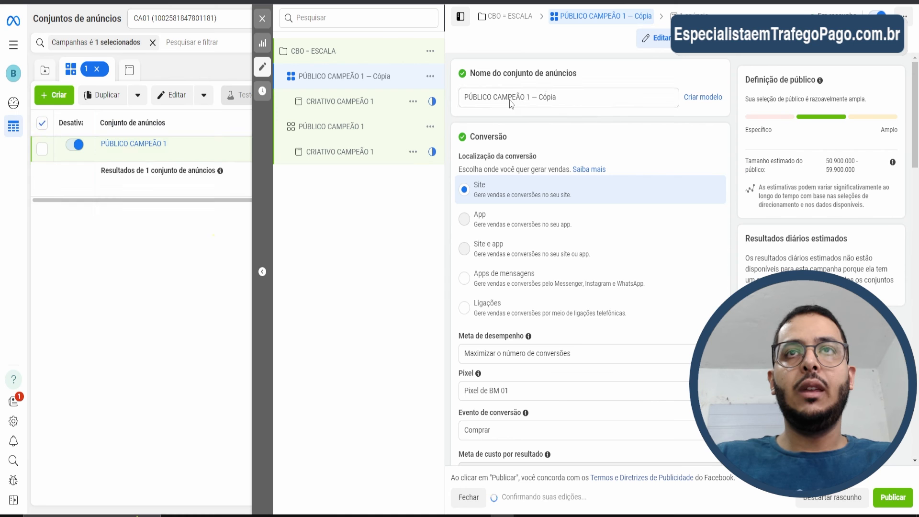
left_click_drag(528, 97, 601, 103)
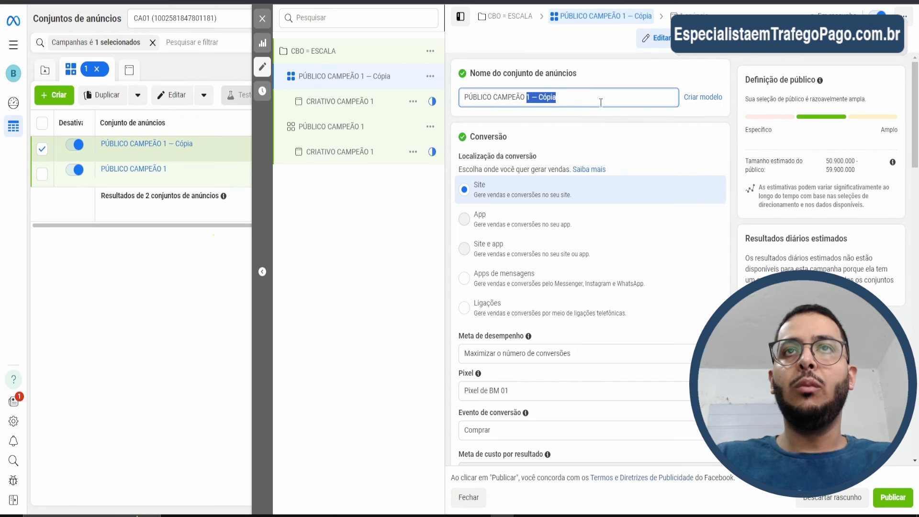
type("2")
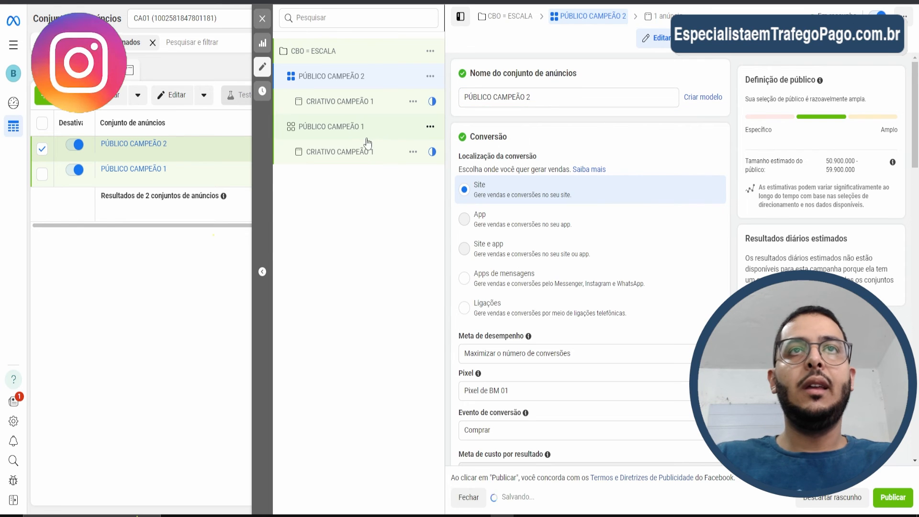
- Rename the ad inside PÚBLICO CAMPEÃO 2 as CRIATIVO CAMPEÃO 2
left_click(364, 103)
left_click(539, 98)
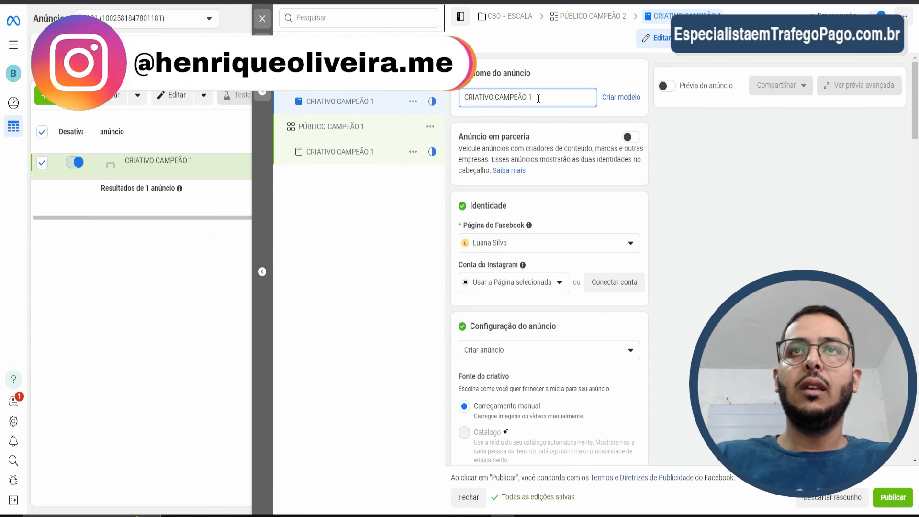
key("BackSpace")
type("2")
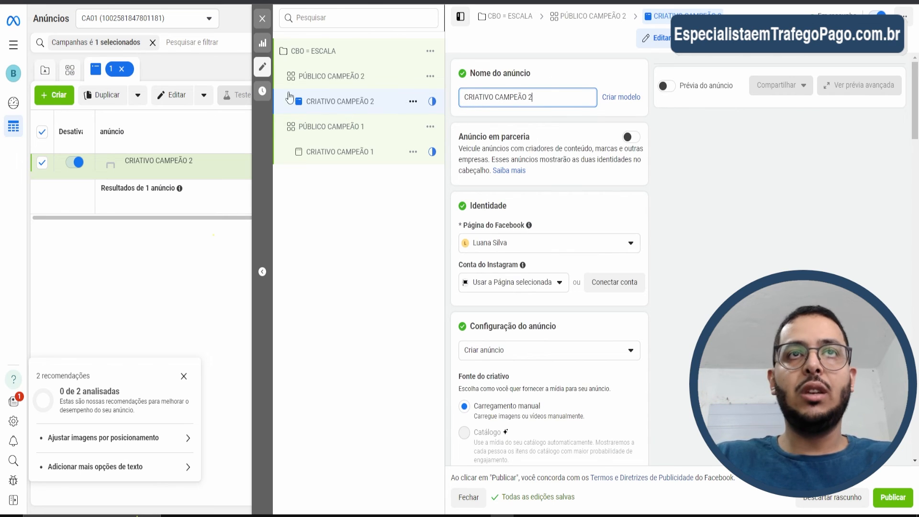
- Quick-duplicate the ad set PÚBLICO CAMPEÃO 2 and name the copy PÚBLICO CAMPEÃO 3
left_click(329, 77)
scroll(570, 269, "down", 5)
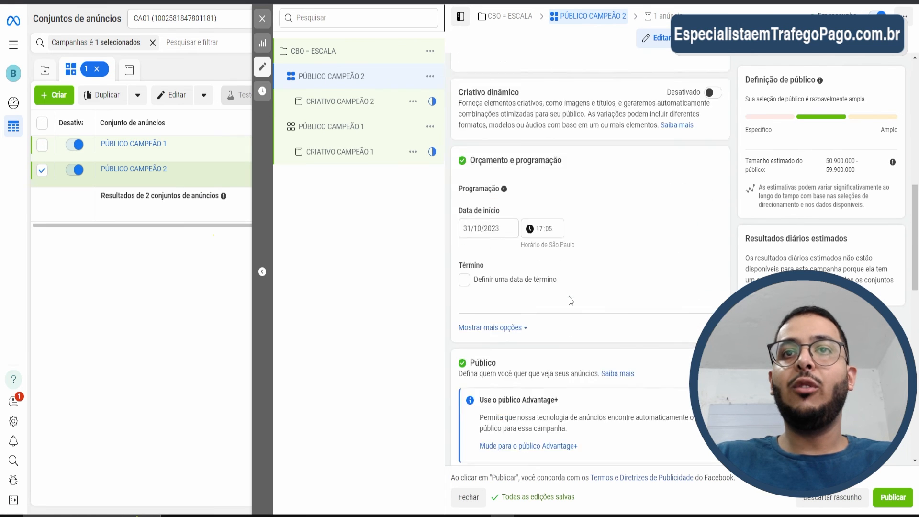
scroll(571, 301, "down", 4)
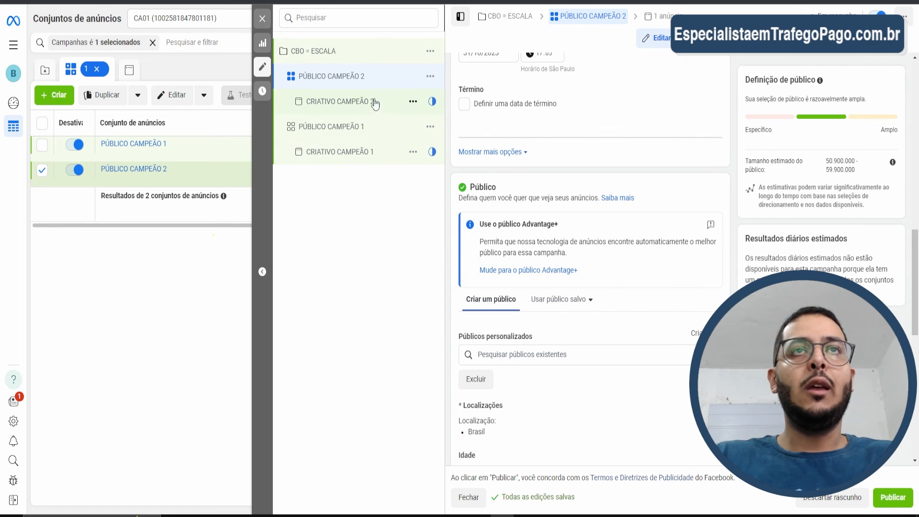
left_click(430, 76)
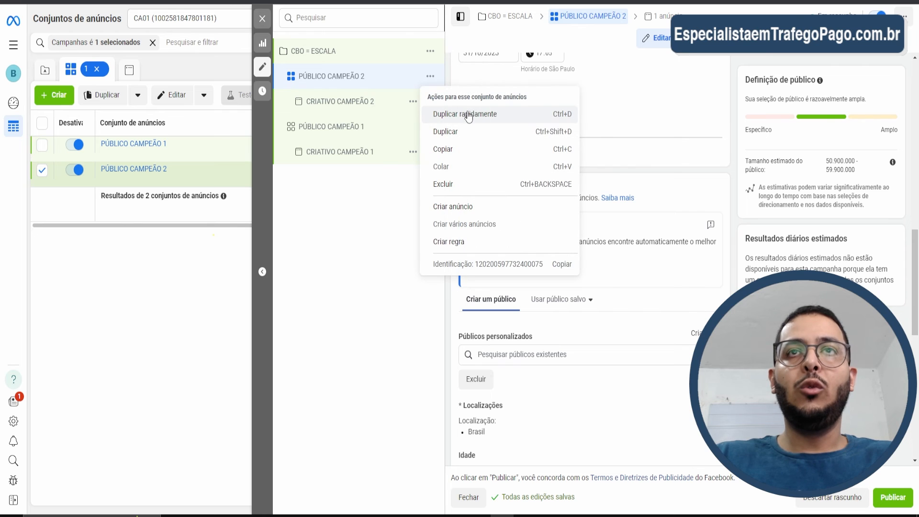
left_click(468, 115)
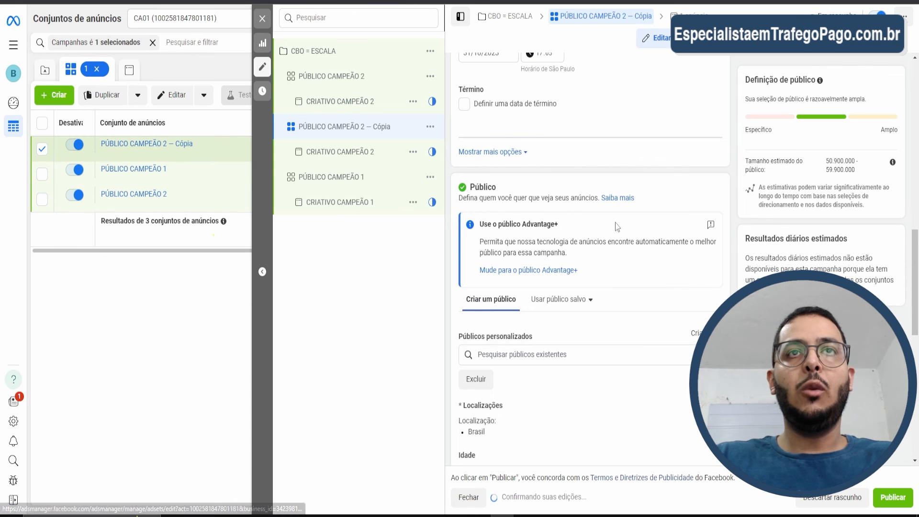
left_click_drag(526, 97, 565, 98)
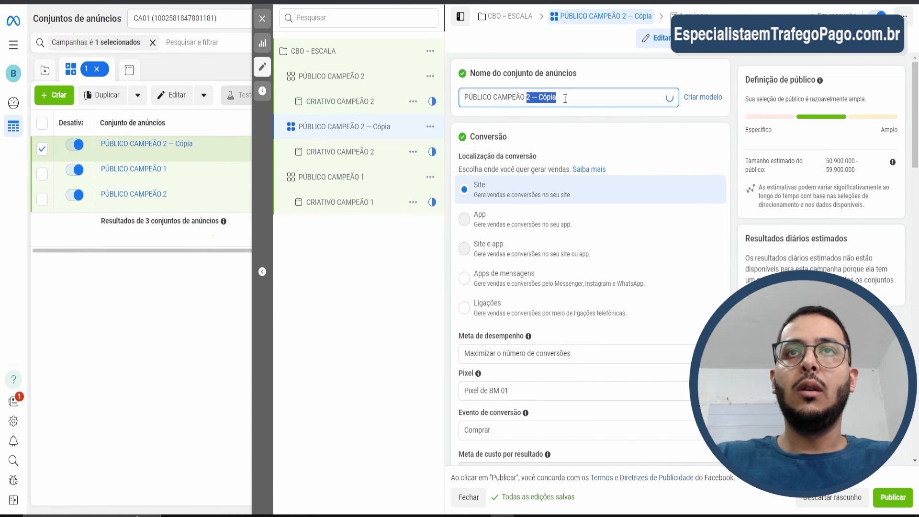
type("3")
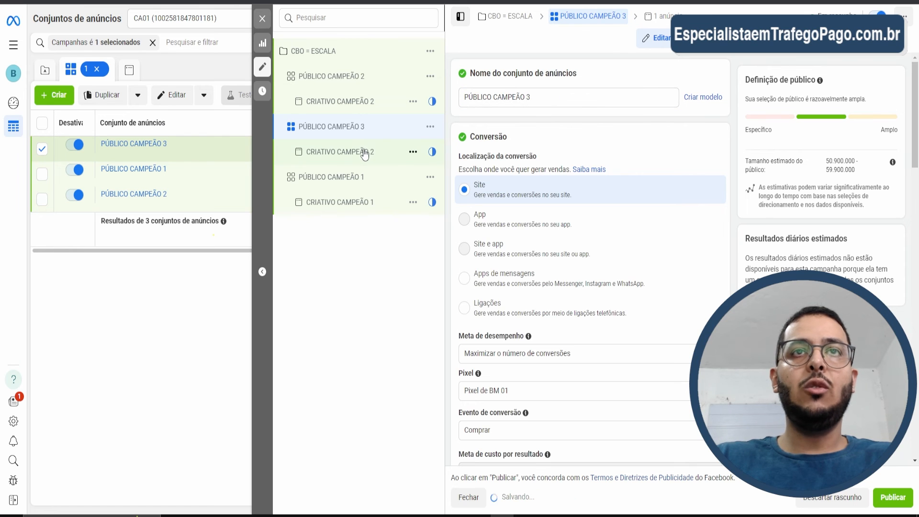
- Rename the ad inside PÚBLICO CAMPEÃO 3 as CRIATIVO CAMPEÃO 3
left_click(364, 152)
left_click(538, 95)
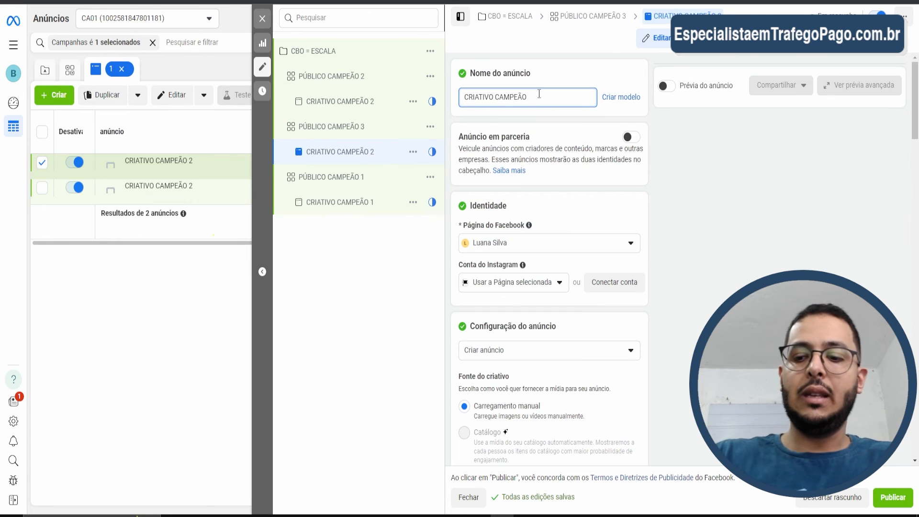
left_click(578, 72)
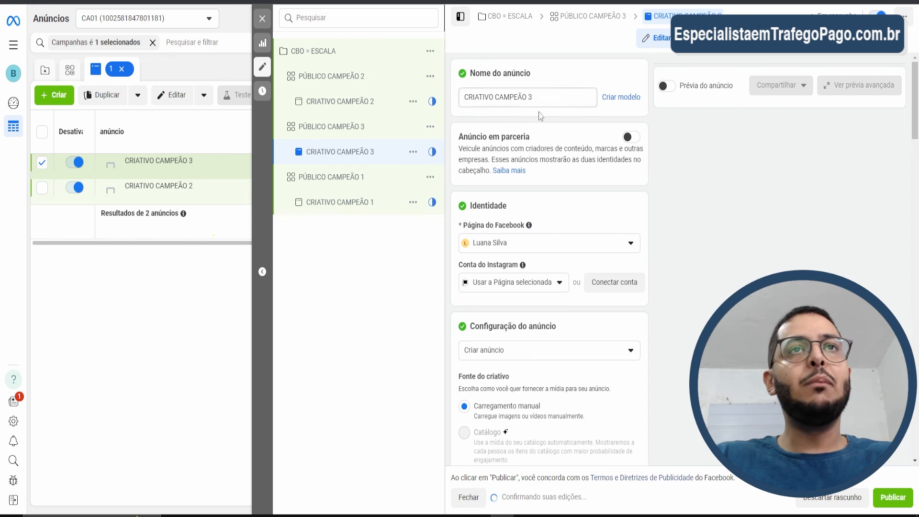
- Review the schedule, audience and placement settings of PÚBLICO CAMPEÃO 3 and the campaign settings of CBO = ESCALA
left_click(344, 130)
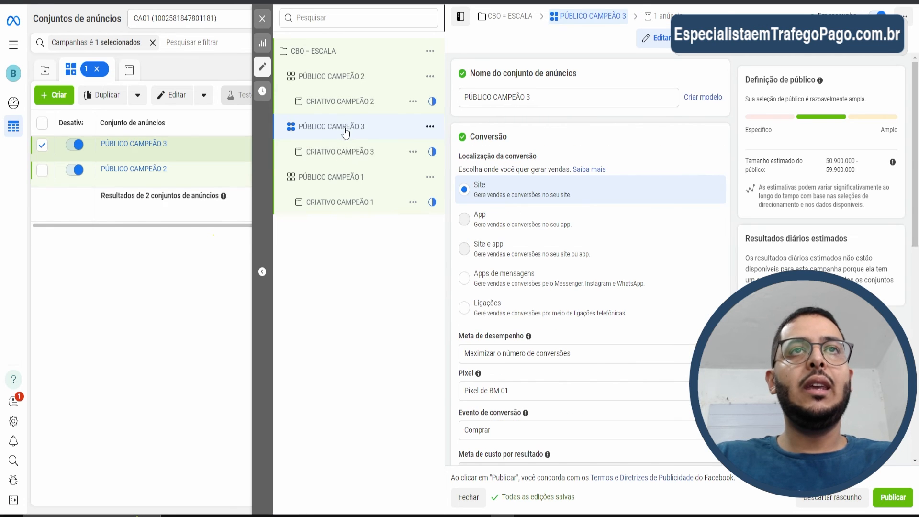
scroll(589, 230, "down", 10)
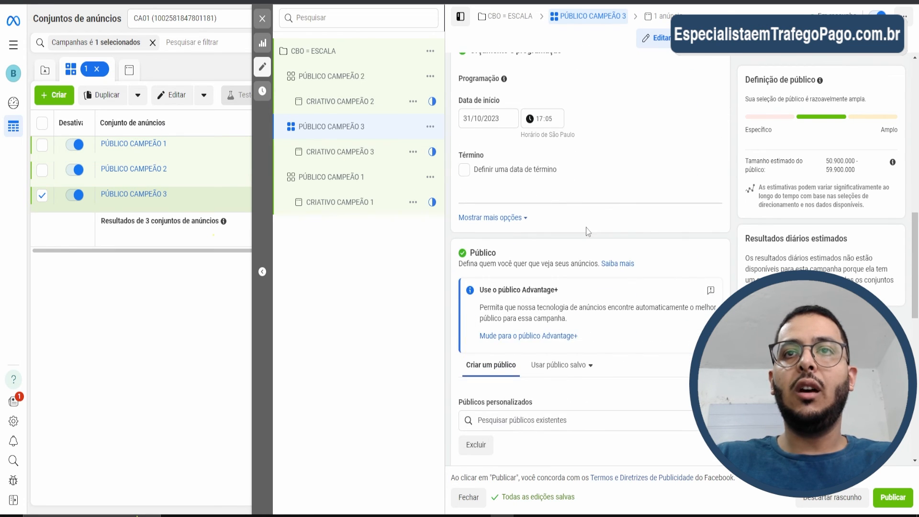
scroll(500, 106, "down", 7)
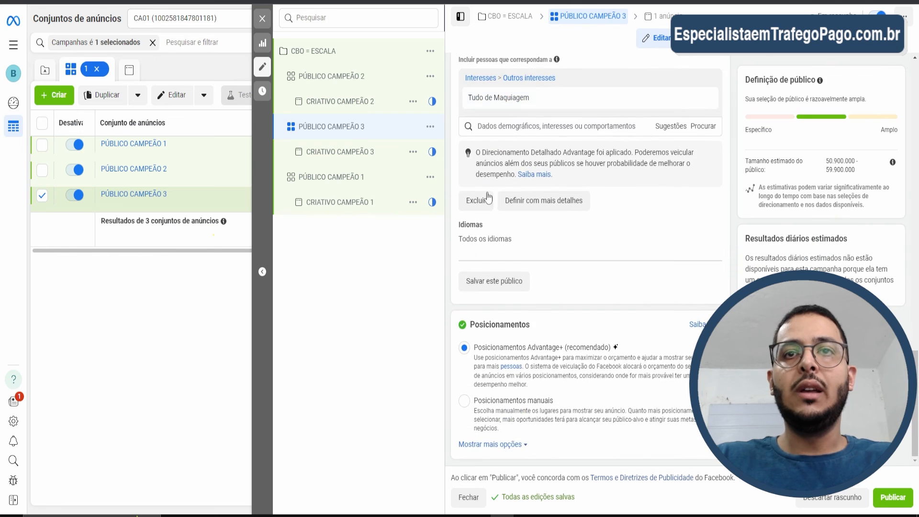
scroll(479, 143, "up", 10)
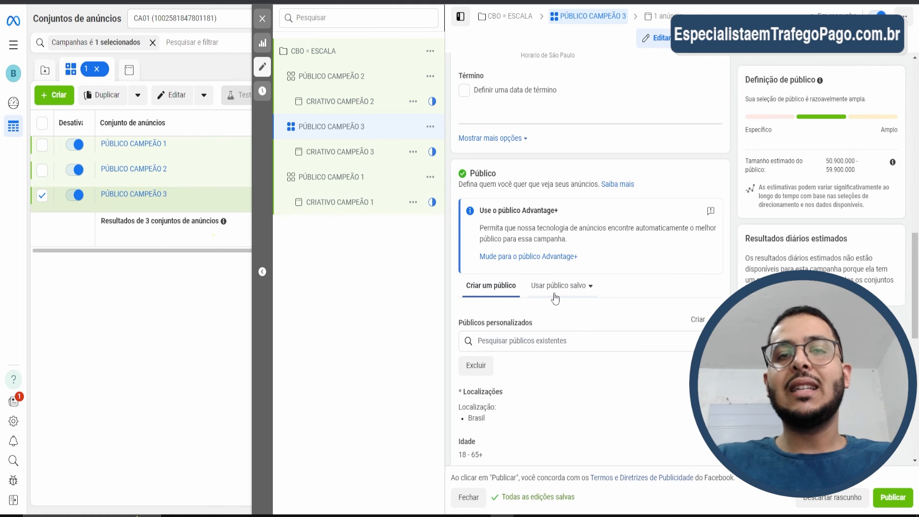
left_click(341, 55)
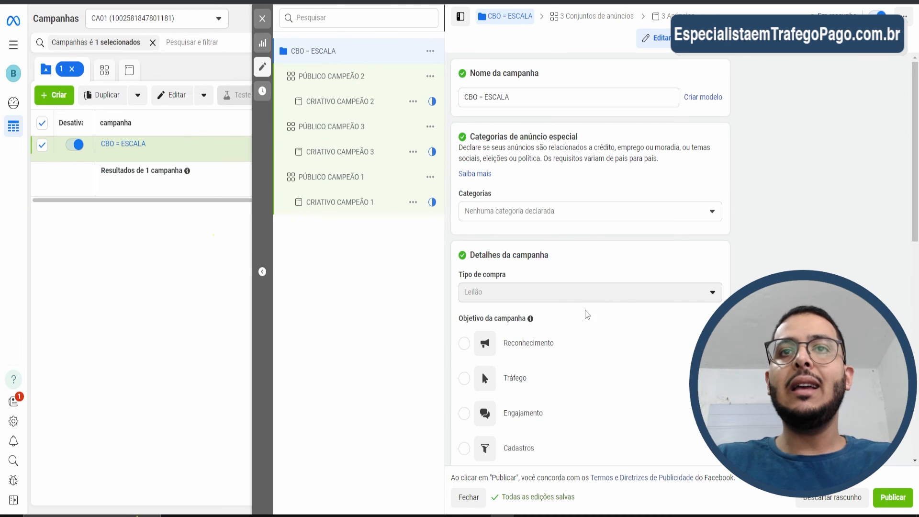
scroll(587, 315, "down", 10)
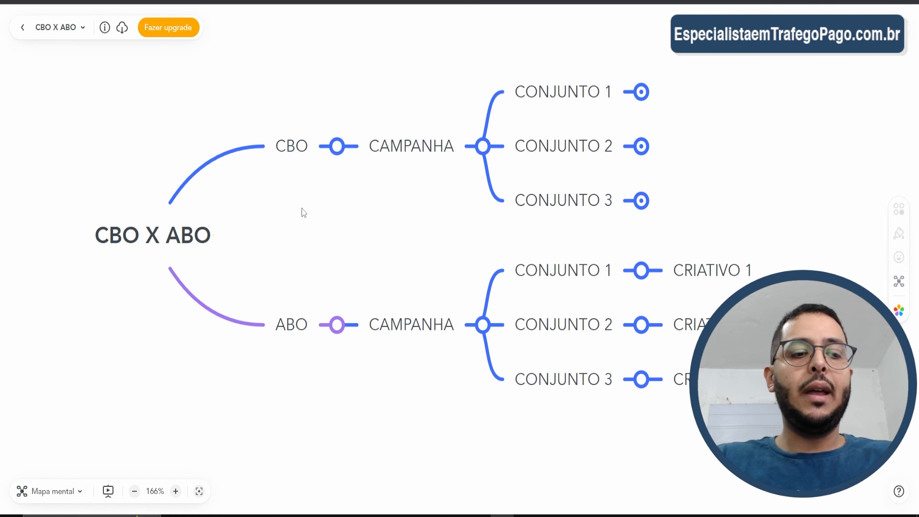
- Switch to the CBO X ABO mind map, underline ABO and draw a pink line from its CONJUNTO 1 over CRIATIVO 1
left_click_drag(267, 337, 299, 339)
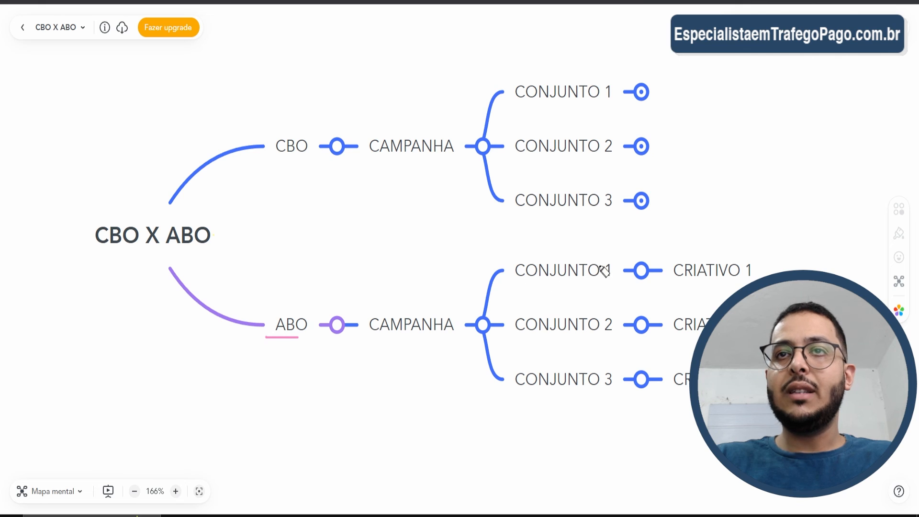
left_click_drag(602, 266, 790, 243)
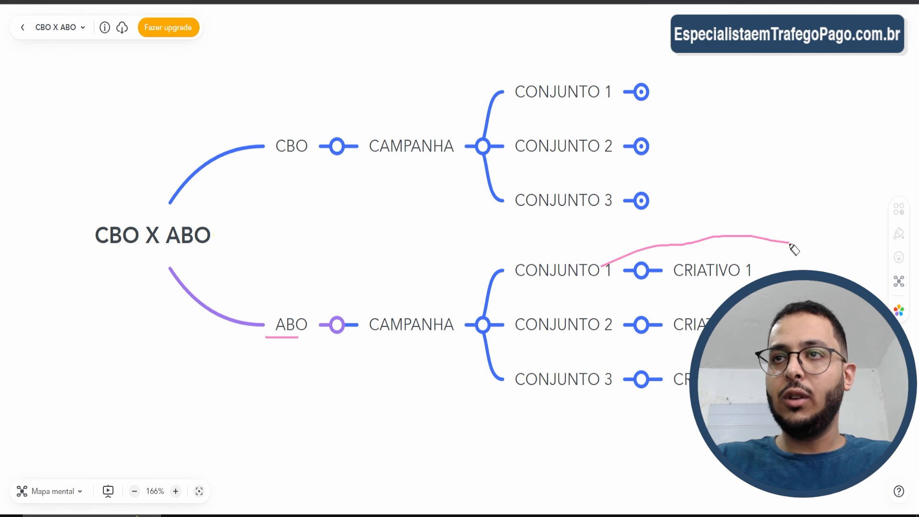